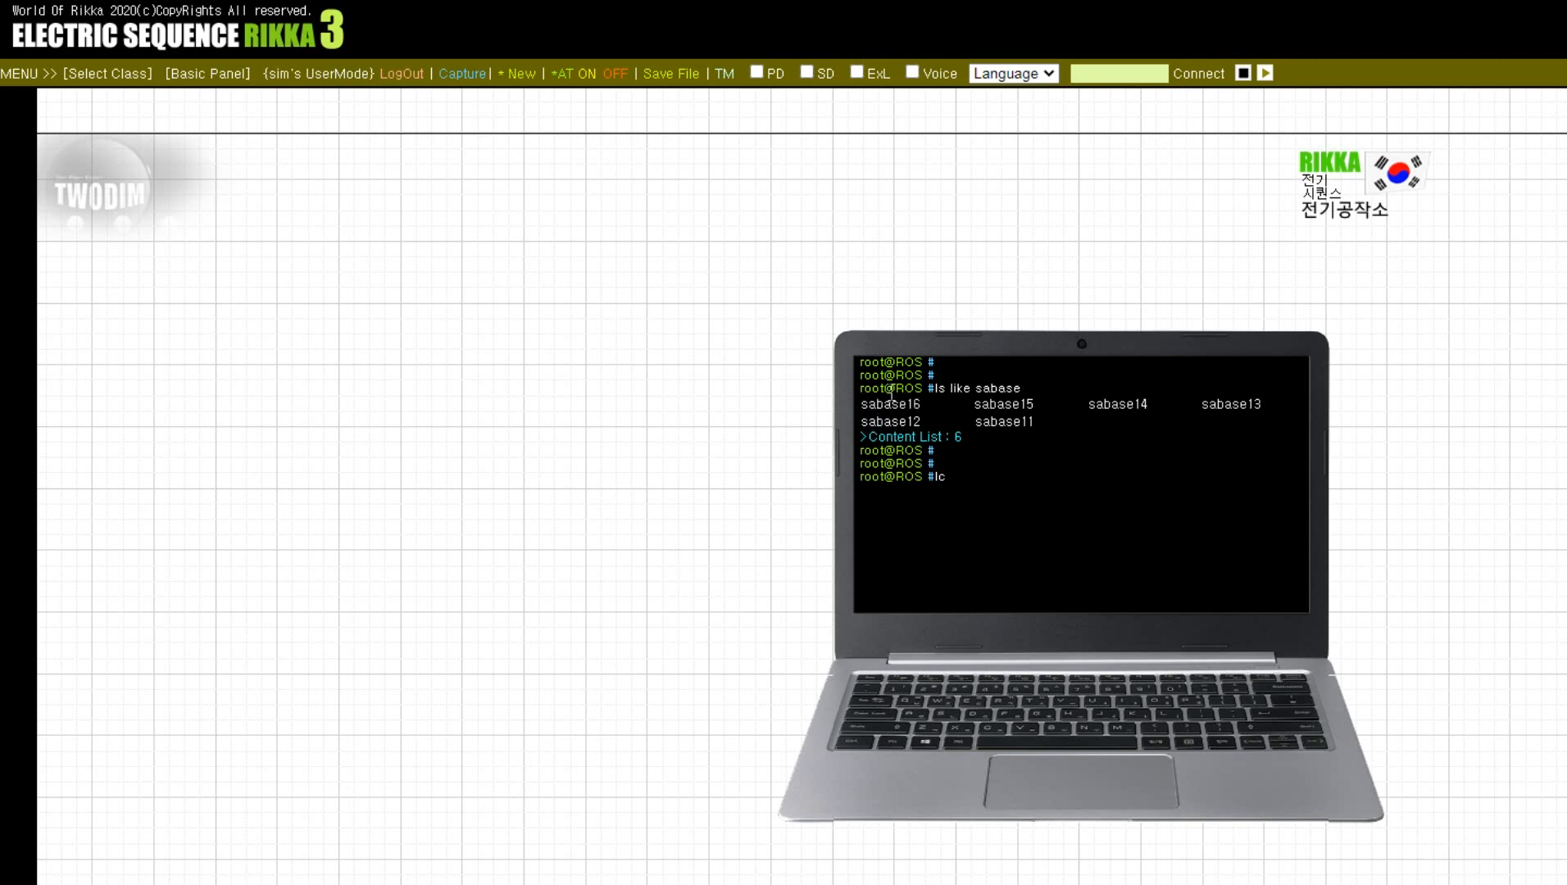
# Load the saved sequence content sabase16 in the terminal, and run the dline command
pyautogui.doubleClick(892, 401)
pyautogui.press('Return')
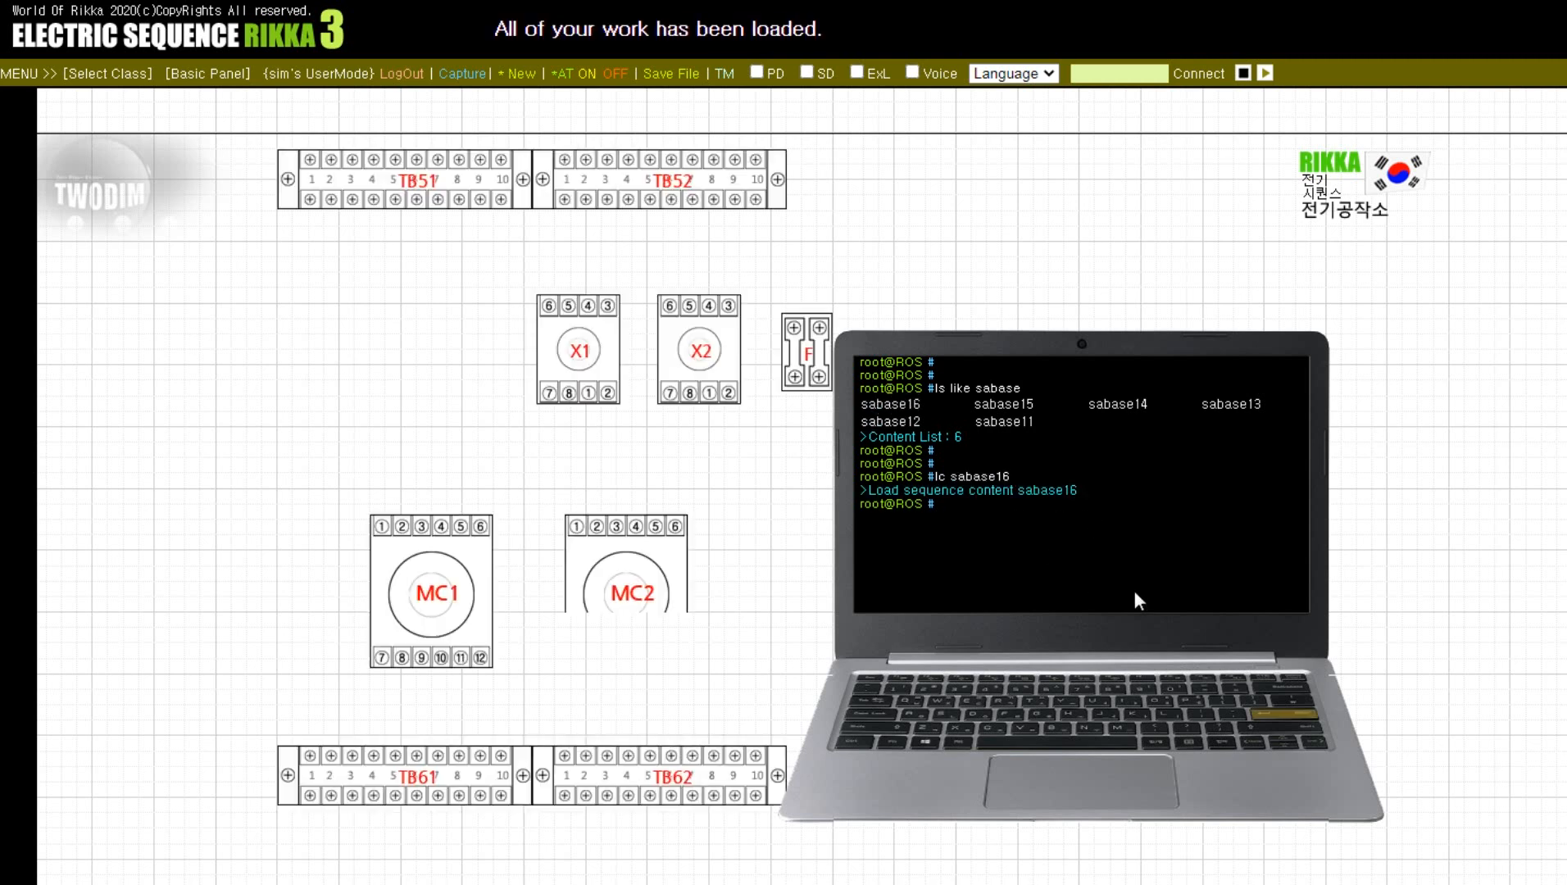
pyautogui.write('dlin')
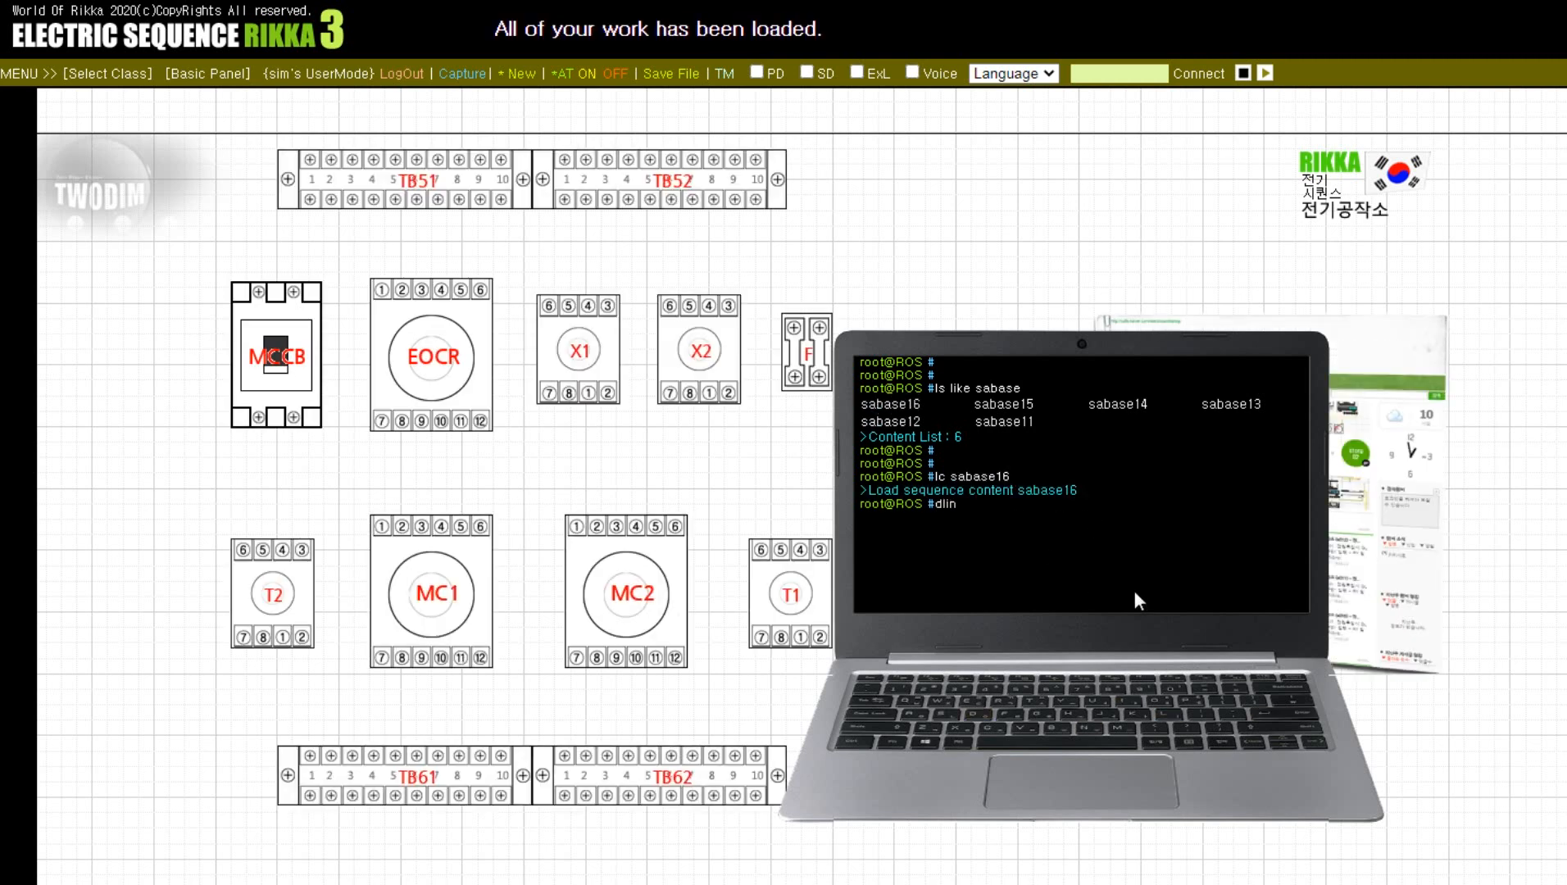
pyautogui.write('e')
pyautogui.press('Return')
pyautogui.press('Return')
pyautogui.press('Return')
# Start automatic wire drawing with the ll auto command, and put the terminal away with mycom
pyautogui.write('ll au')
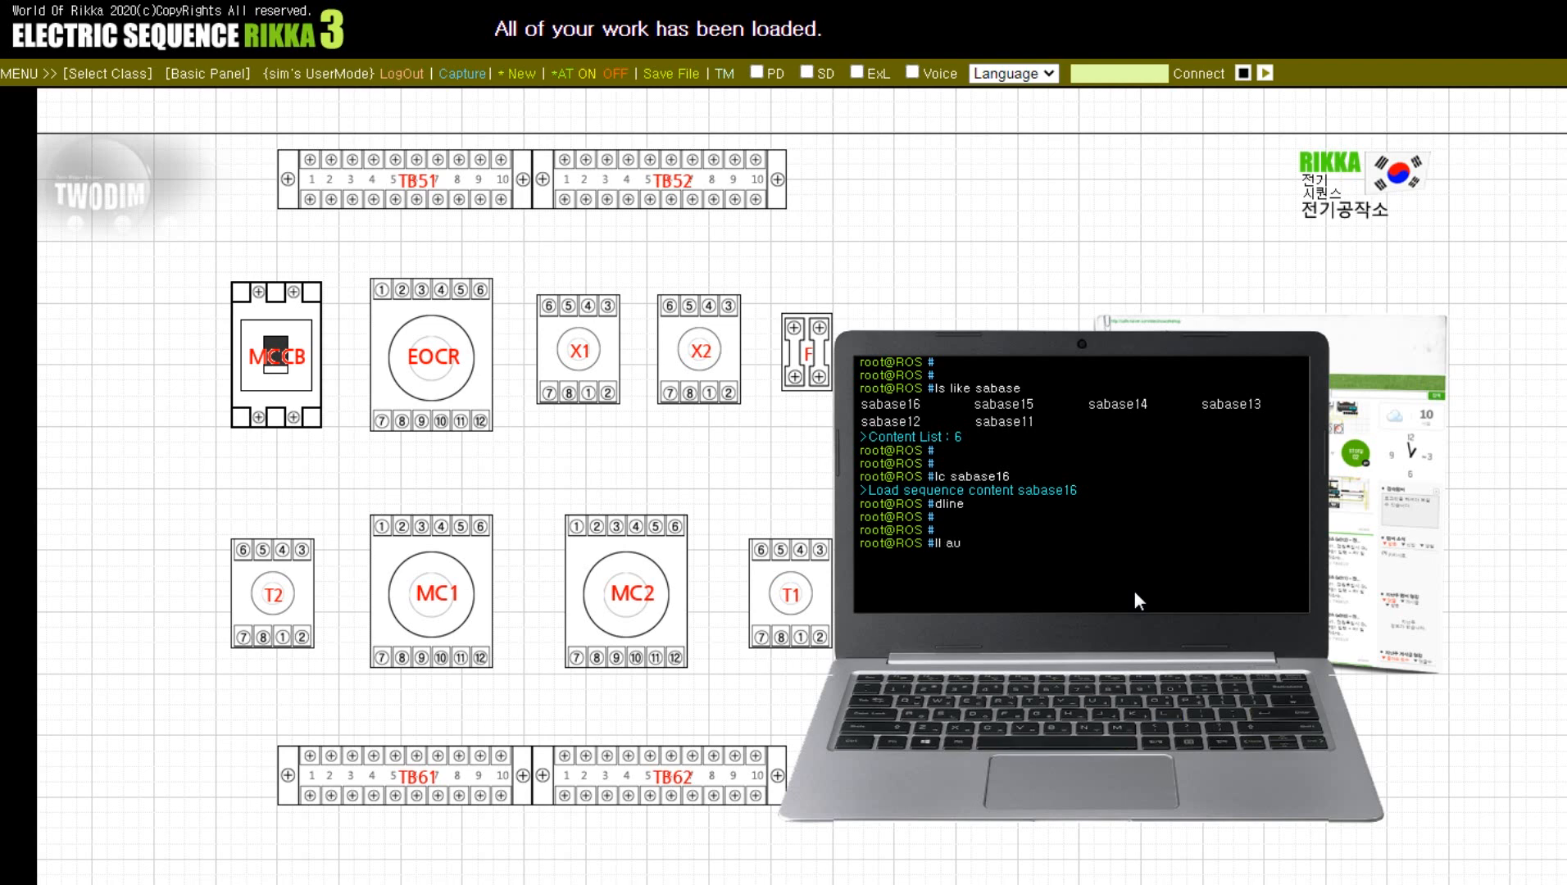
pyautogui.write('to')
pyautogui.press('Return')
pyautogui.press('Return')
pyautogui.write('mycom')
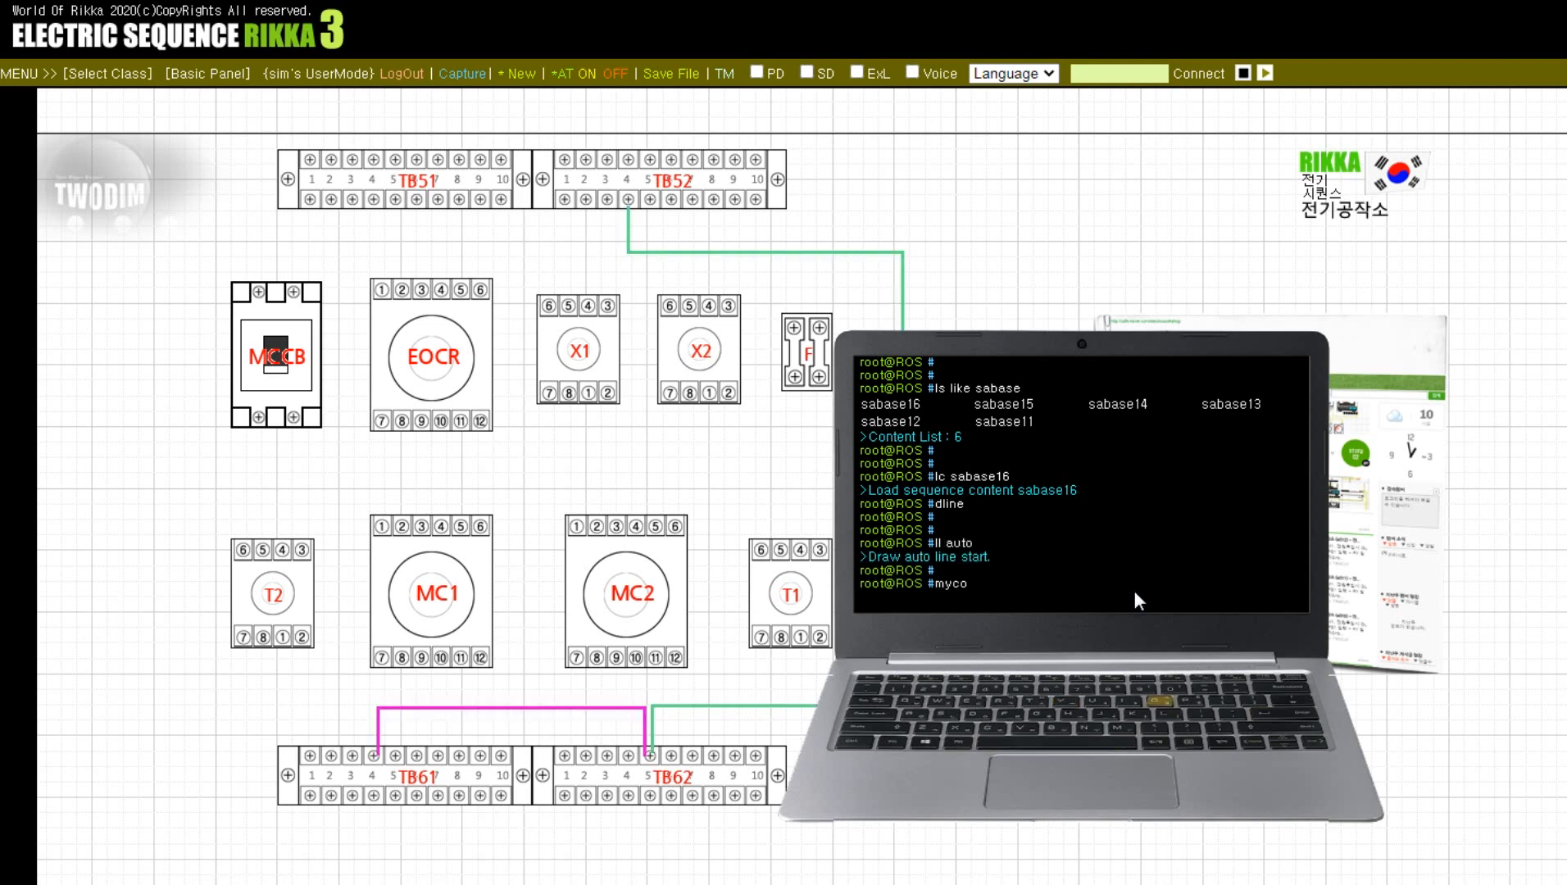
pyautogui.press('Return')
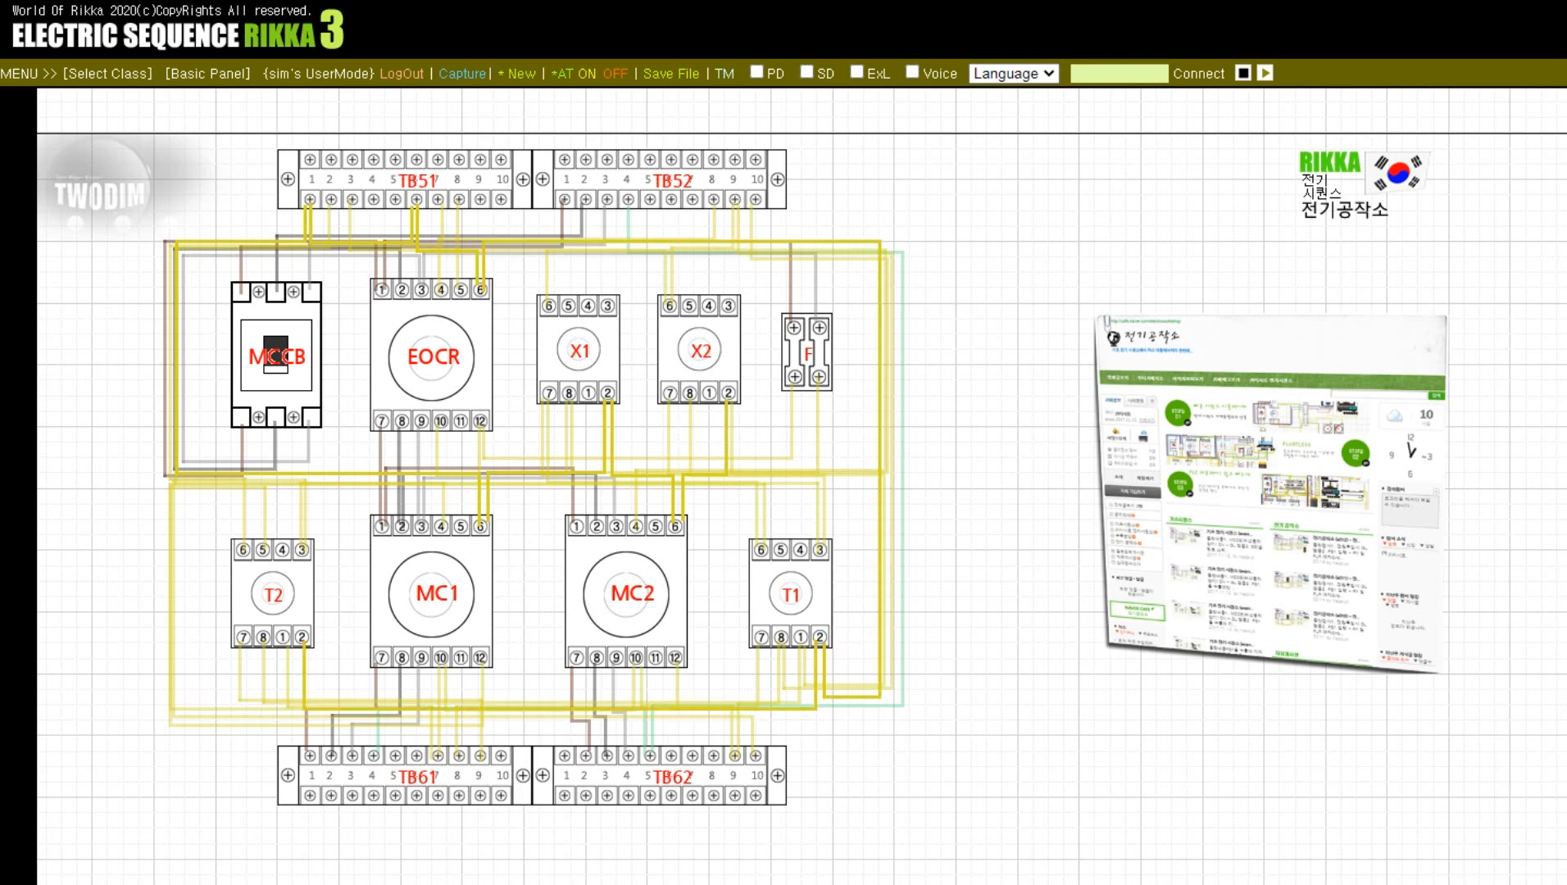
# Reopen the terminal to bring up the two test probes, and put it away with mycom
pyautogui.click(1213, 751)
pyautogui.click(1093, 577)
pyautogui.press('Return')
pyautogui.press('Return')
pyautogui.press('Return')
pyautogui.write('b')
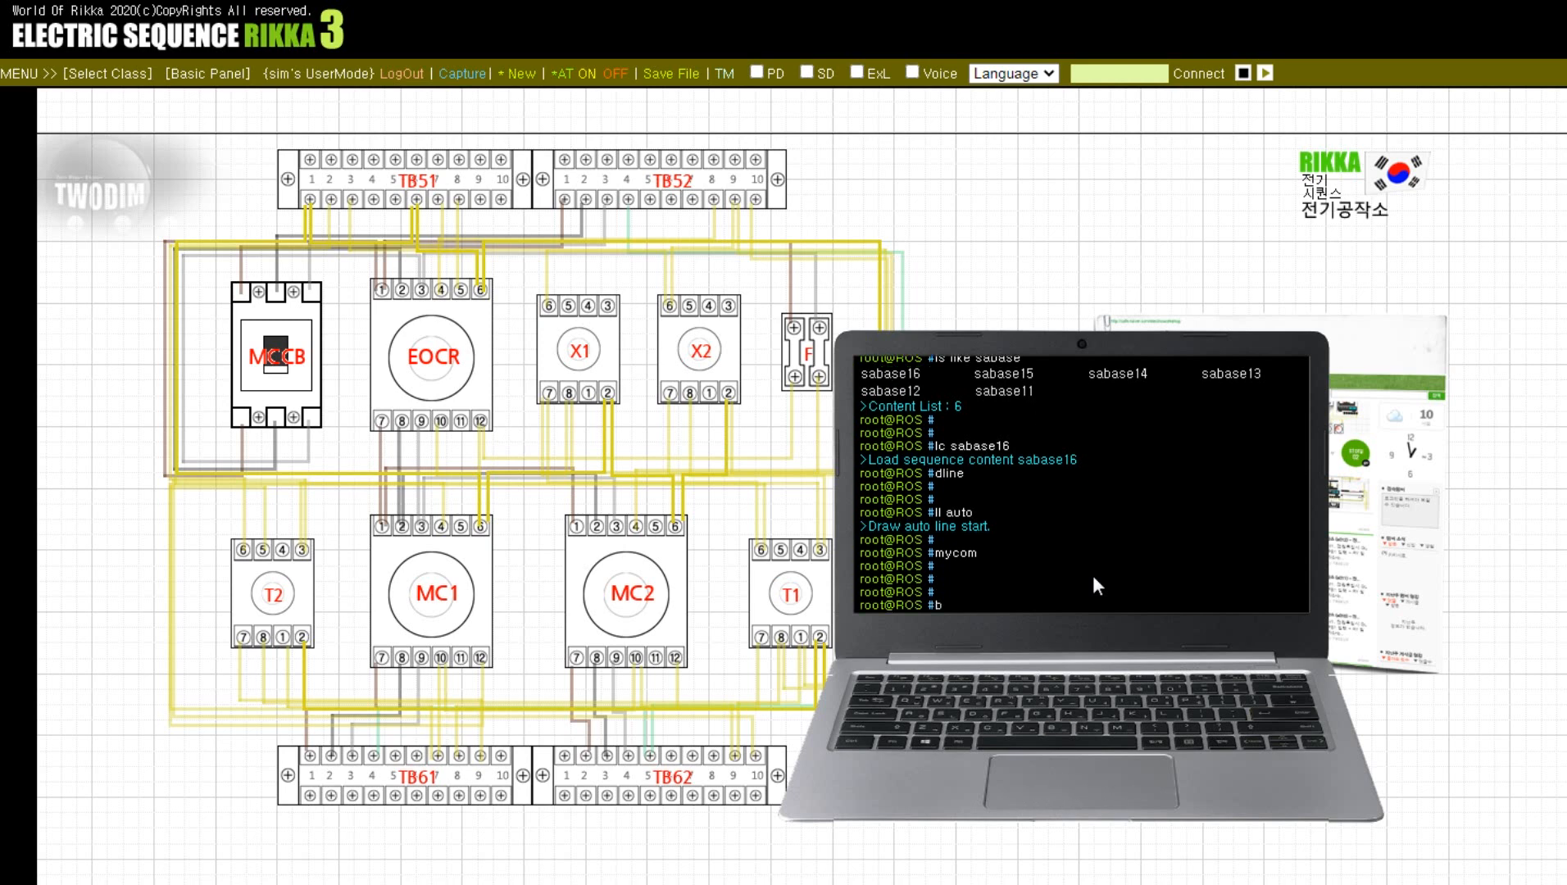
pyautogui.press('Return')
pyautogui.press('Return')
pyautogui.write('mycom')
pyautogui.press('Return')
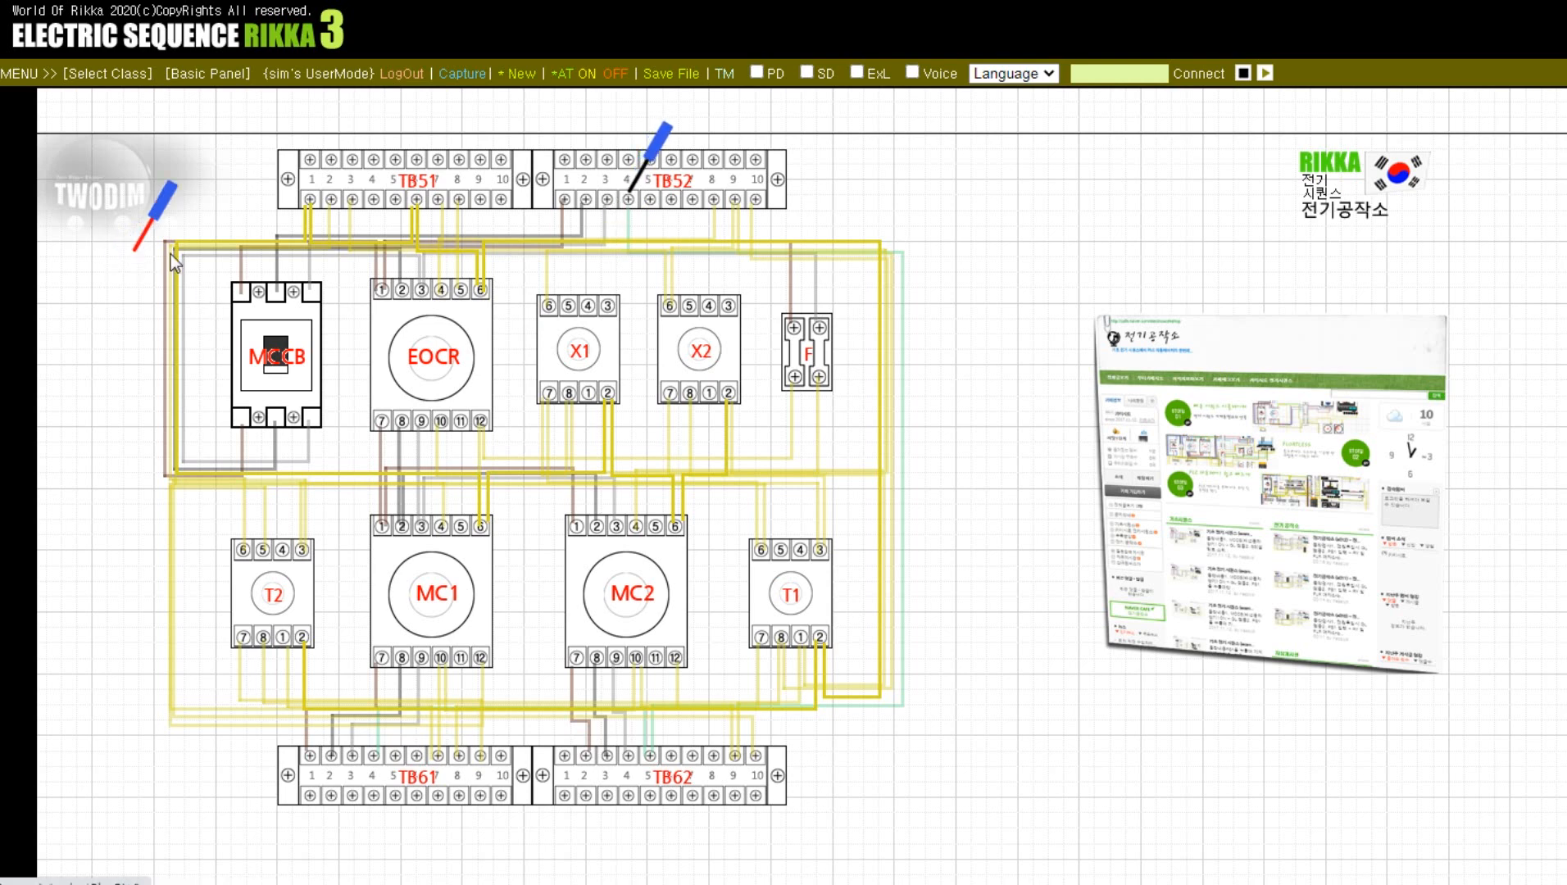
# Test the ground wire from TB52 terminal 4 to its terminals on TB61 and TB62
pyautogui.click(154, 219)
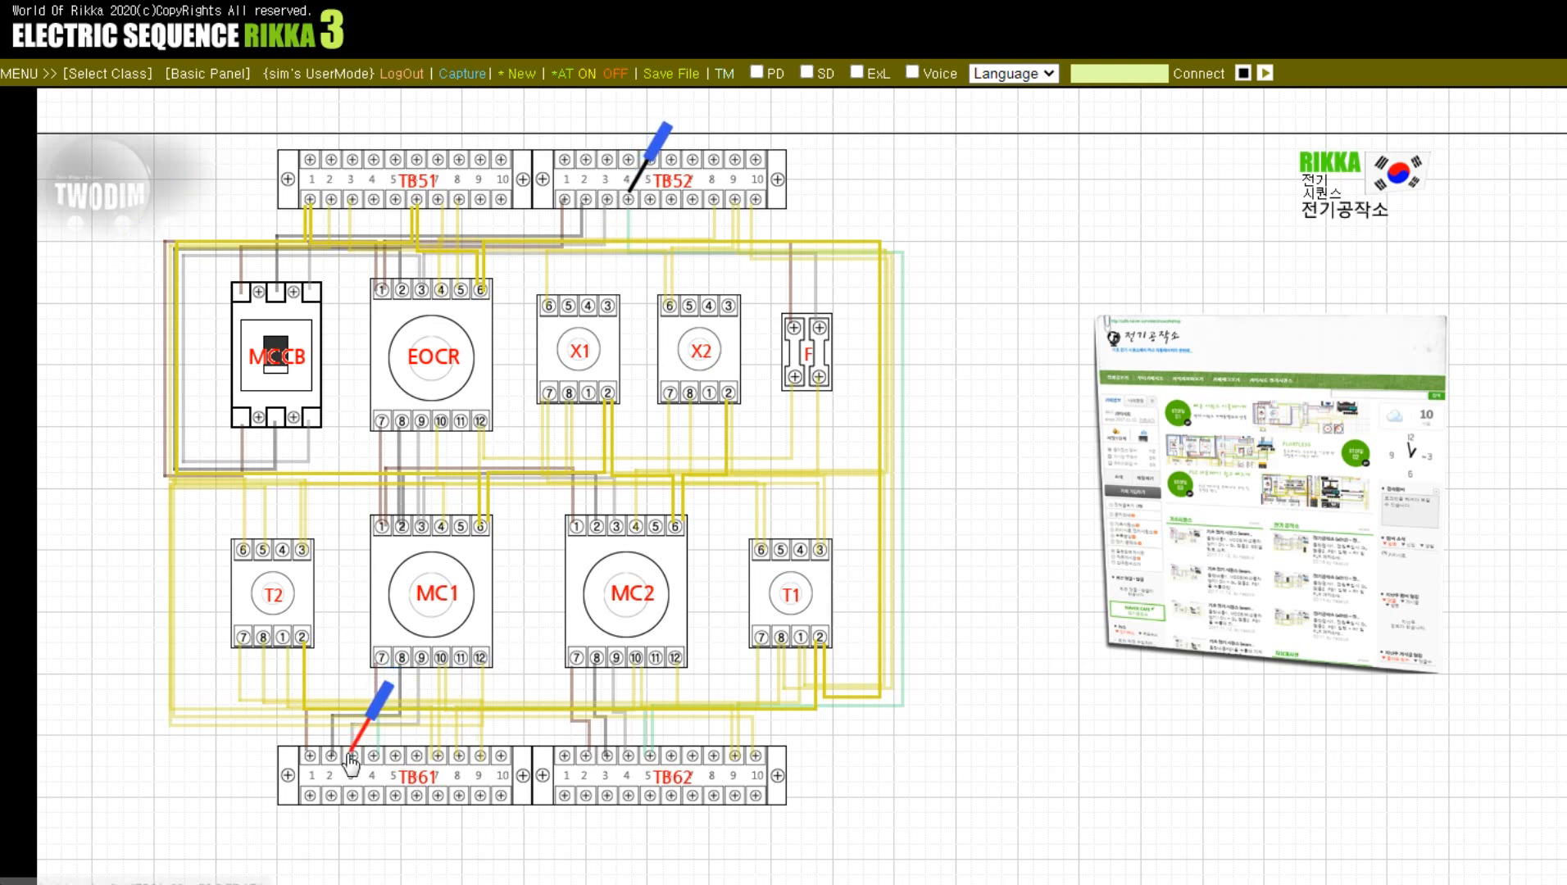
pyautogui.click(647, 756)
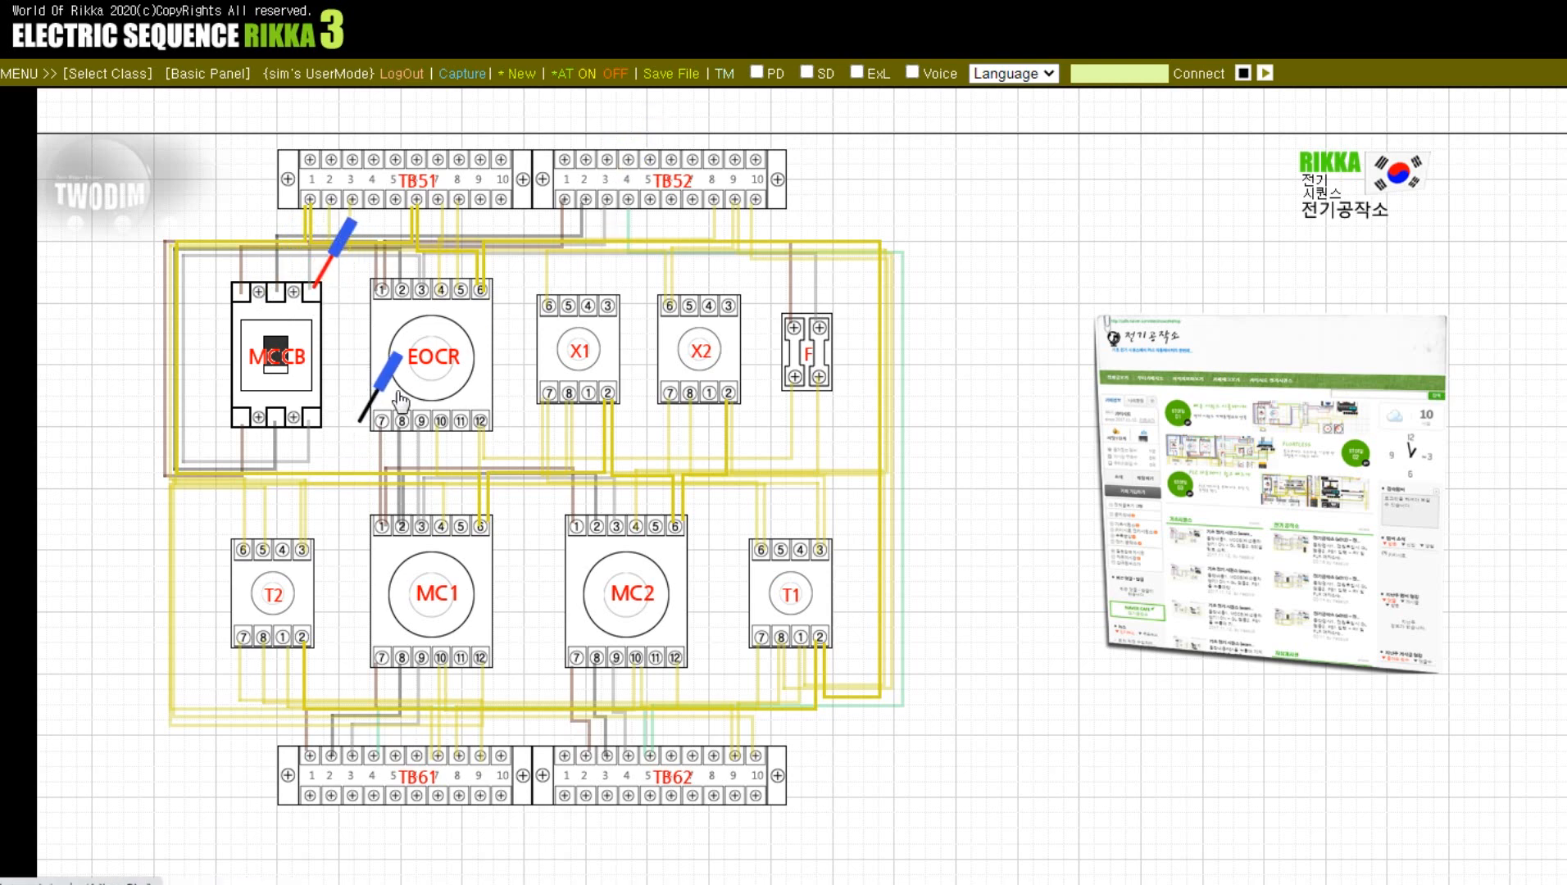
# Test the main-circuit wires from the MCCB outputs to EOCR terminals 1, 2 and 3 and the inputs of fuse F
pyautogui.click(384, 289)
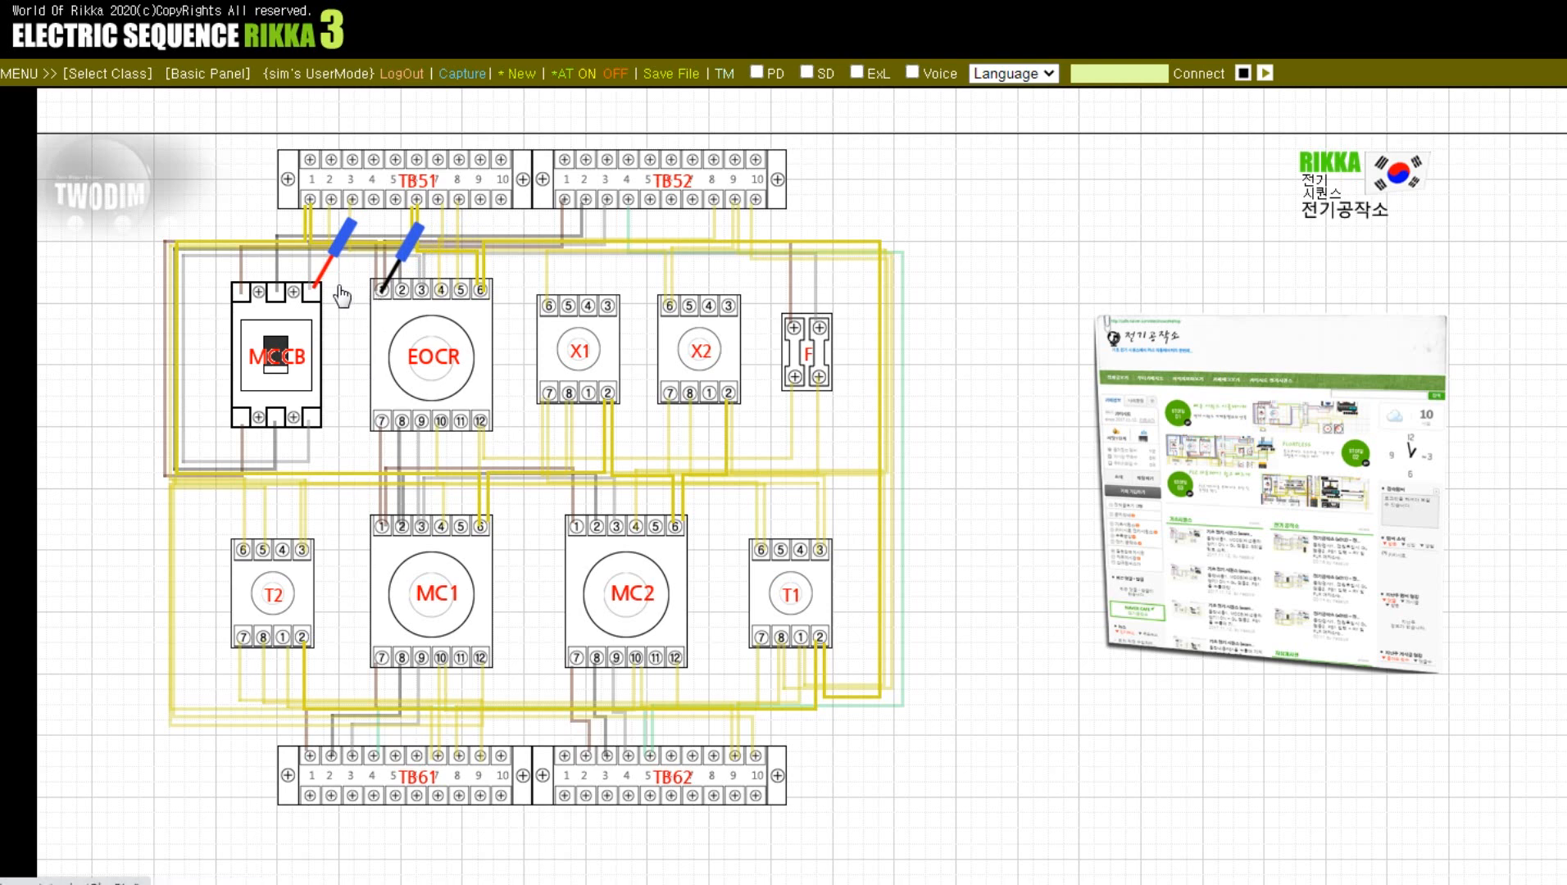
pyautogui.click(240, 418)
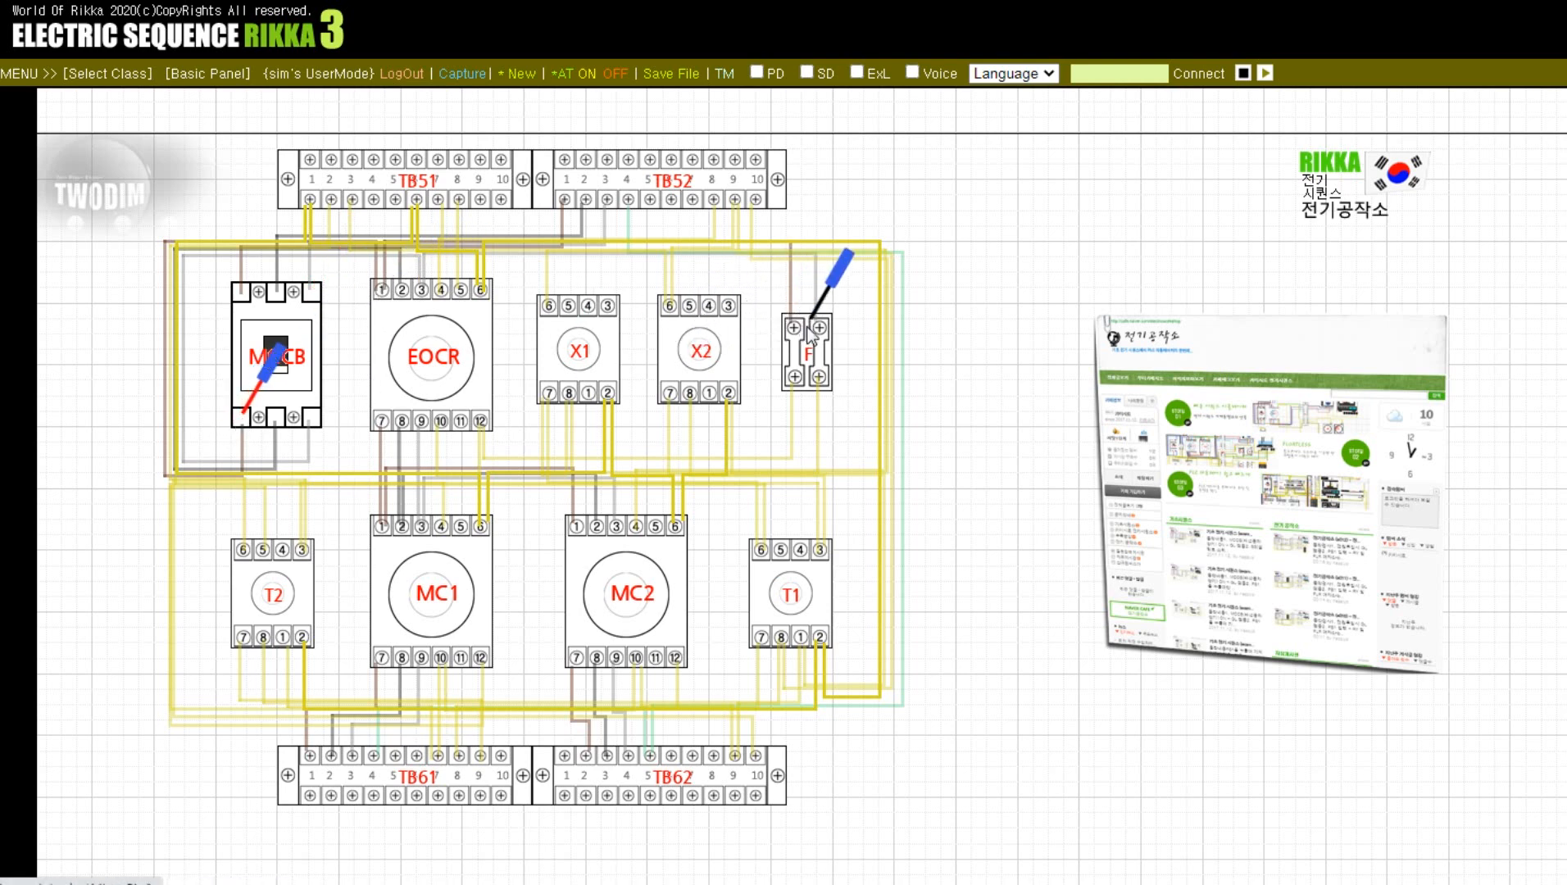
pyautogui.click(401, 292)
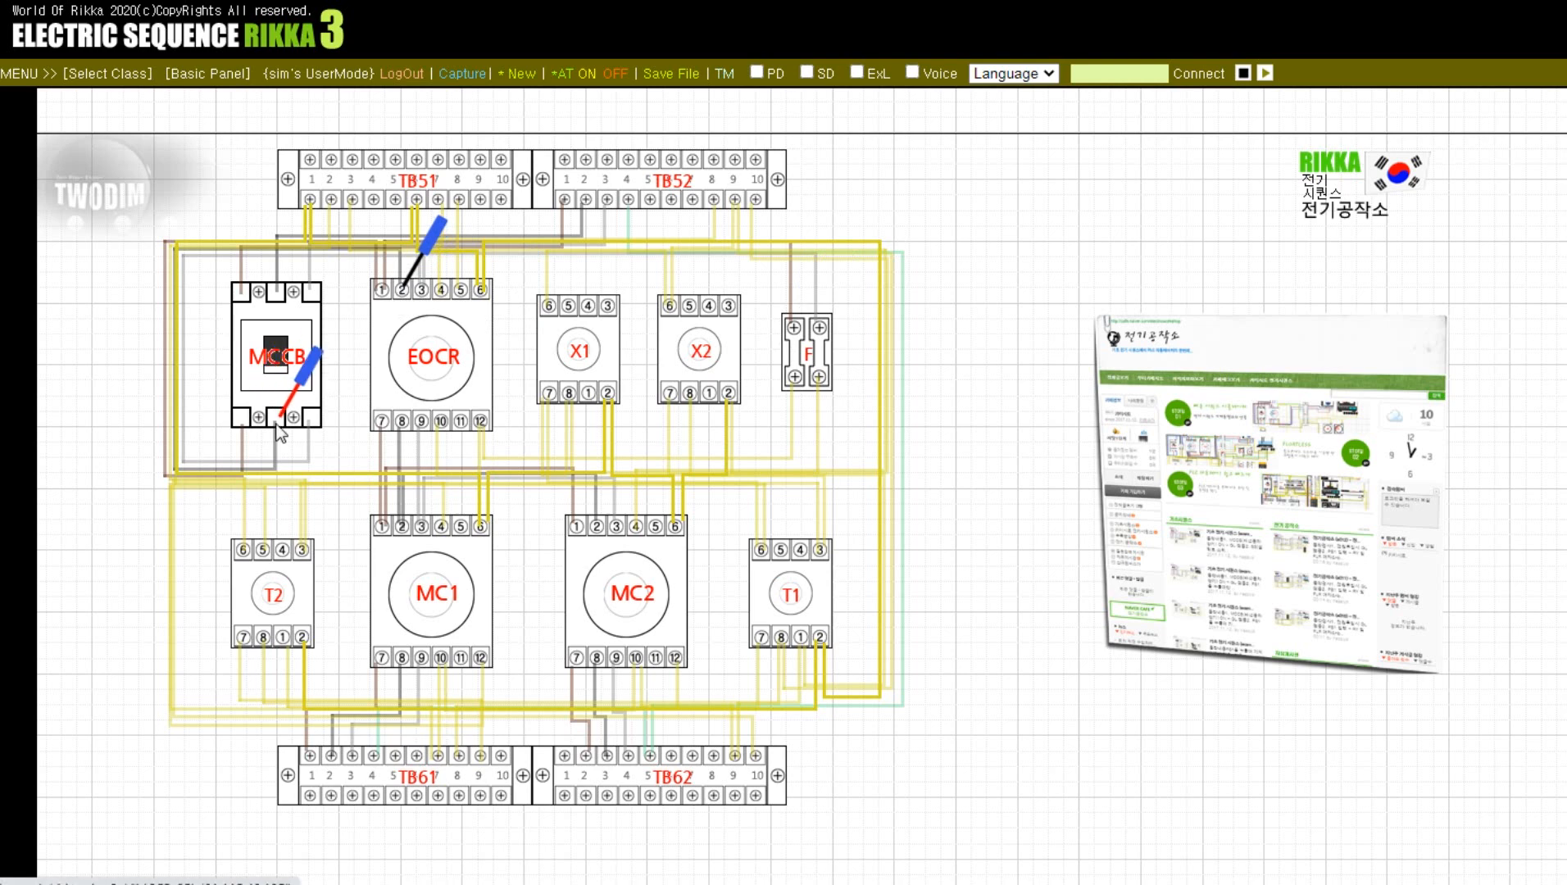
pyautogui.click(418, 261)
pyautogui.click(421, 289)
pyautogui.click(429, 277)
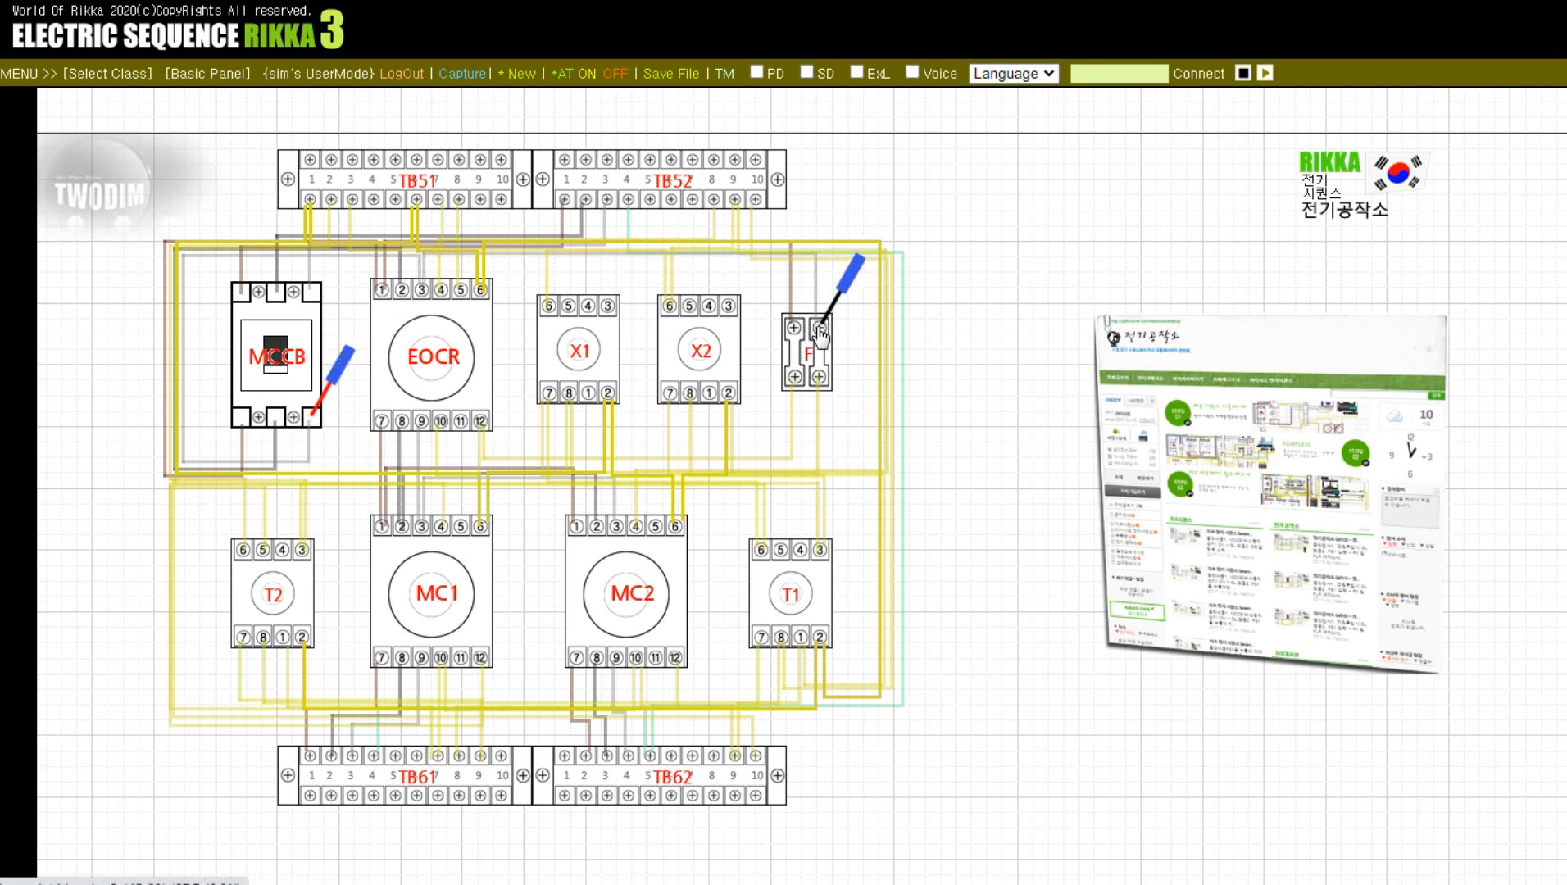
# Test the wires from EOCR terminals 7, 8 and 9 to terminals 1, 2 and 3 of MC1 and MC2
pyautogui.click(370, 427)
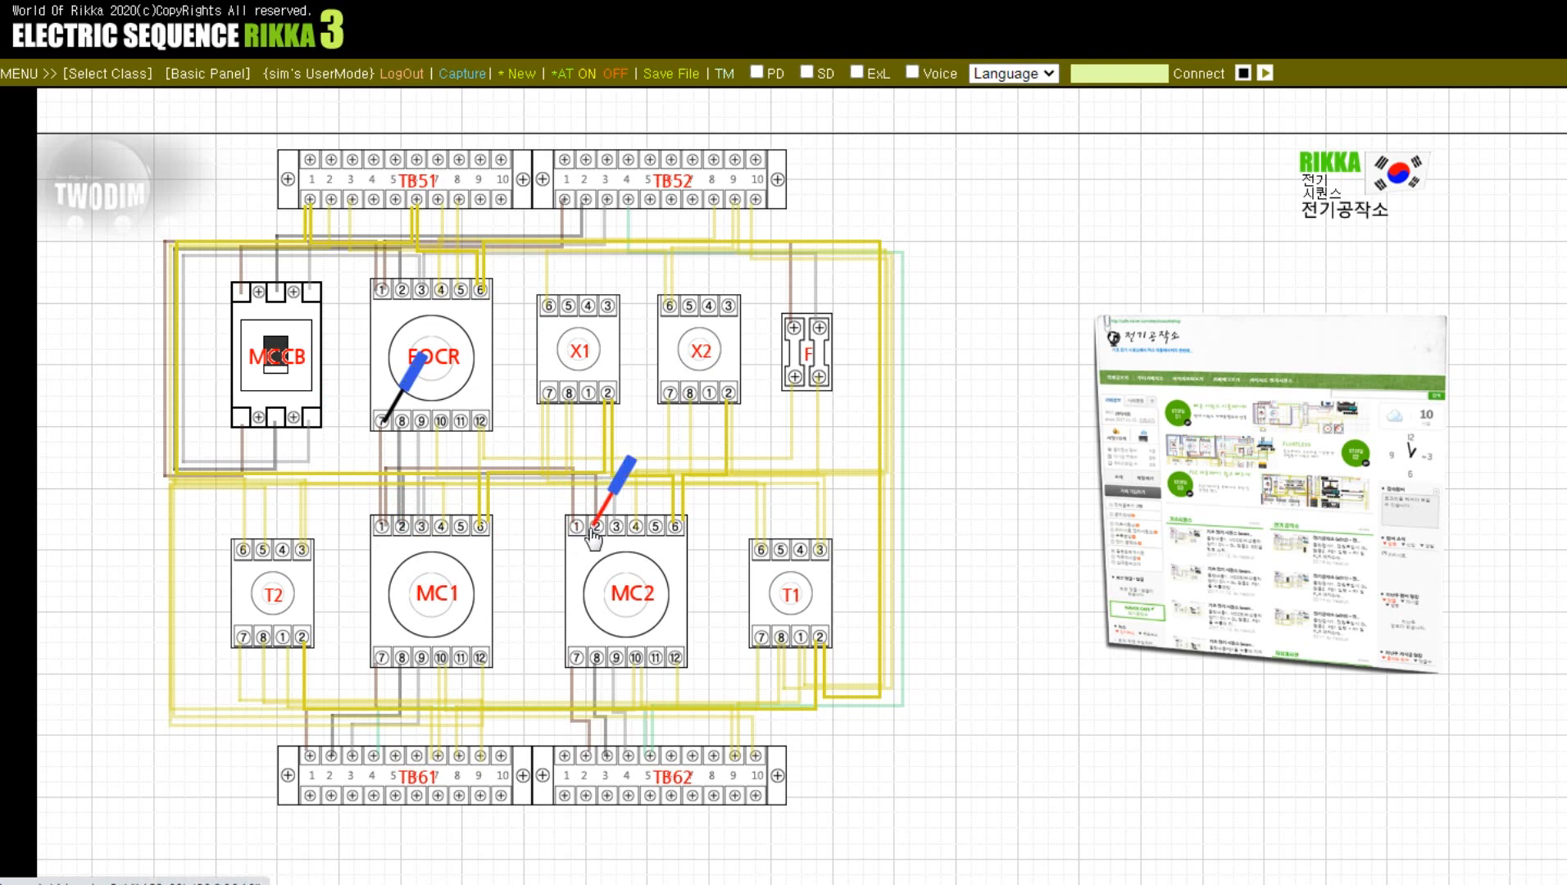
pyautogui.moveTo(383, 421); pyautogui.dragTo(409, 523)
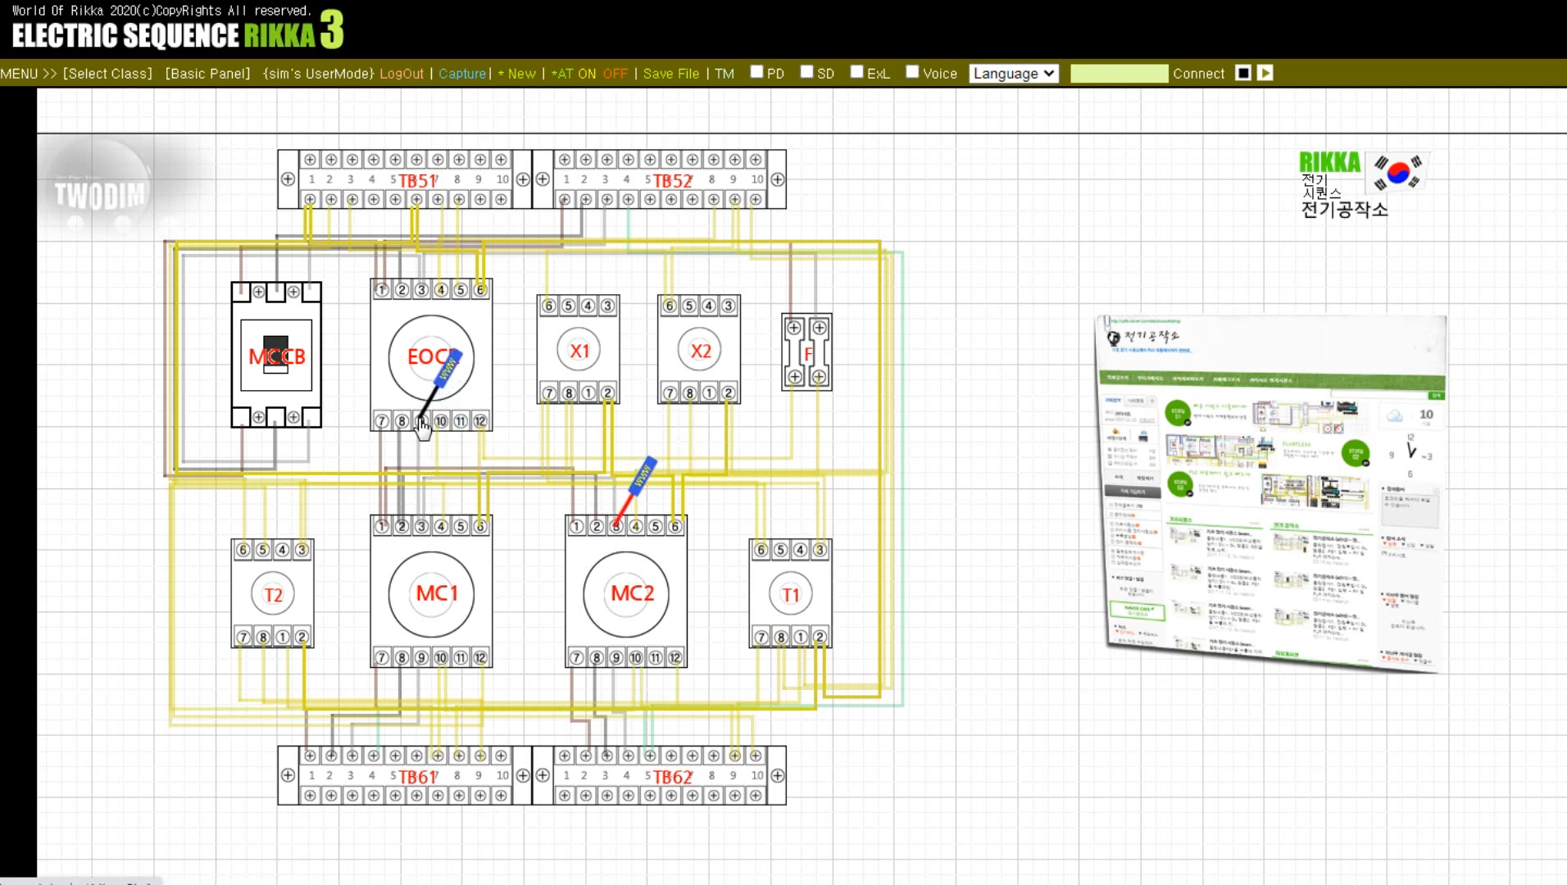
# Test the motor wires from MC1 terminals 7, 8 and 9 to TB61 terminals 1, 2 and 3
pyautogui.click(382, 664)
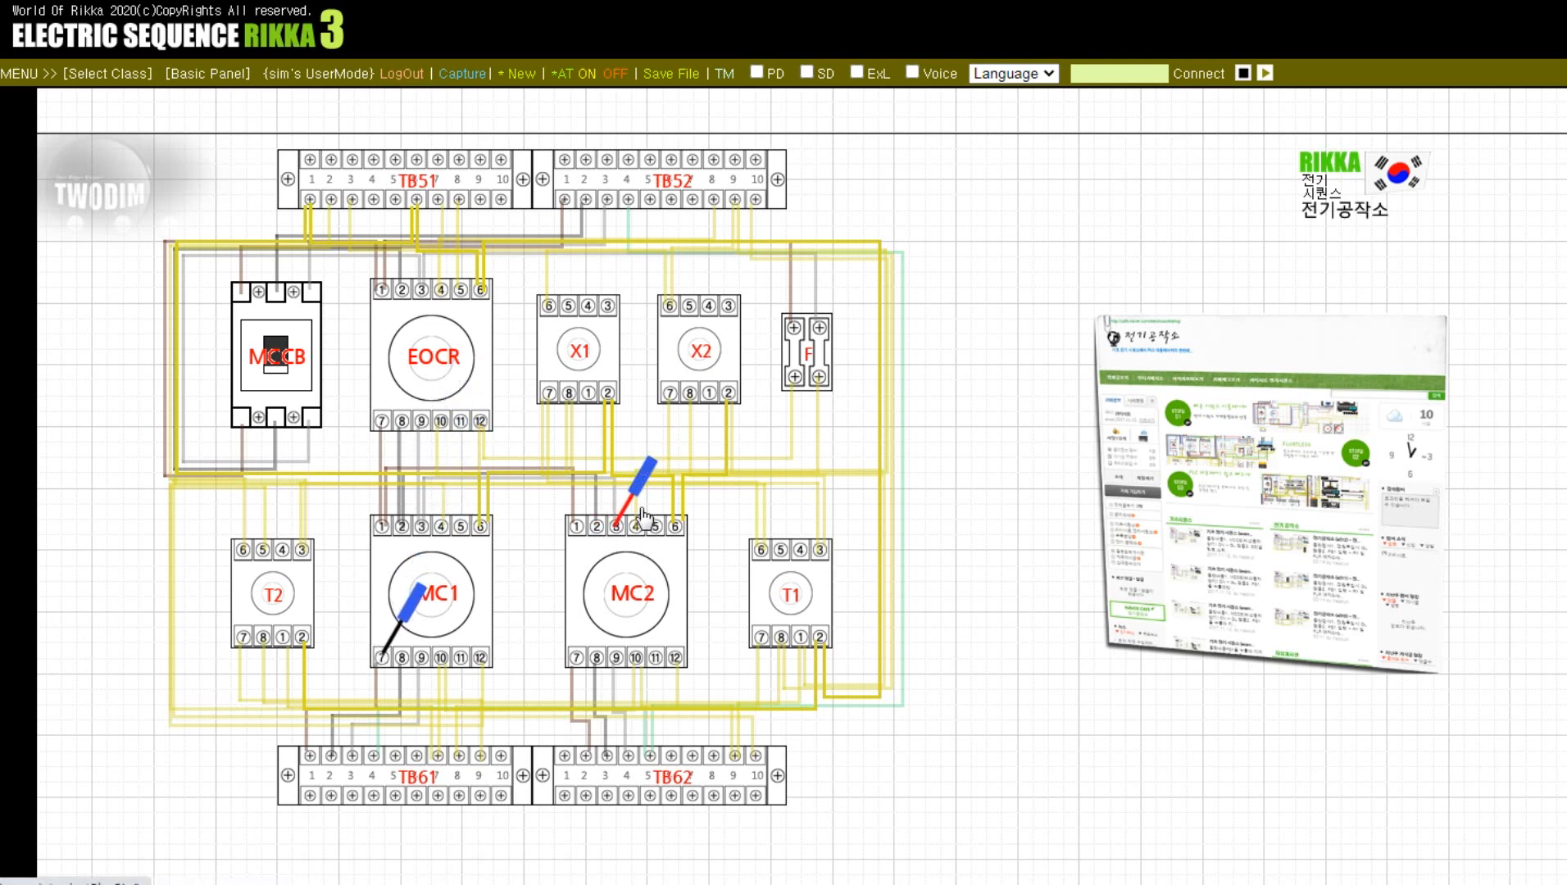
pyautogui.click(331, 755)
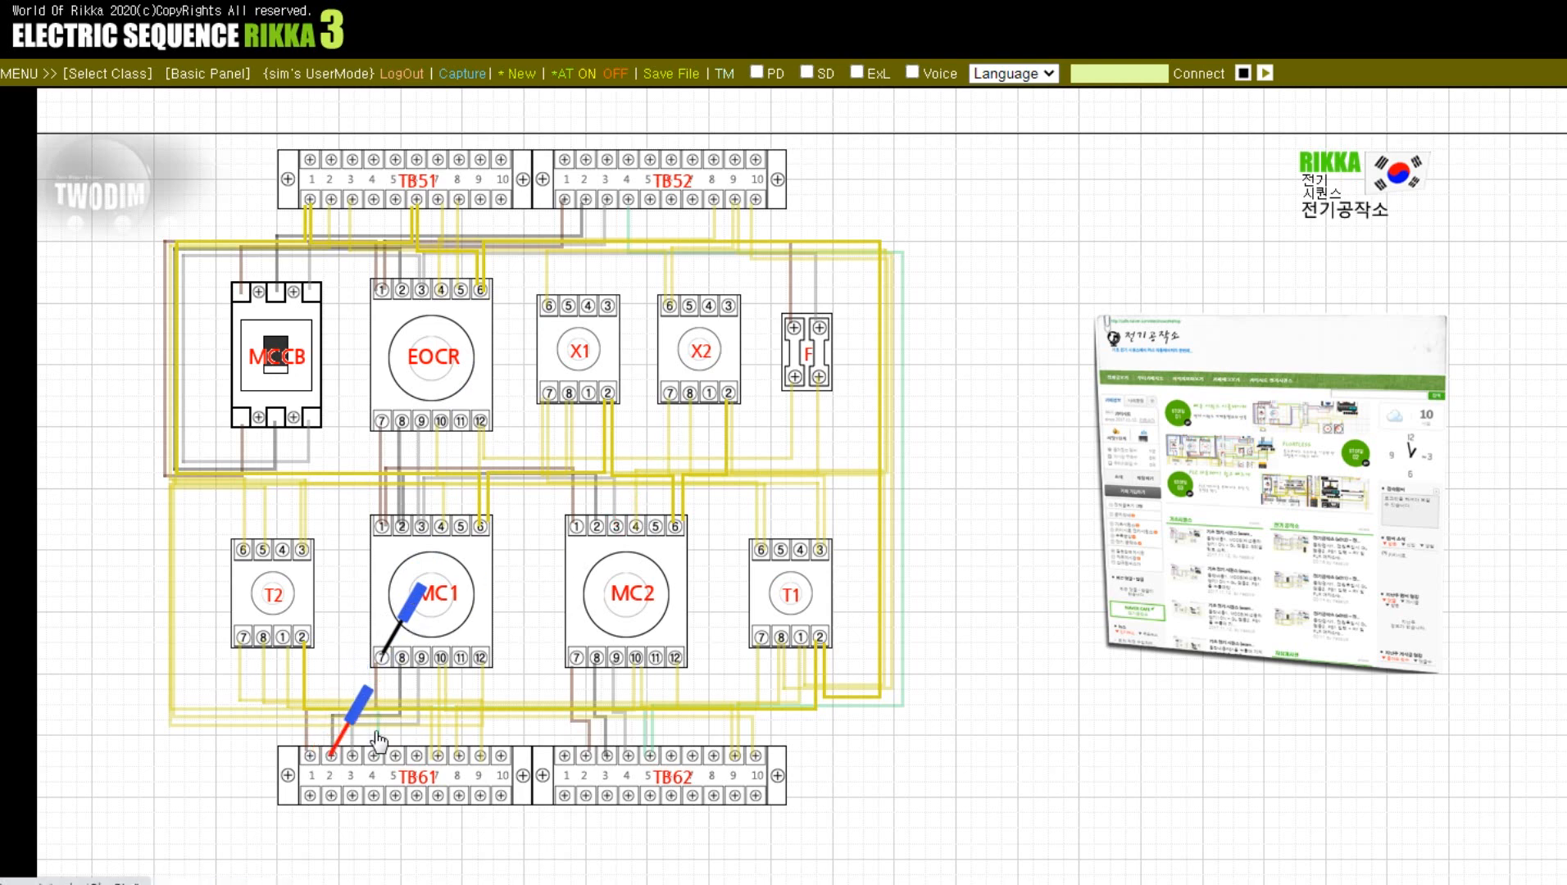
pyautogui.click(421, 657)
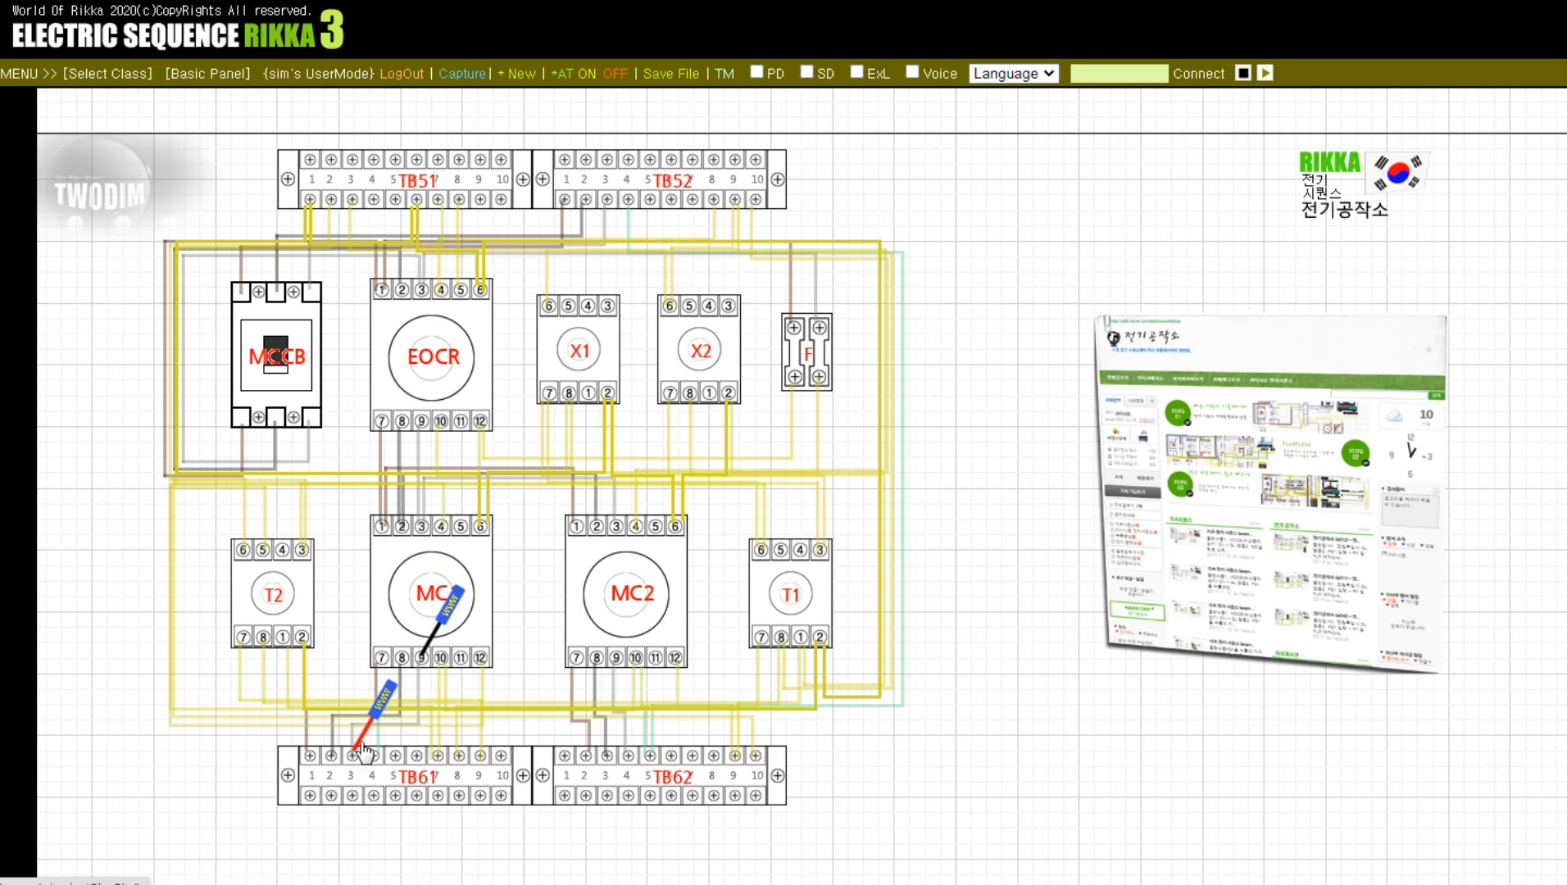
# Test the motor wires from MC2 terminals 7, 8 and 9 to TB62
pyautogui.click(577, 657)
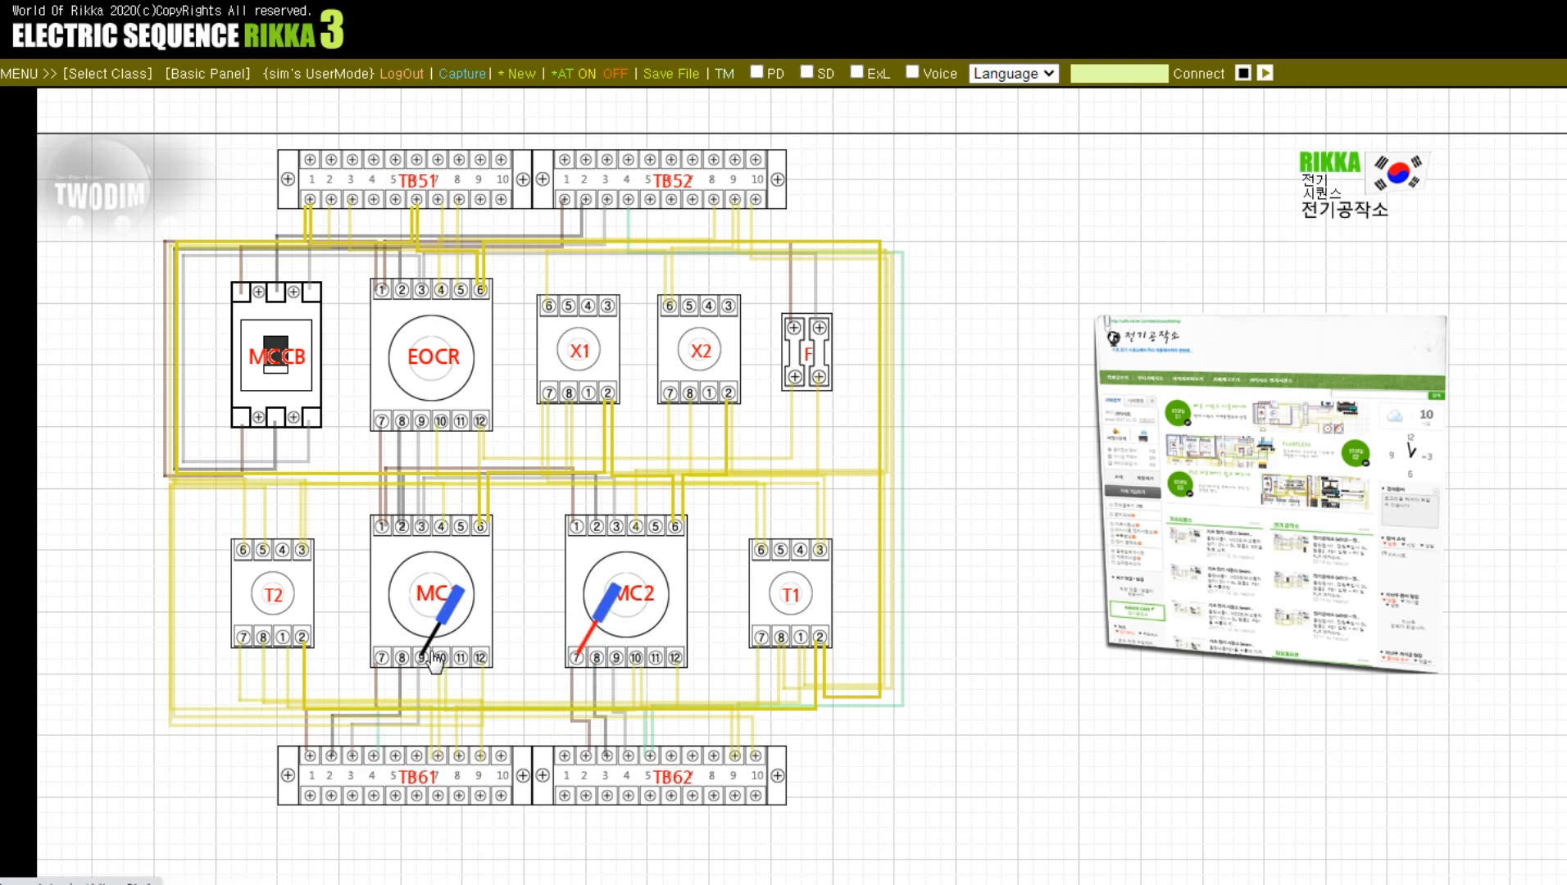
pyautogui.click(602, 758)
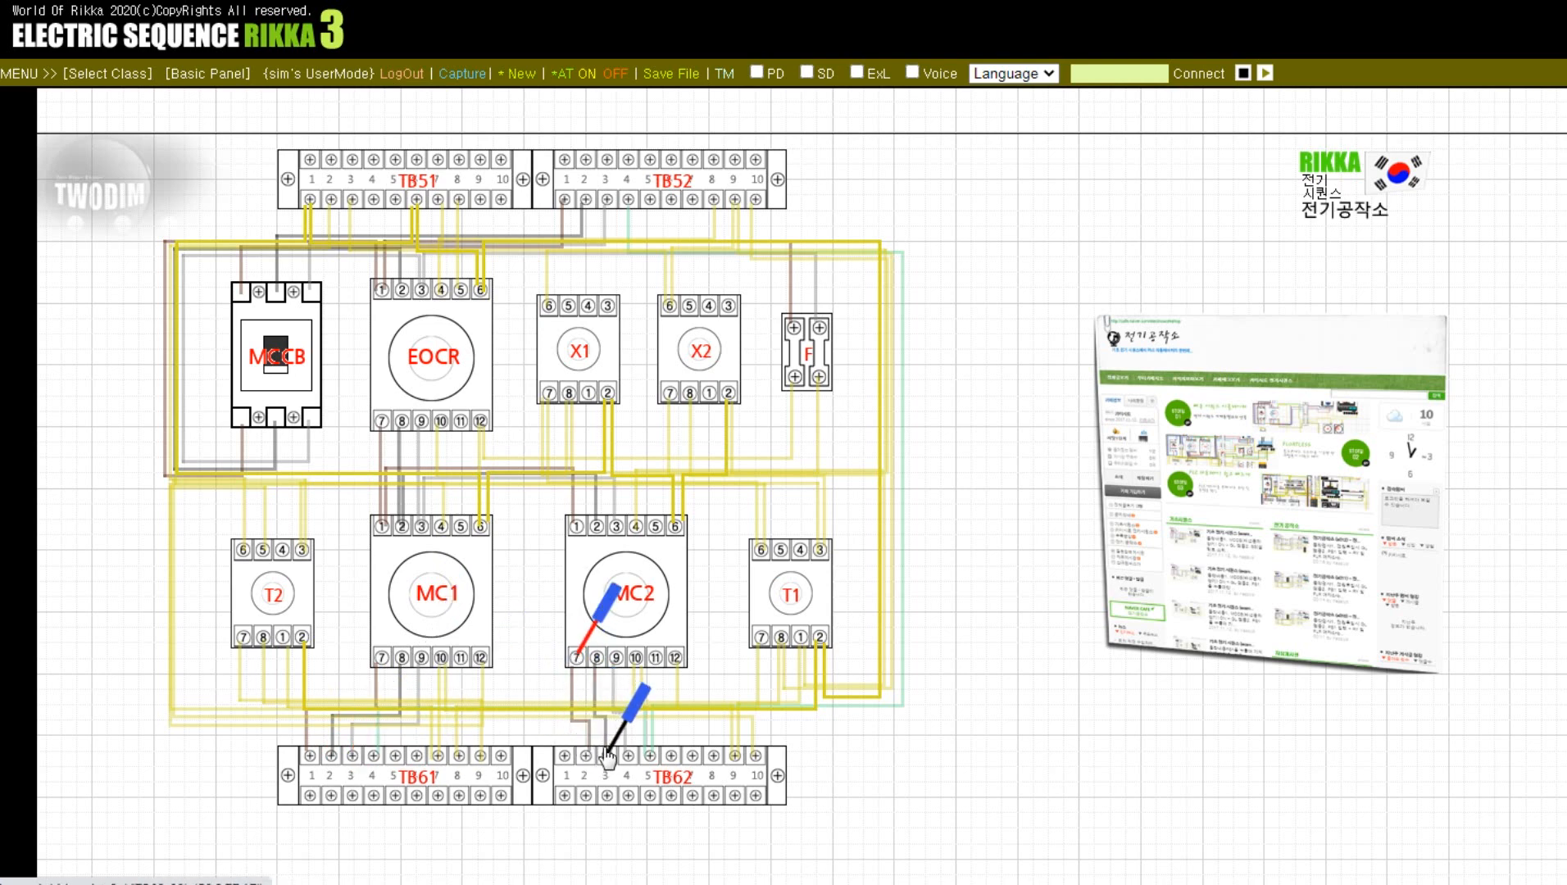
pyautogui.click(619, 660)
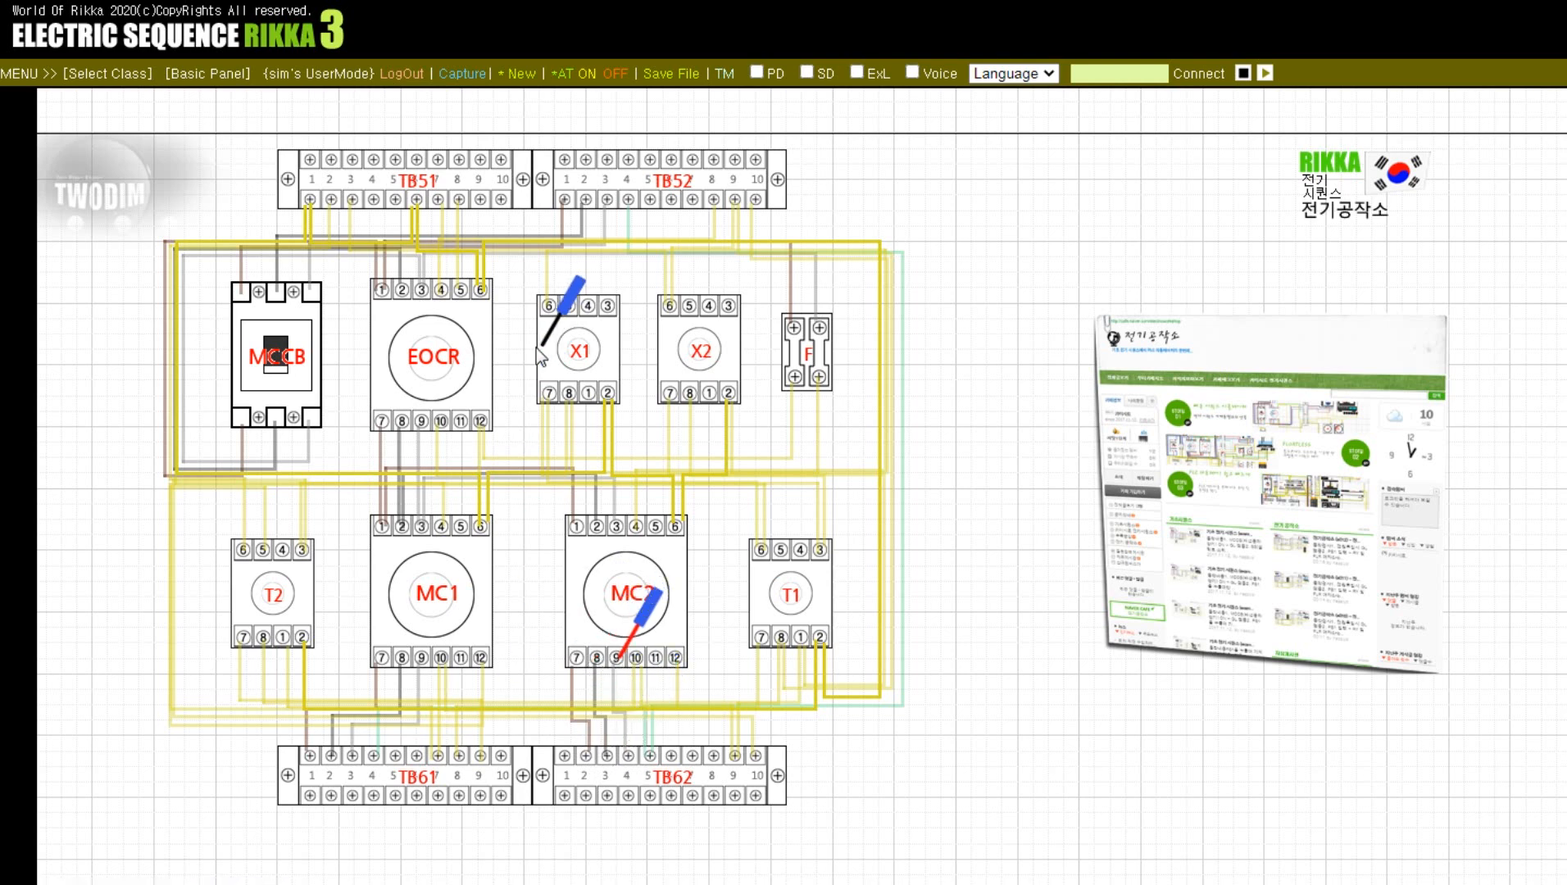
# Test the control wire from the first output of fuse F to EOCR terminals 12 and 10
pyautogui.click(794, 377)
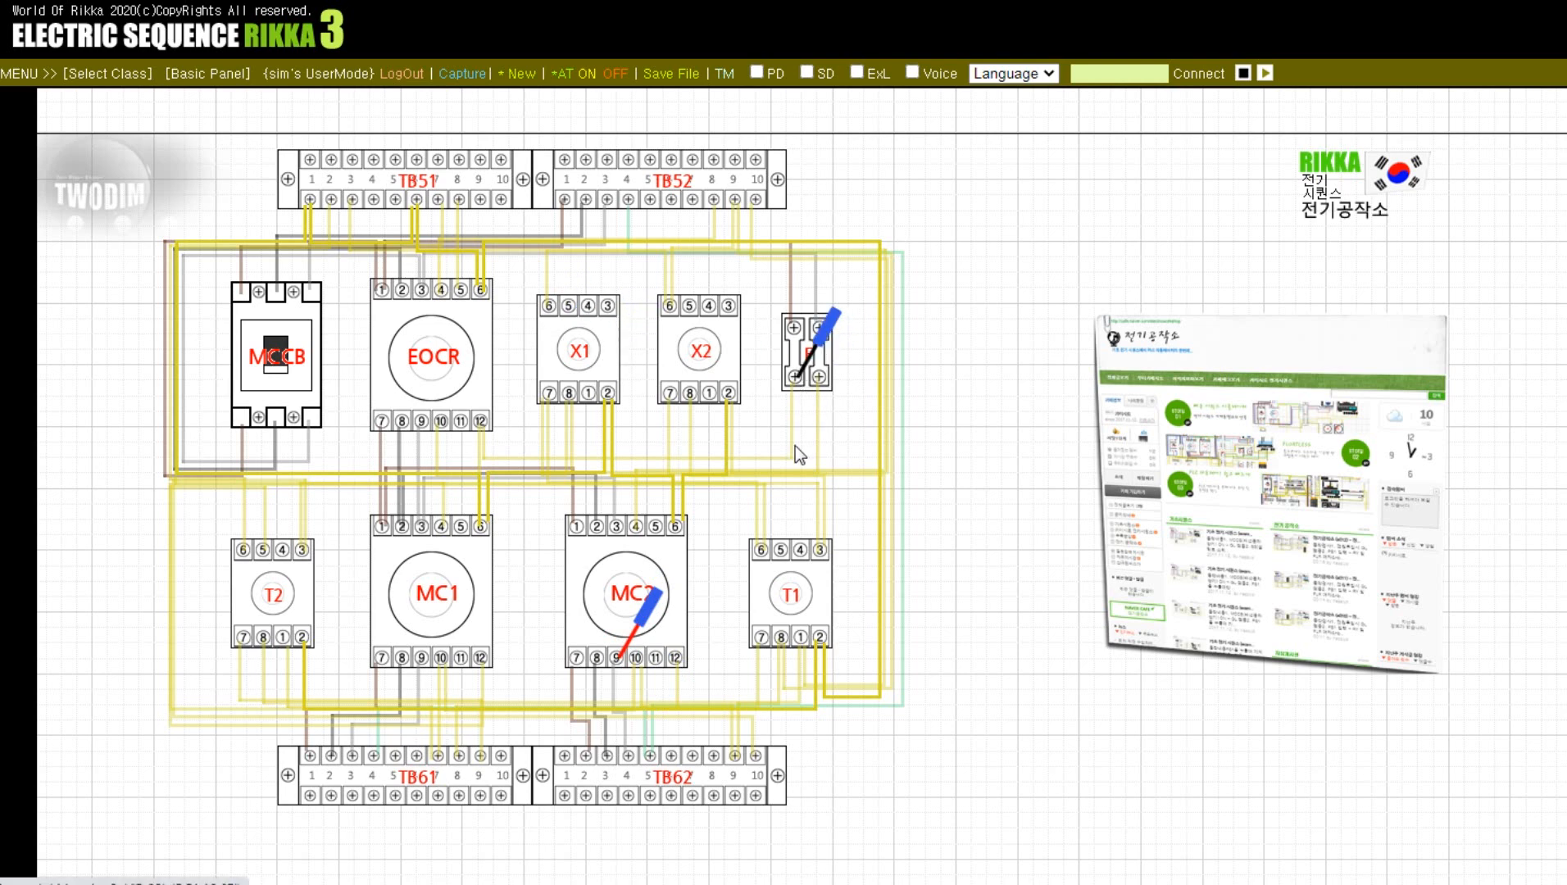
pyautogui.click(646, 611)
pyautogui.click(480, 421)
pyautogui.click(467, 438)
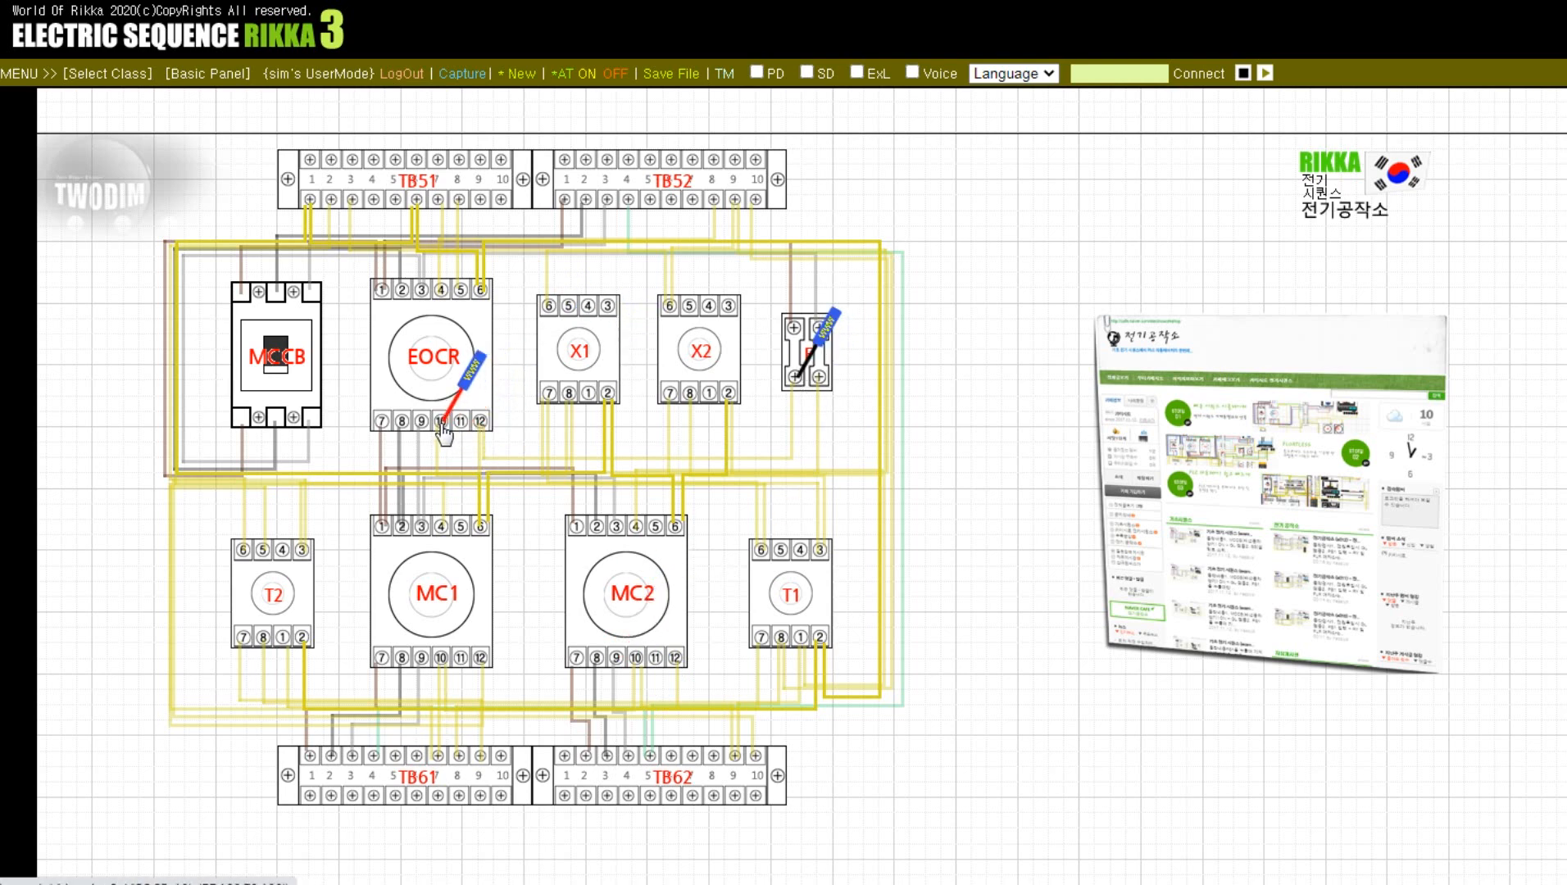
# Probe TB52 terminal 9, and test EOCR terminal 4 against TB51 terminal 7
pyautogui.click(807, 360)
pyautogui.click(735, 201)
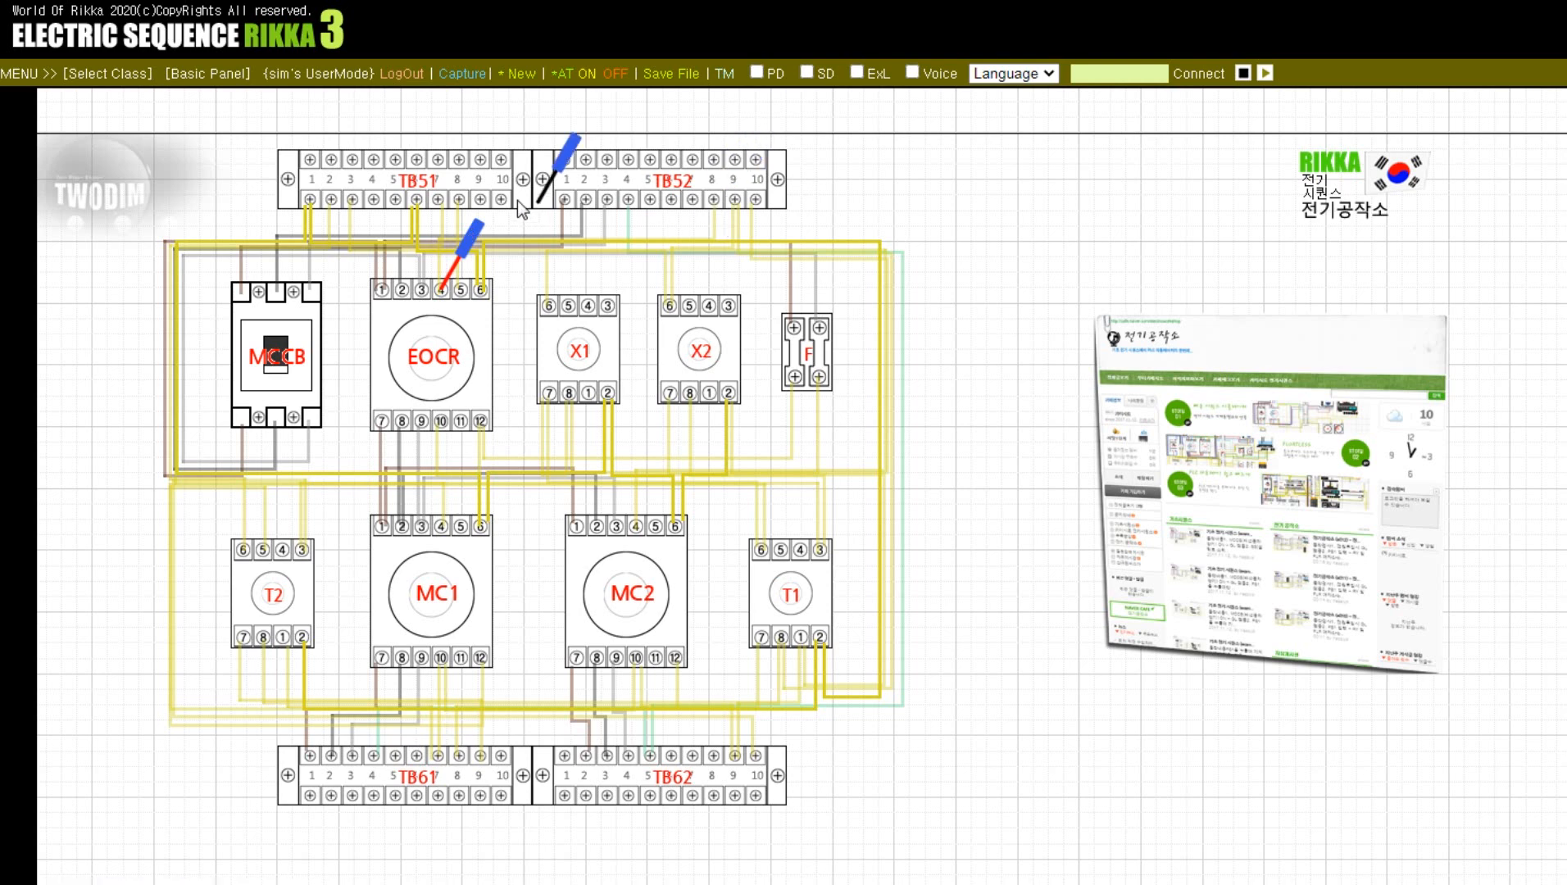
pyautogui.click(434, 206)
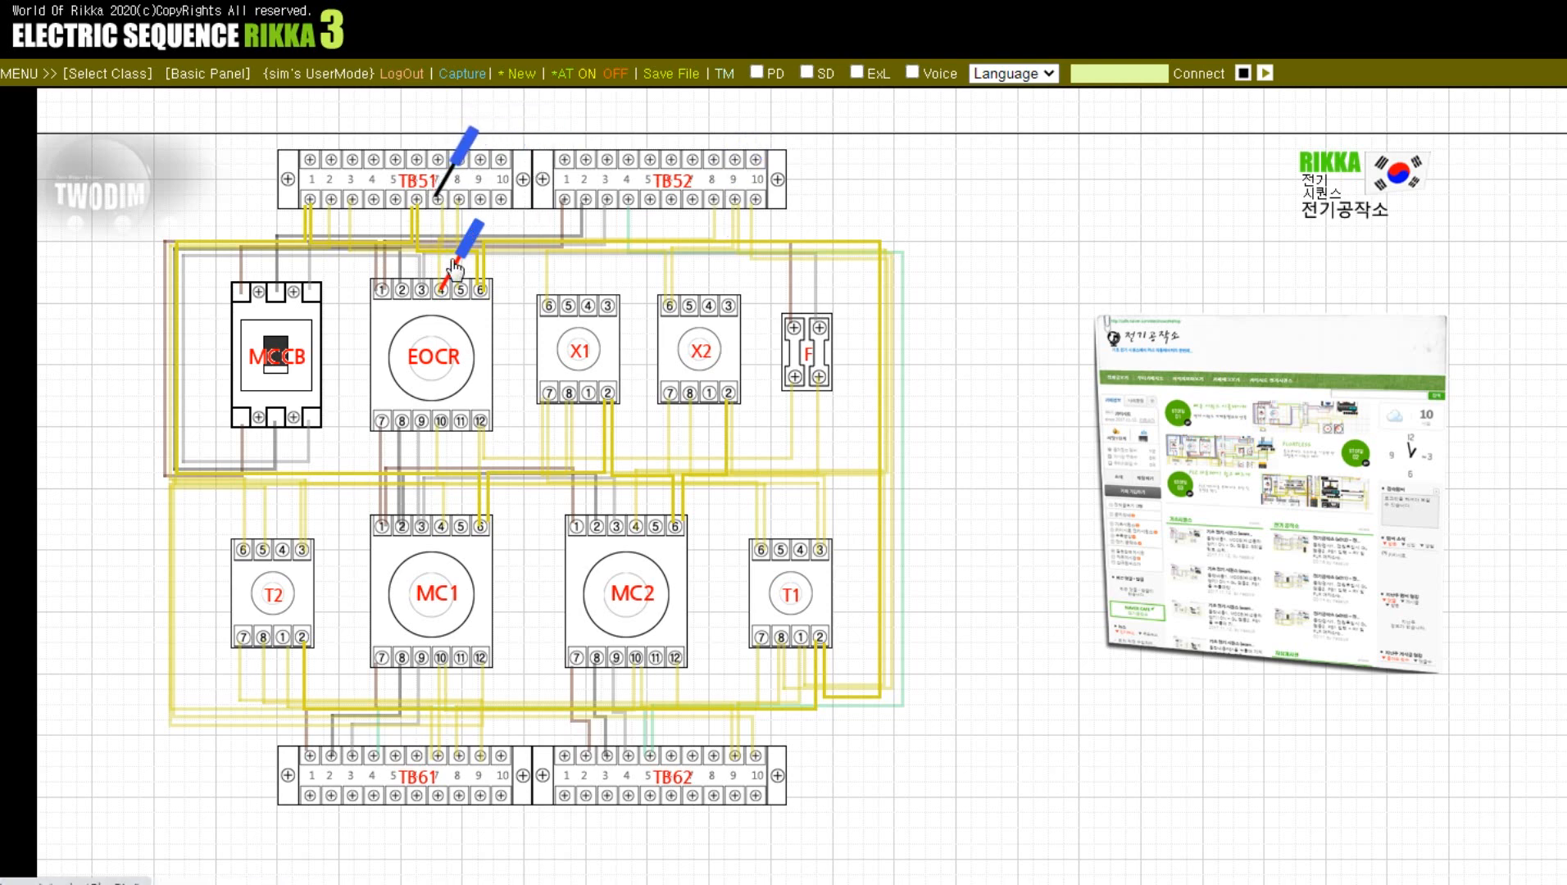
# Test TB52 terminal 9 against X1 terminal 6, MC1 terminal 10 and MC2 terminal 10
pyautogui.click(456, 270)
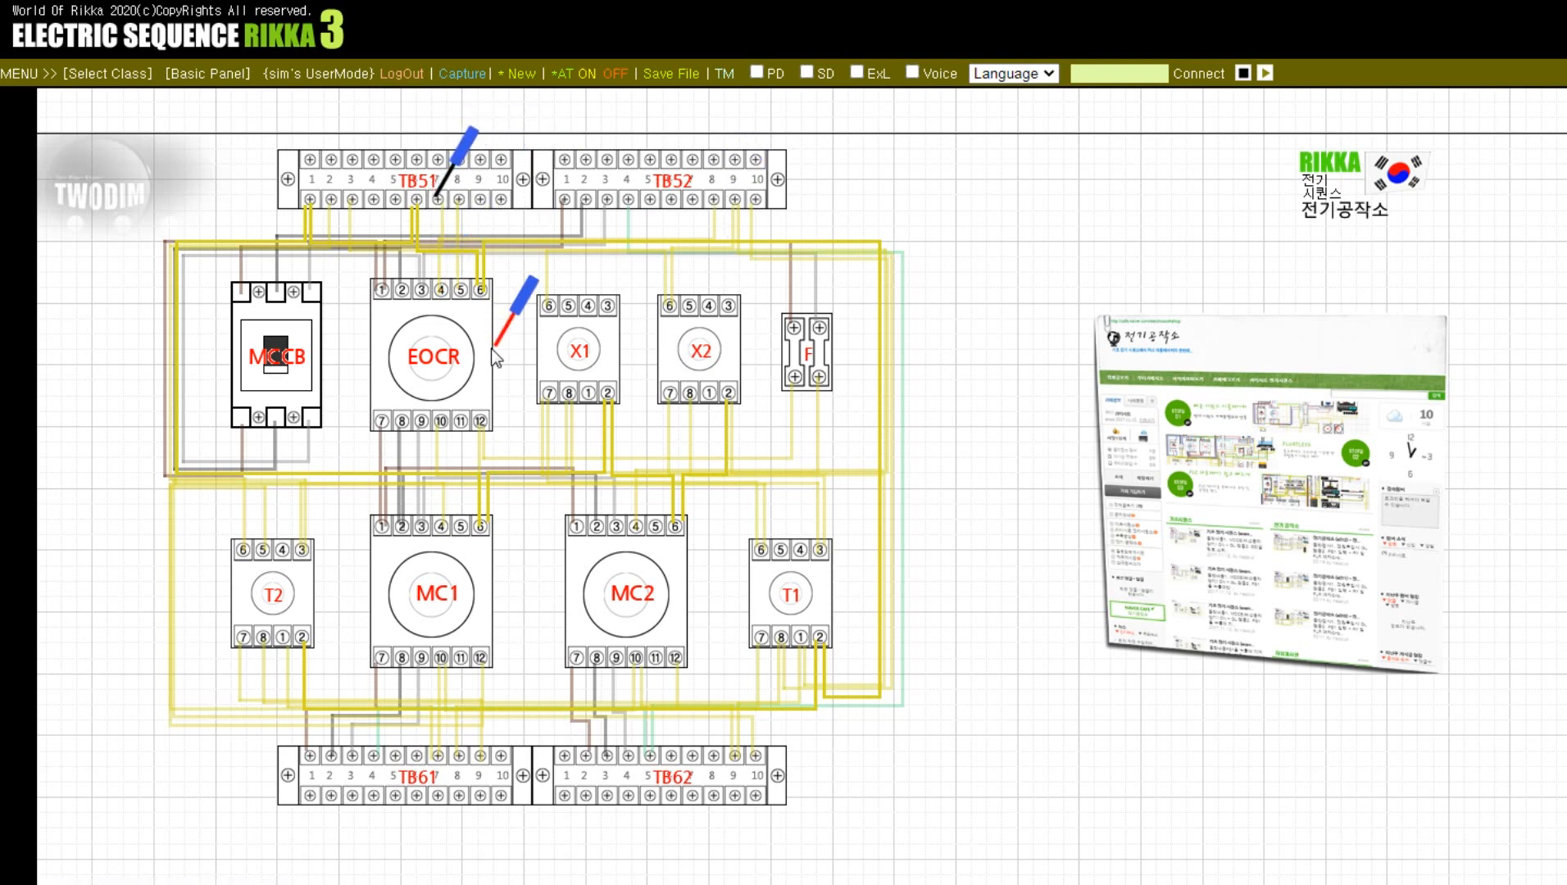
pyautogui.click(737, 201)
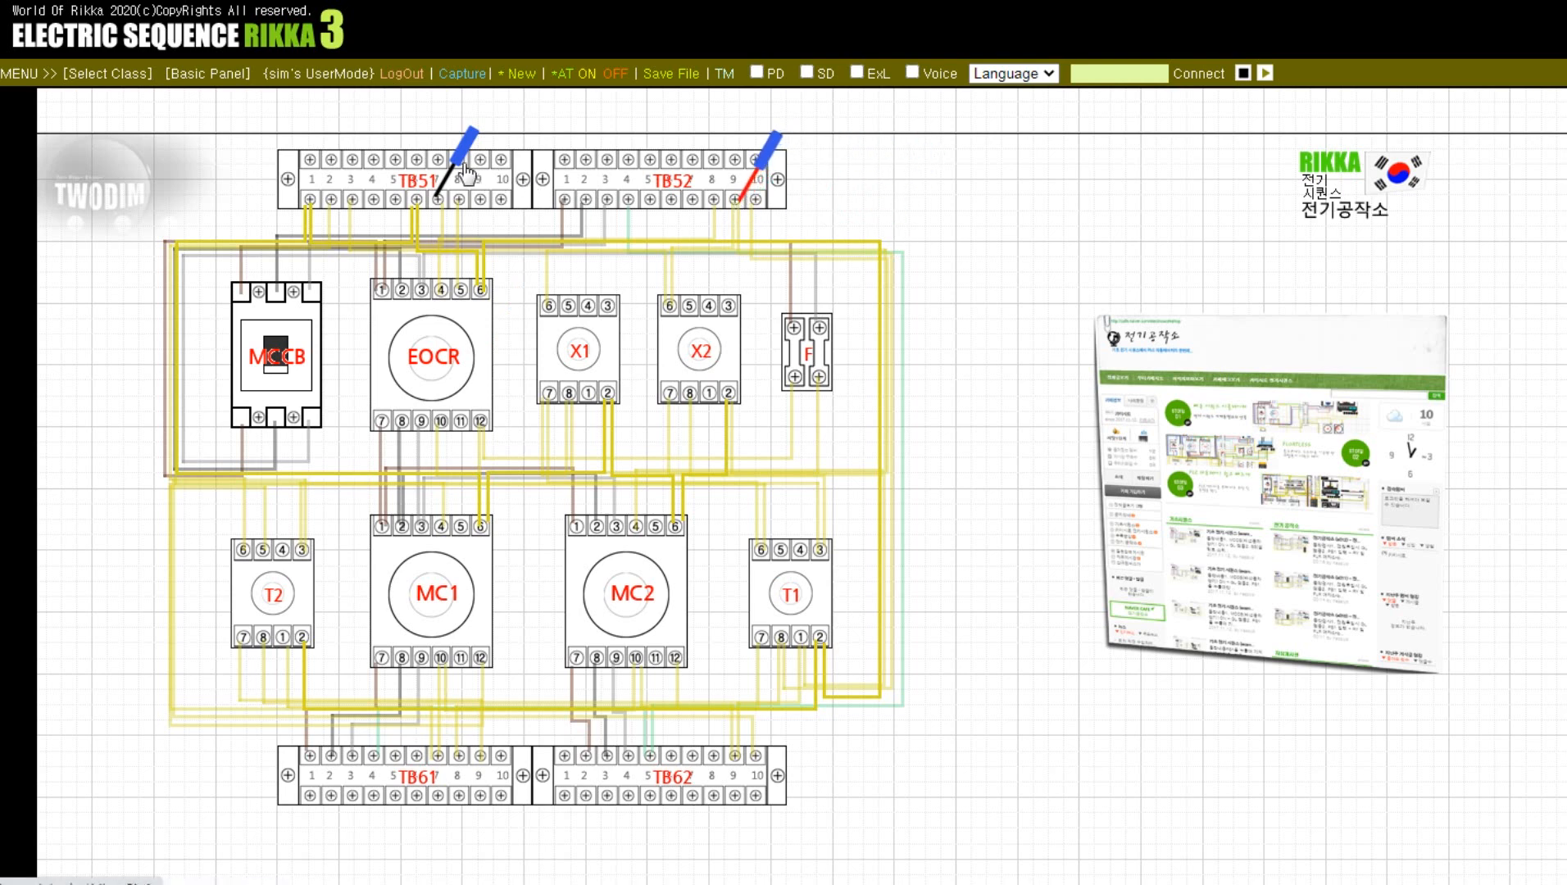
pyautogui.click(466, 173)
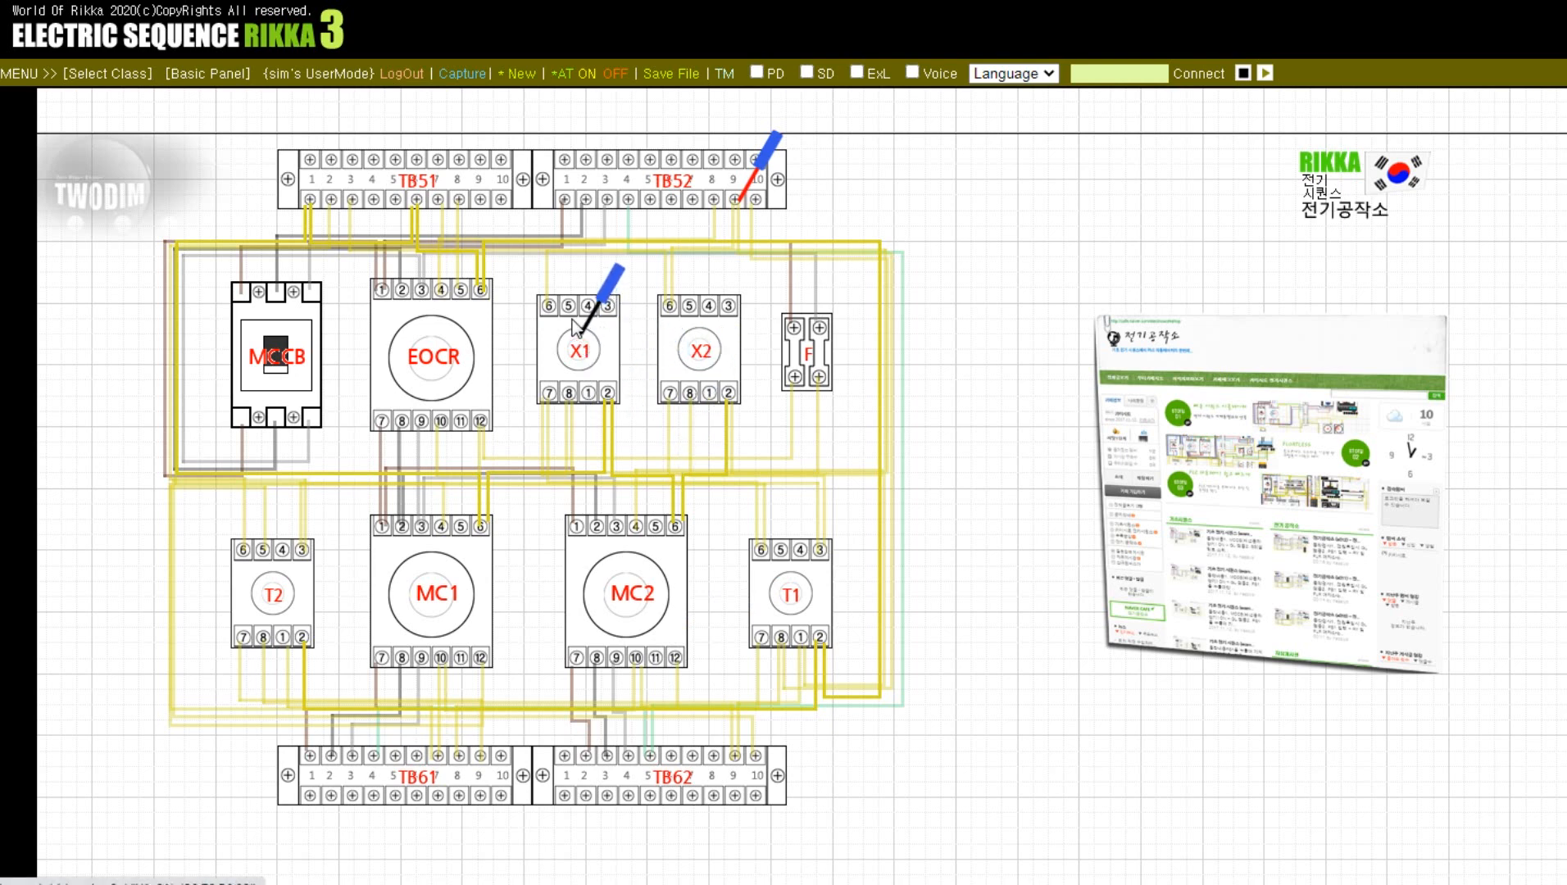
pyautogui.click(547, 307)
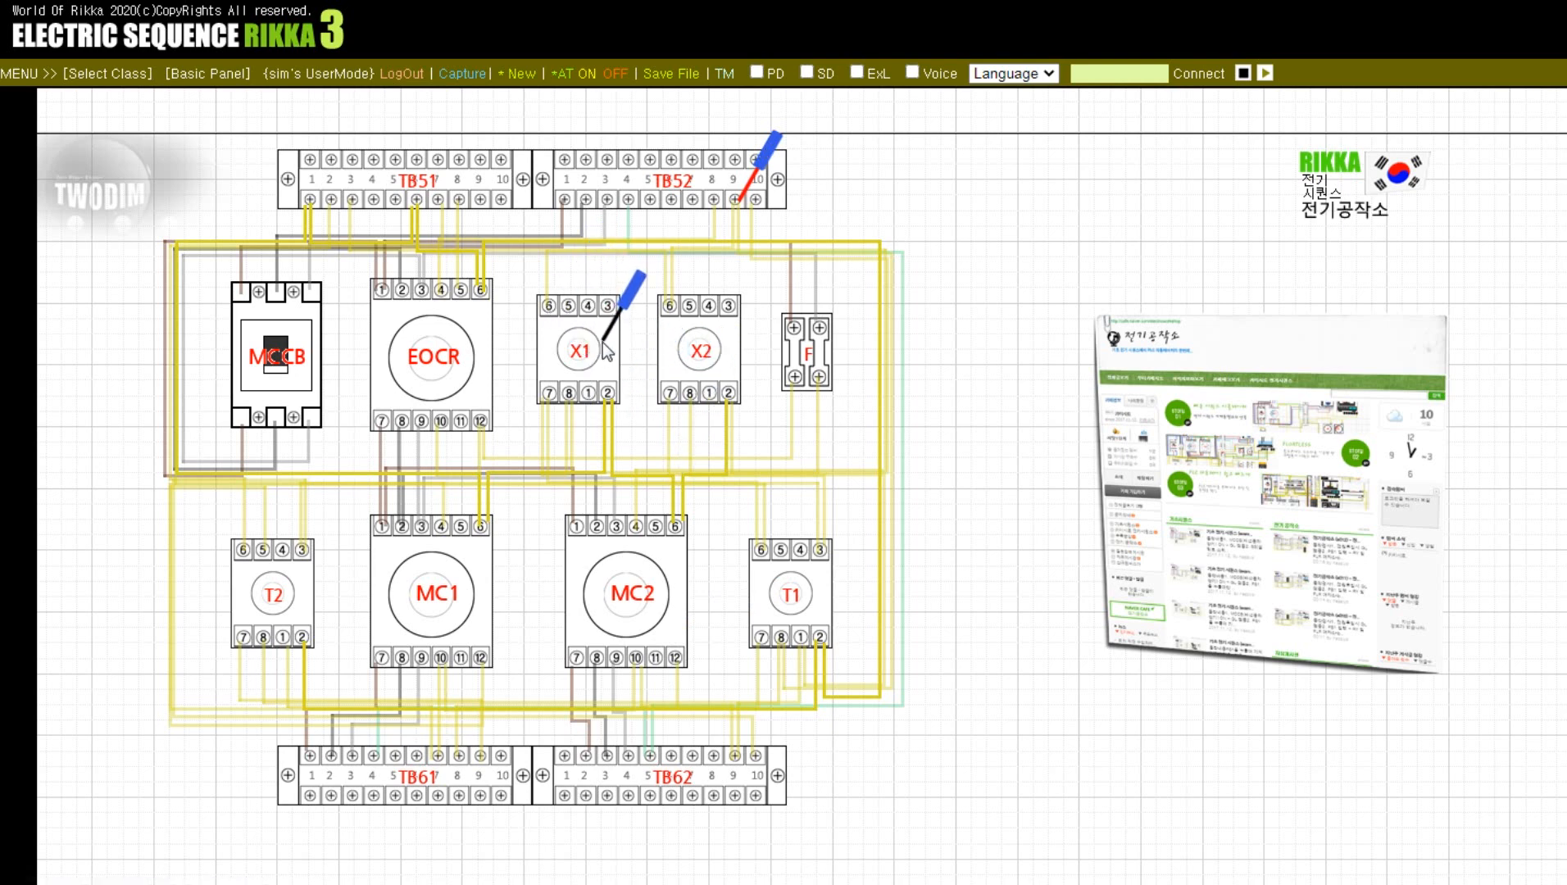
pyautogui.click(449, 656)
pyautogui.click(633, 668)
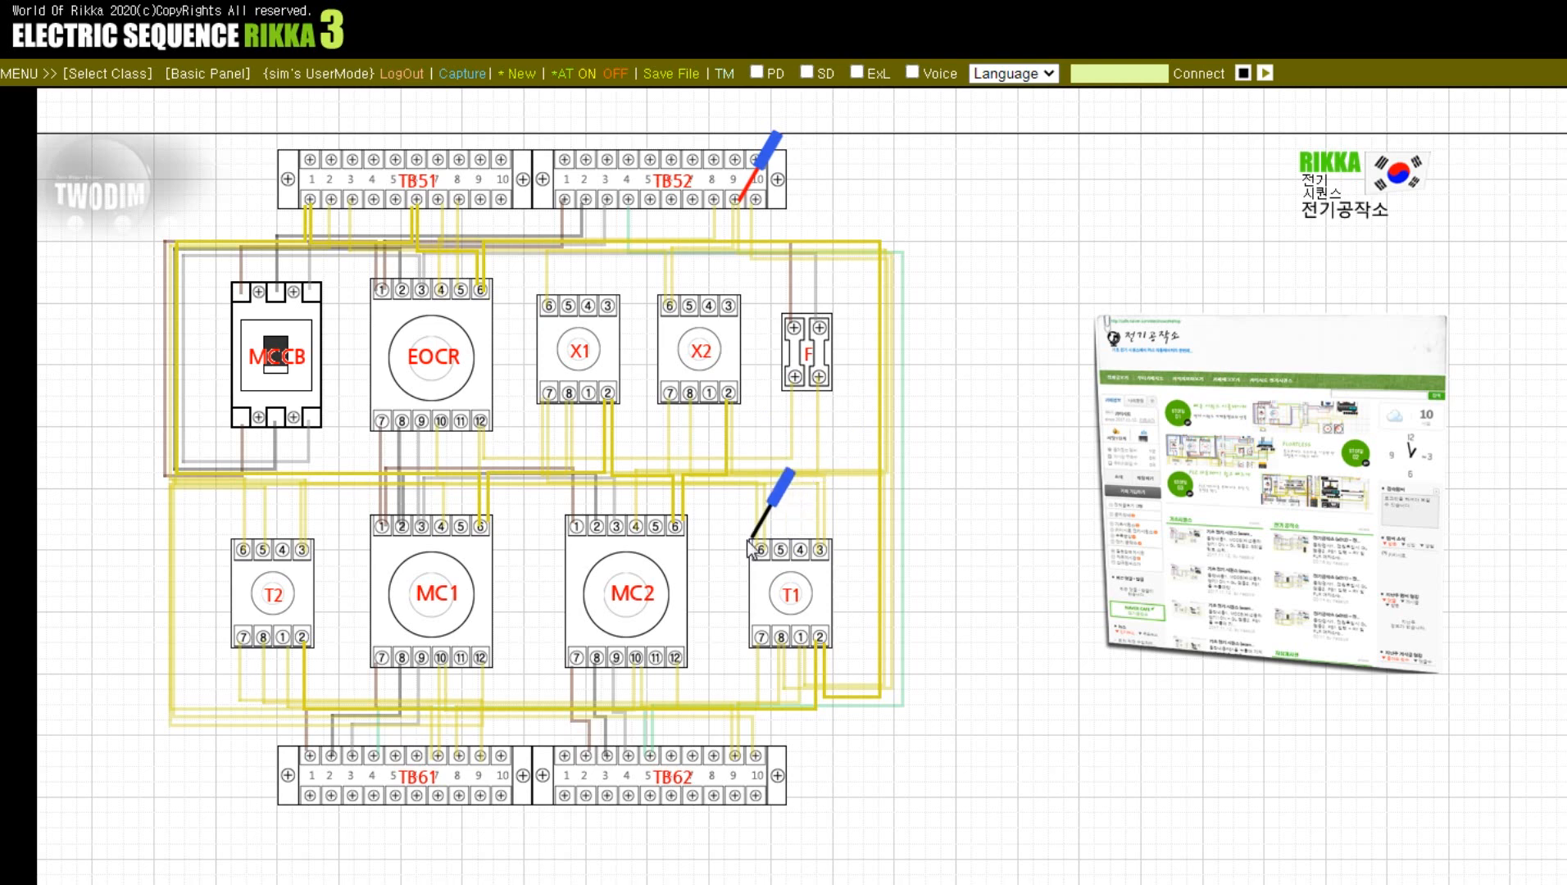
# Probe EOCR terminal 5, and test T2 terminal 7 against TB61 terminals 8 and 9
pyautogui.click(460, 289)
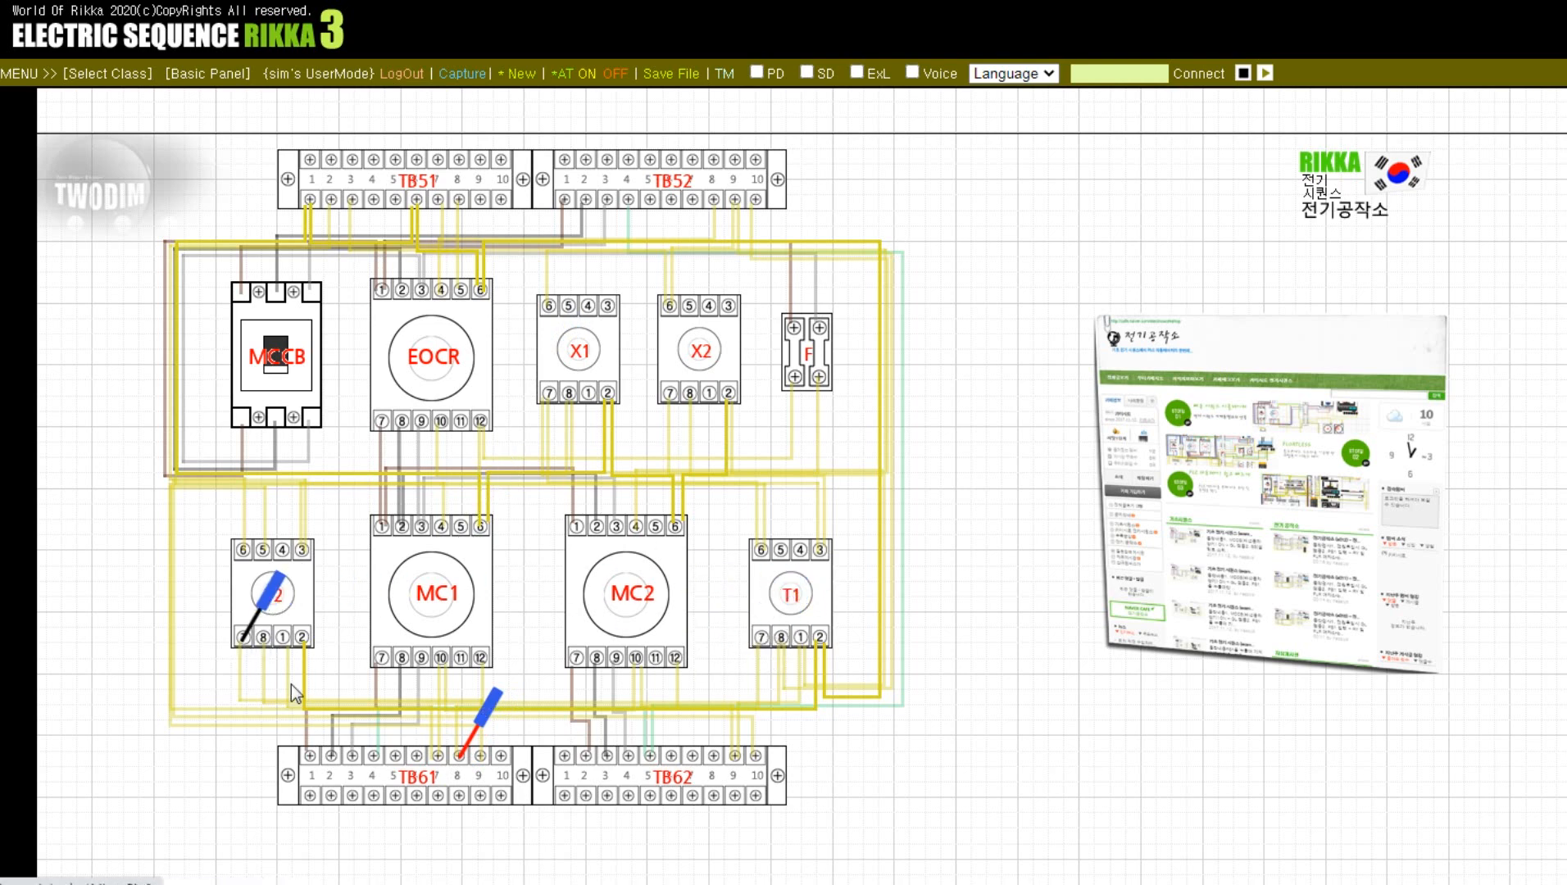
pyautogui.click(480, 756)
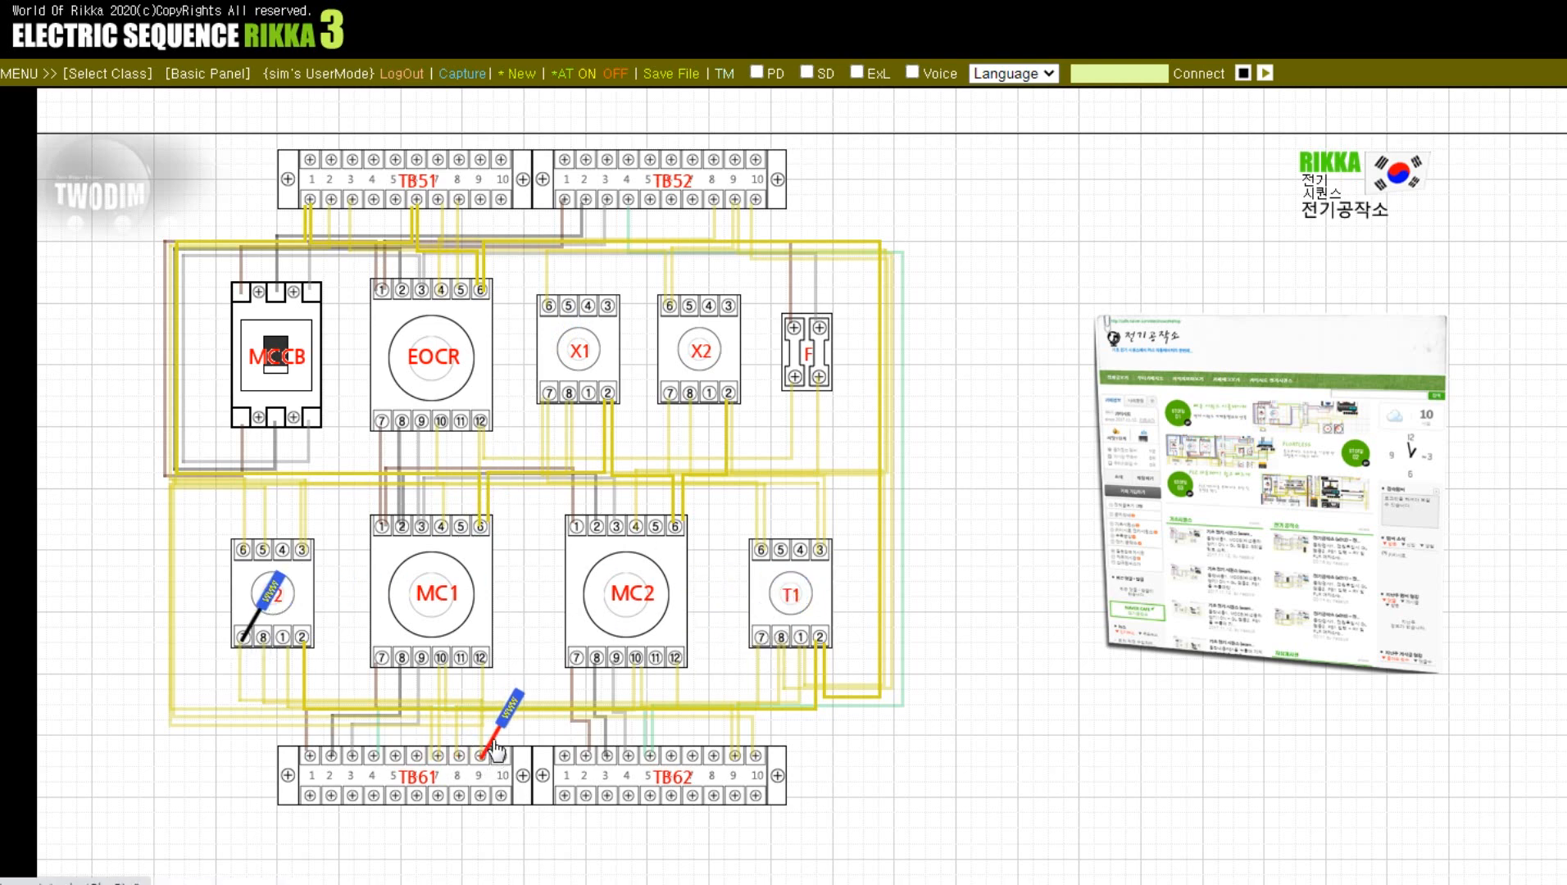
# Test TB52 terminal 10 against MC1 terminal 4
pyautogui.moveTo(497, 747); pyautogui.dragTo(756, 200)
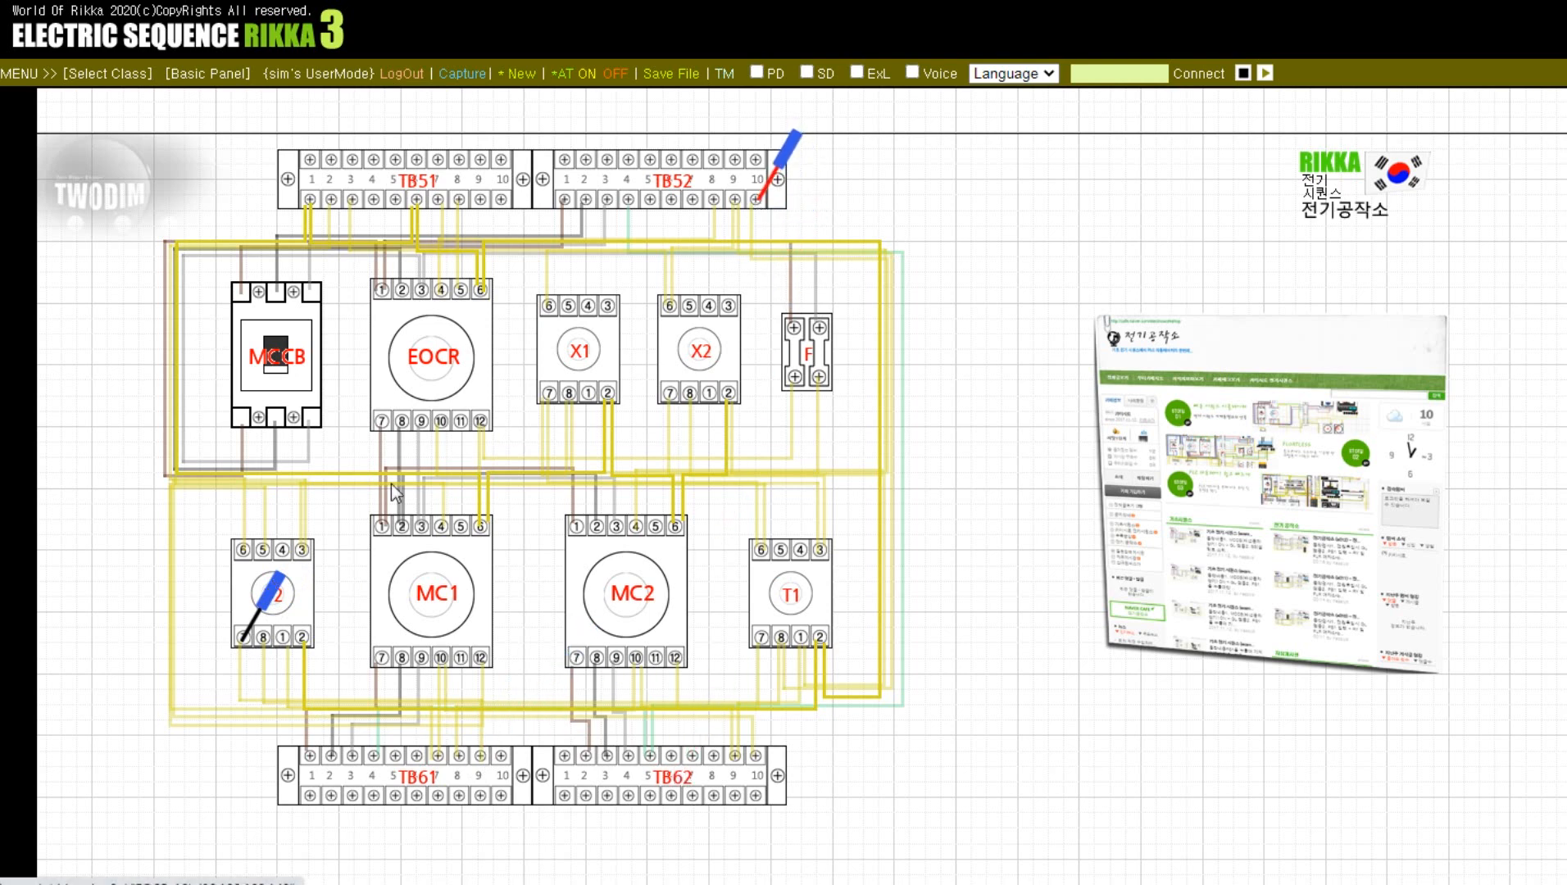
pyautogui.moveTo(281, 593); pyautogui.dragTo(695, 566)
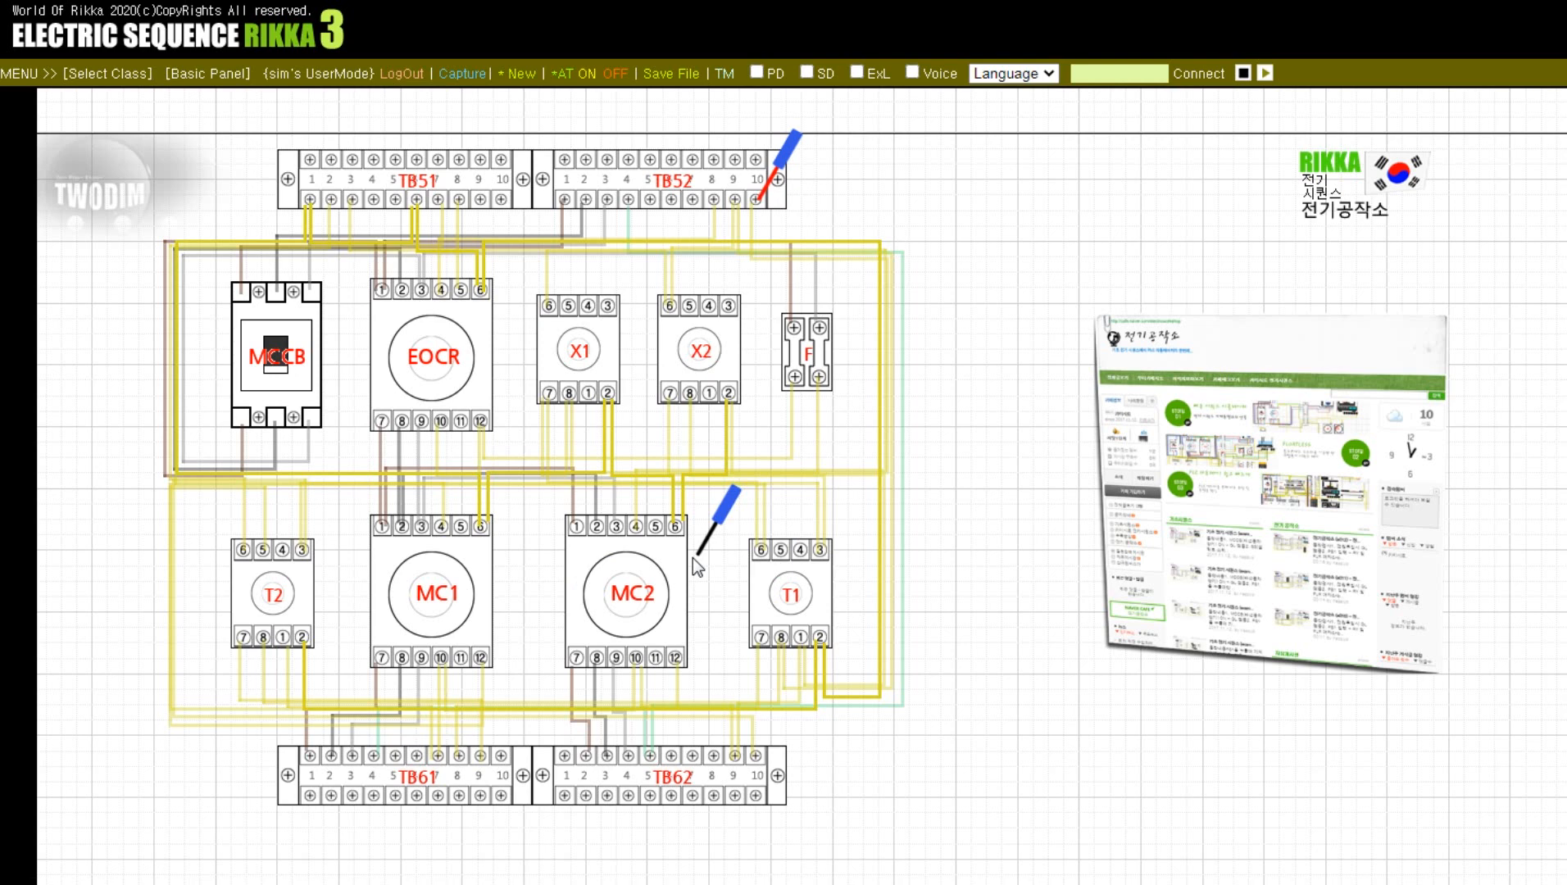
pyautogui.moveTo(694, 562); pyautogui.dragTo(442, 531)
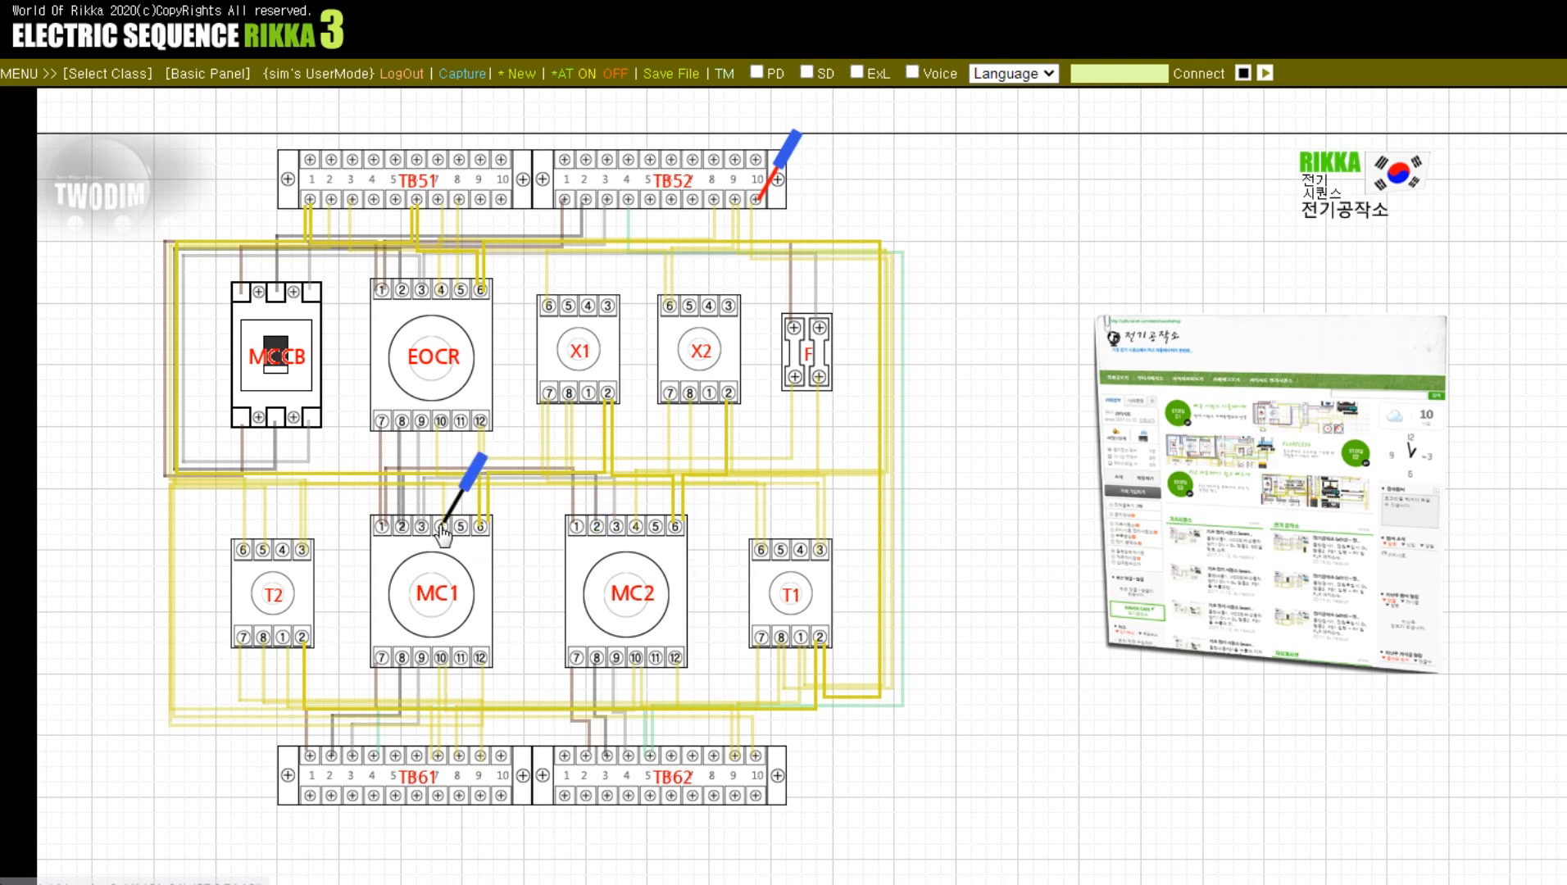
# Probe TB62 terminal 10, and test it against T1 terminal 1
pyautogui.moveTo(770, 190); pyautogui.dragTo(751, 762)
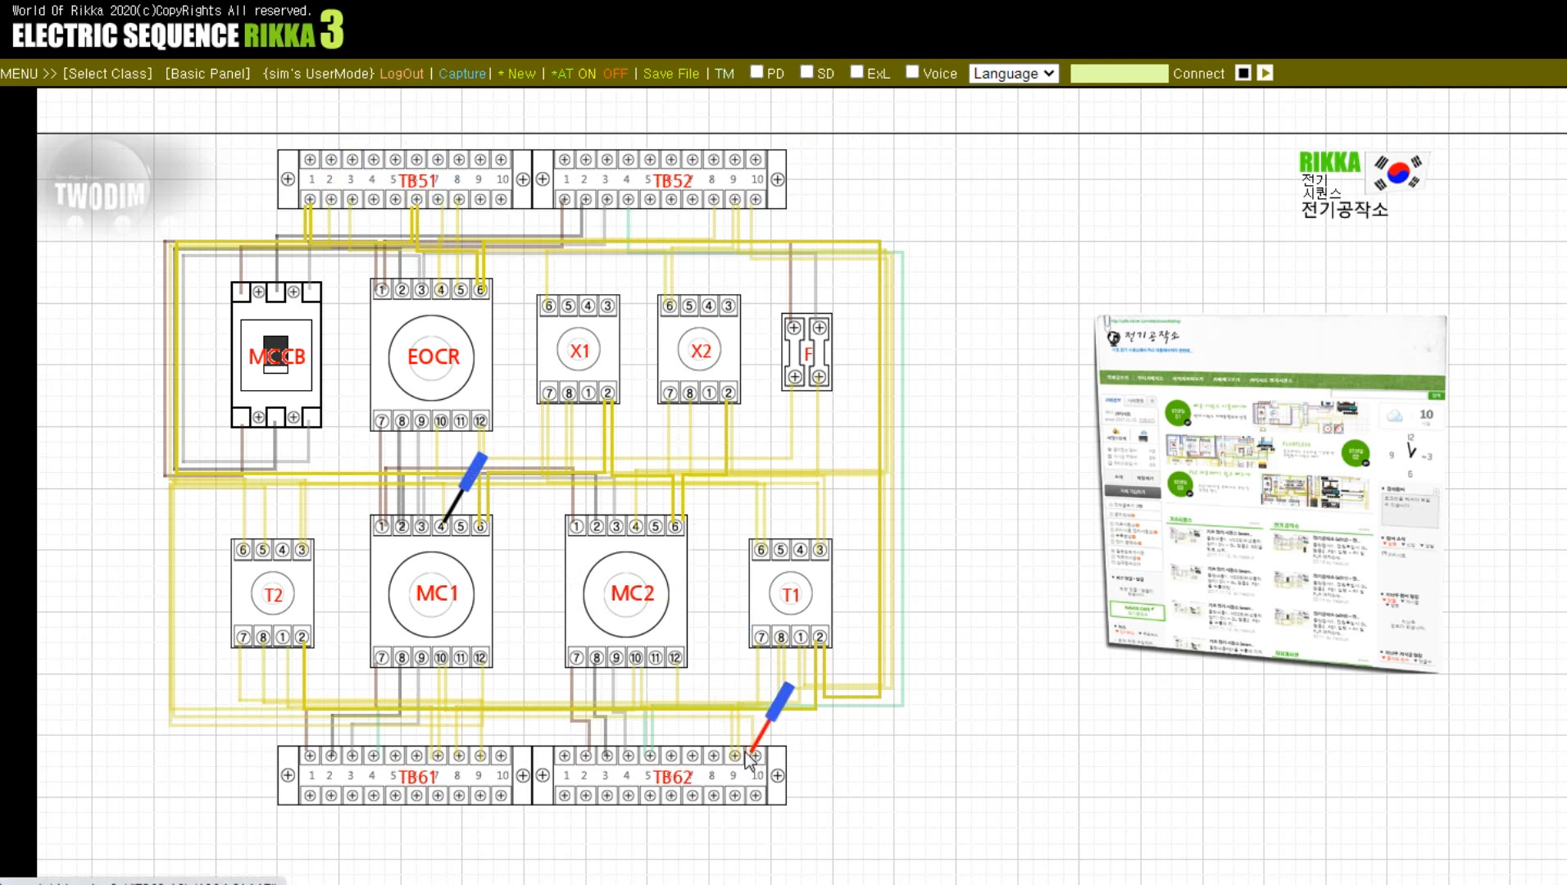
pyautogui.moveTo(442, 522); pyautogui.dragTo(426, 583)
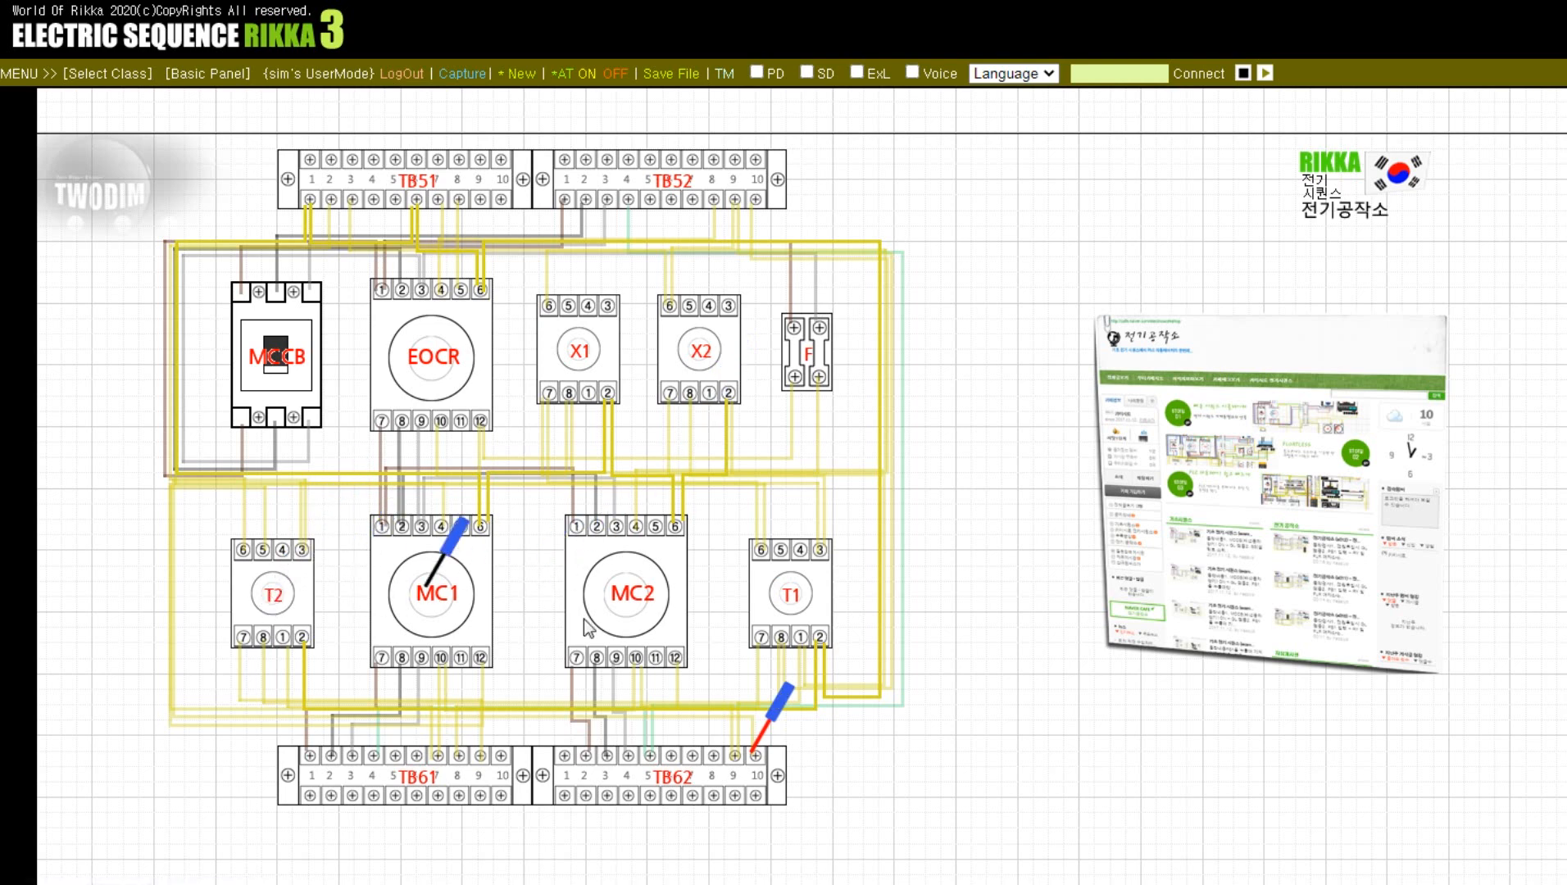
pyautogui.moveTo(588, 626); pyautogui.dragTo(802, 647)
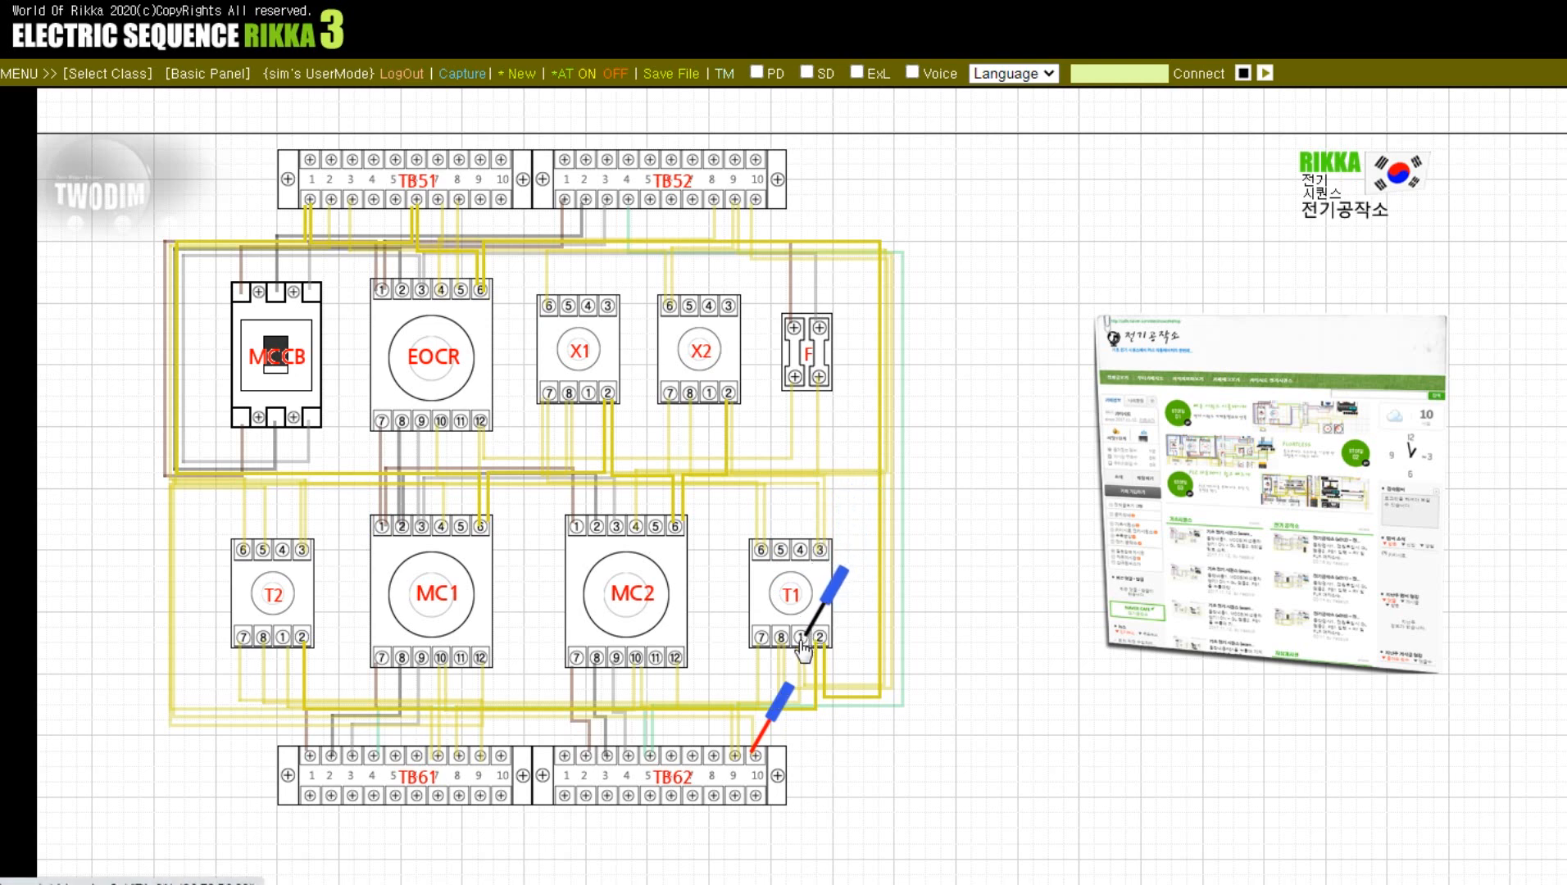
# Probe T2 terminal 5, and test TB51 terminal 7 against MC2 terminal 4
pyautogui.moveTo(751, 753); pyautogui.dragTo(266, 560)
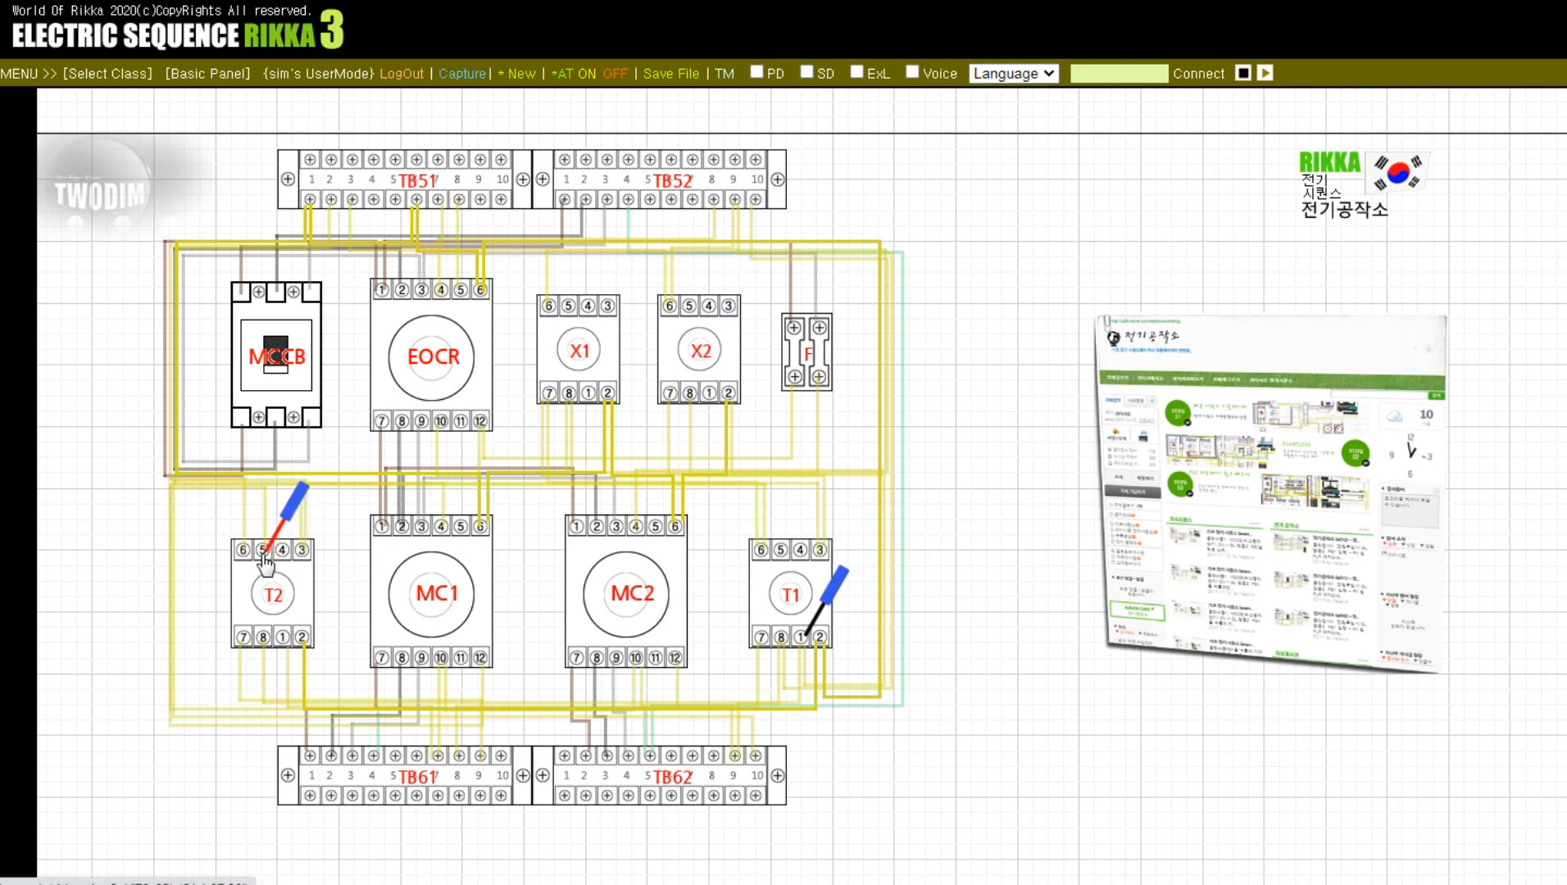
pyautogui.moveTo(819, 627); pyautogui.dragTo(439, 201)
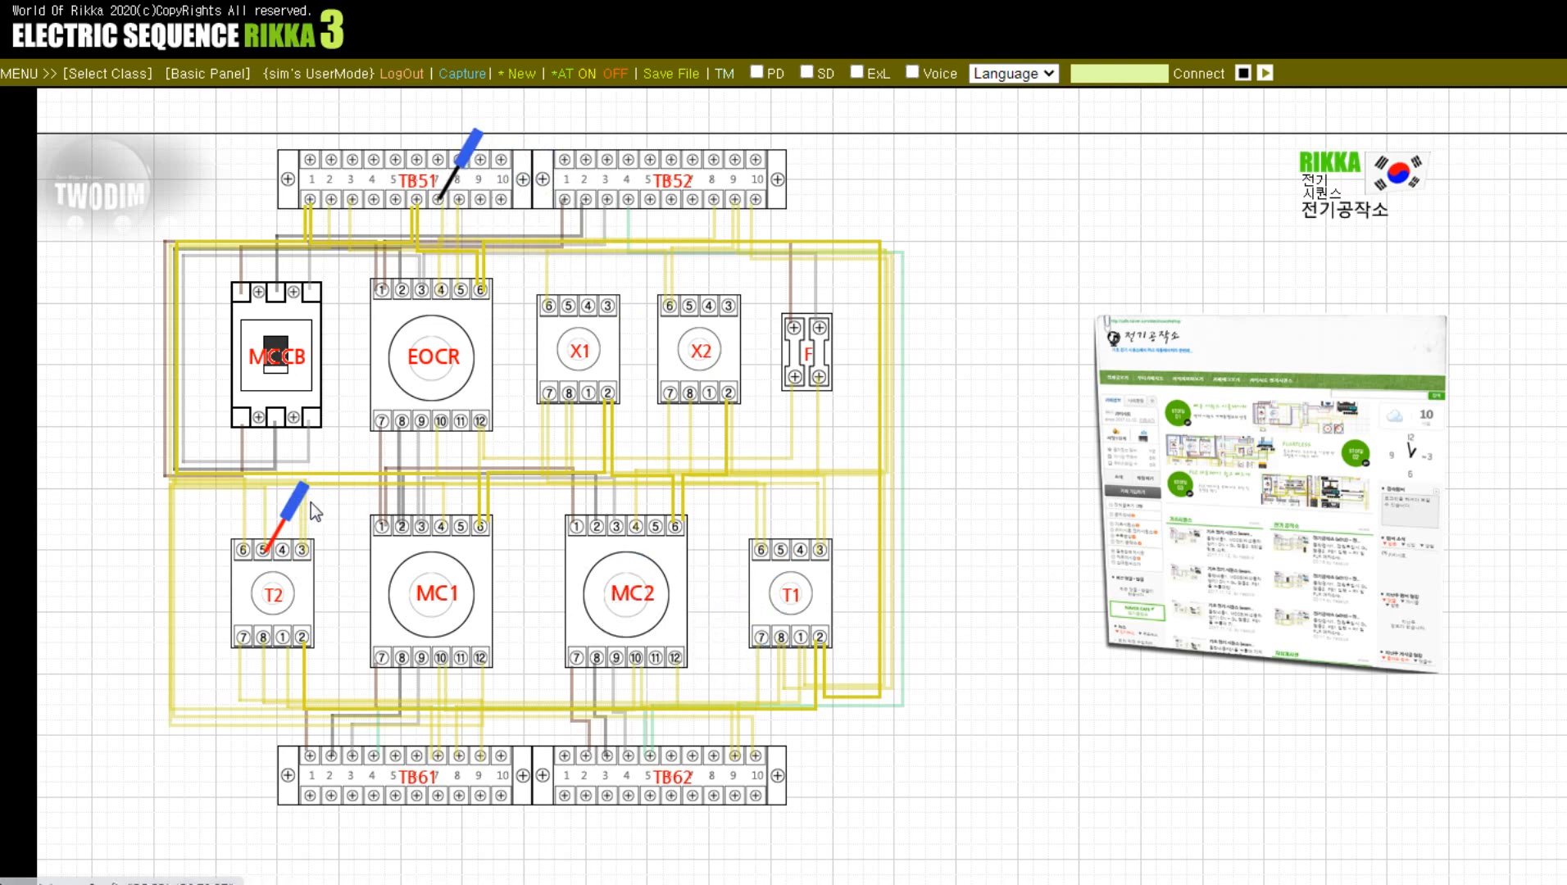
pyautogui.moveTo(303, 514); pyautogui.dragTo(642, 541)
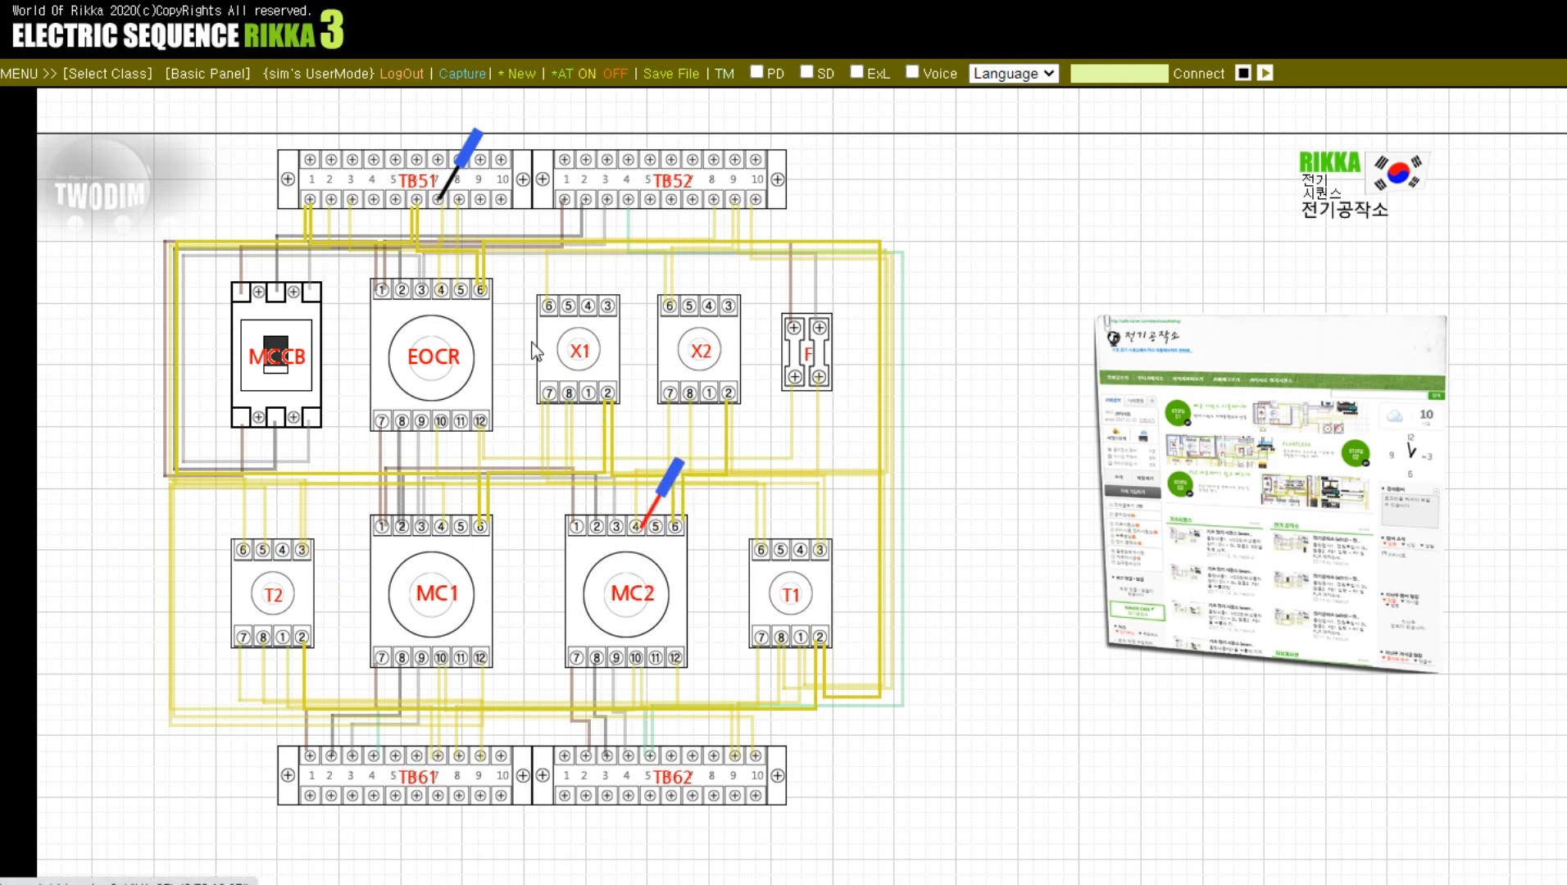
# Probe the lower-right terminal of fuse F, and test TB51 terminal 2 against EOCR terminal 7
pyautogui.moveTo(481, 194); pyautogui.dragTo(819, 387)
pyautogui.moveTo(673, 490); pyautogui.dragTo(361, 150)
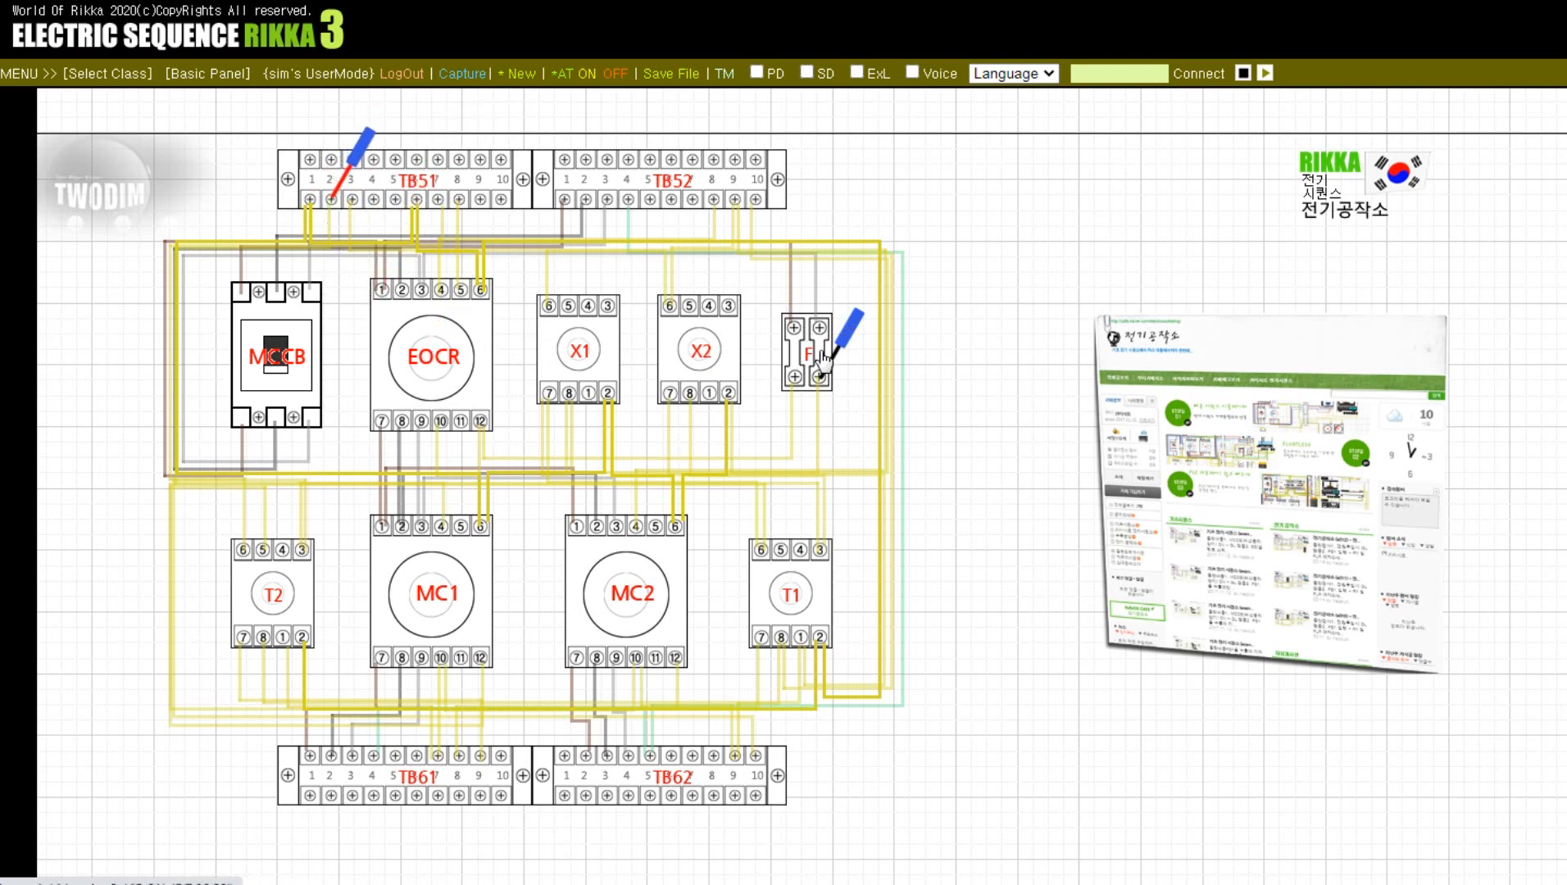
pyautogui.moveTo(848, 328); pyautogui.dragTo(404, 370)
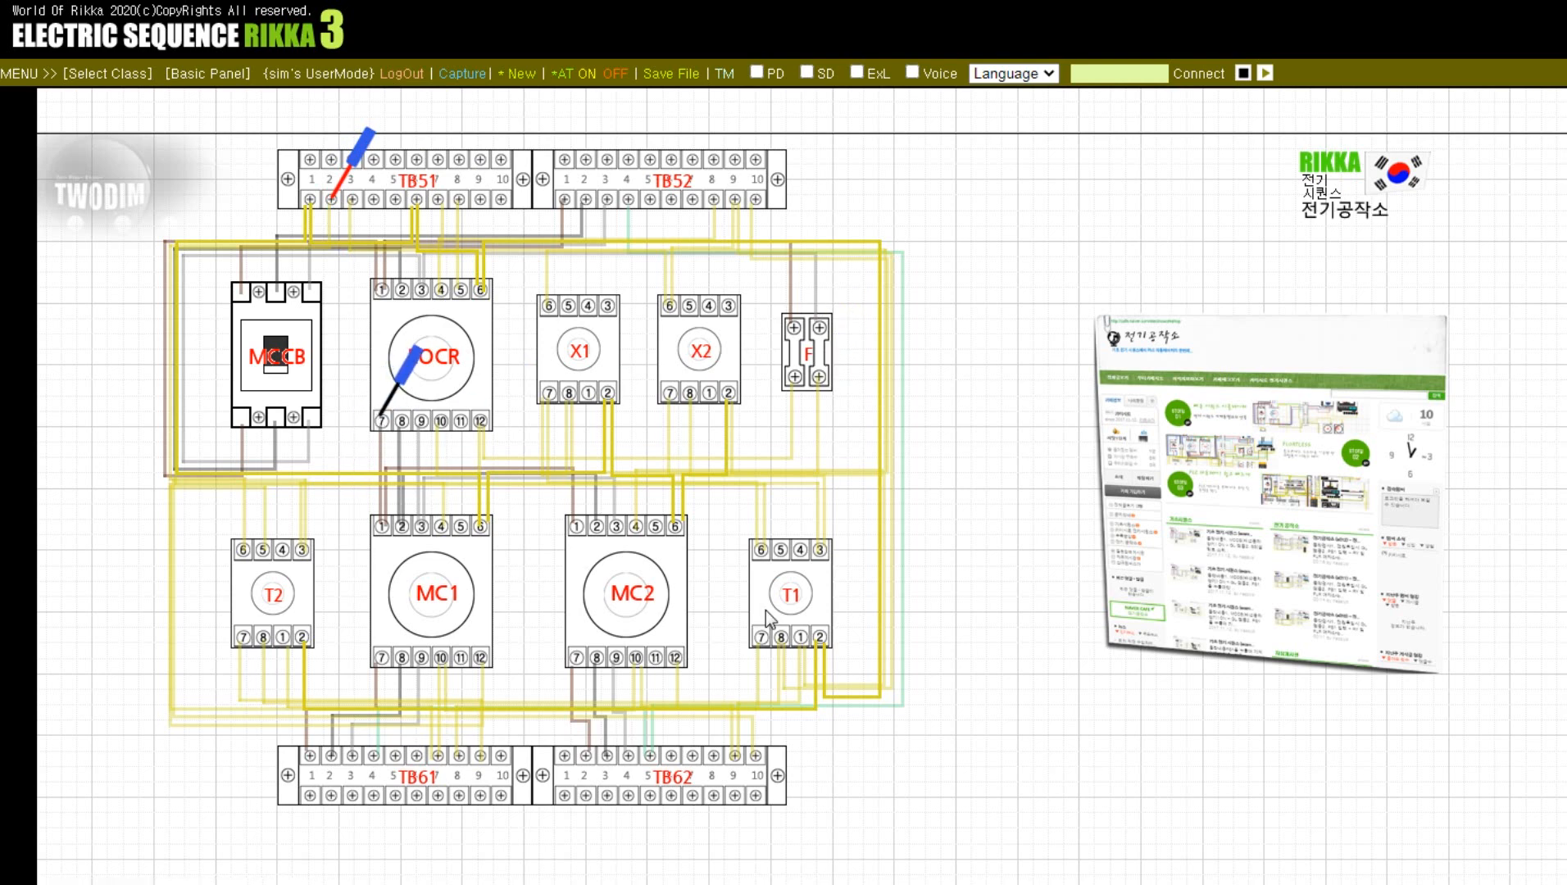
# Bring up the command terminal with mycom and run bt to remove the test probes
pyautogui.press('Return')
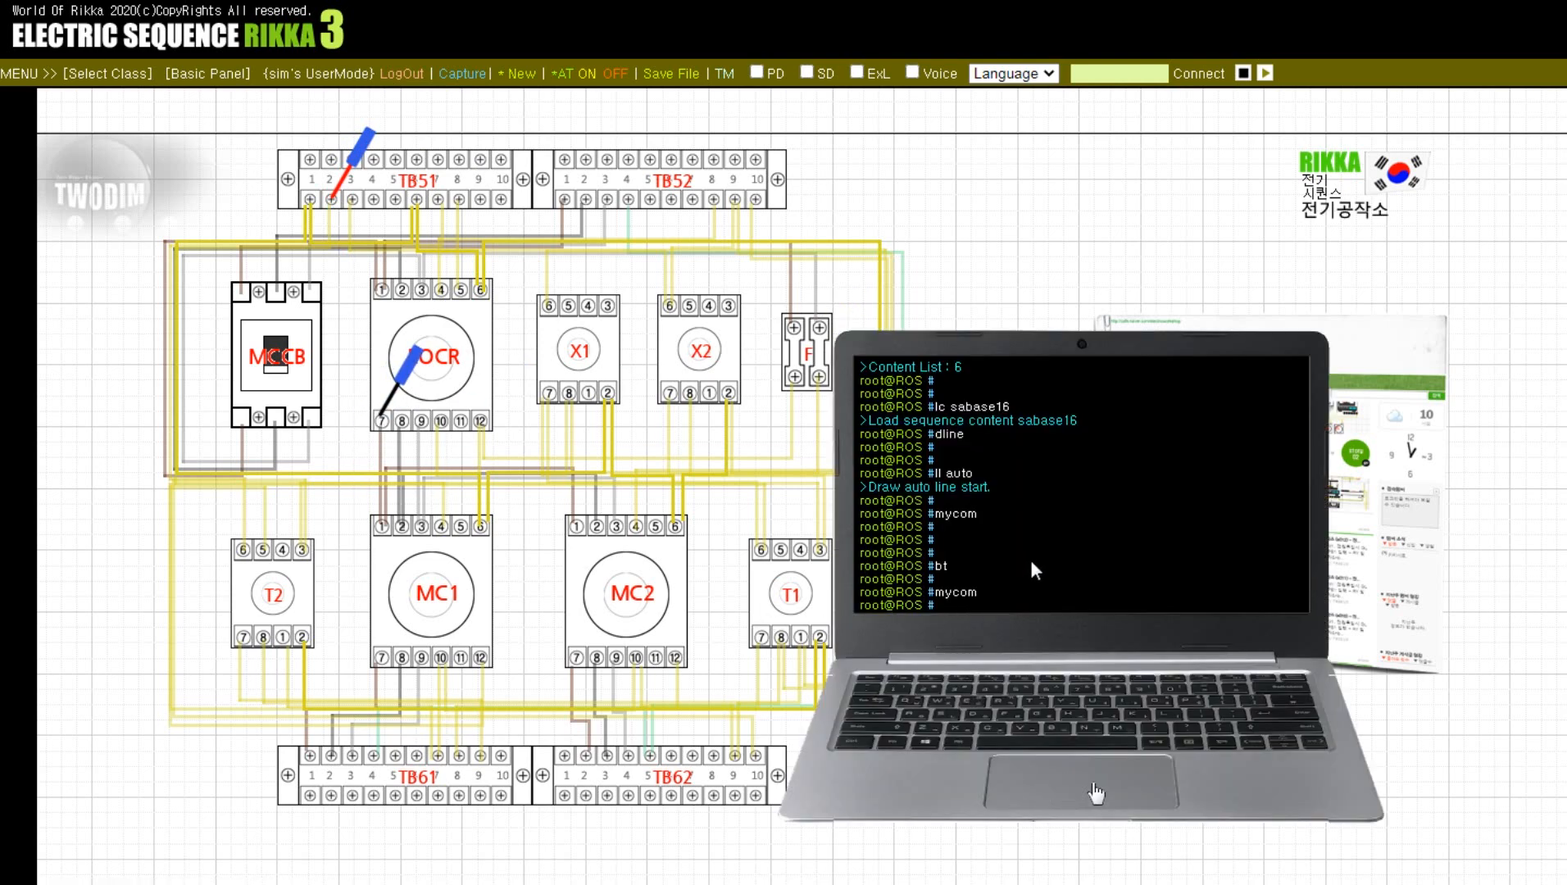
pyautogui.press('Return')
pyautogui.press('Return')
pyautogui.write('bt')
pyautogui.press('Return')
pyautogui.press('Return')
pyautogui.press('Return')
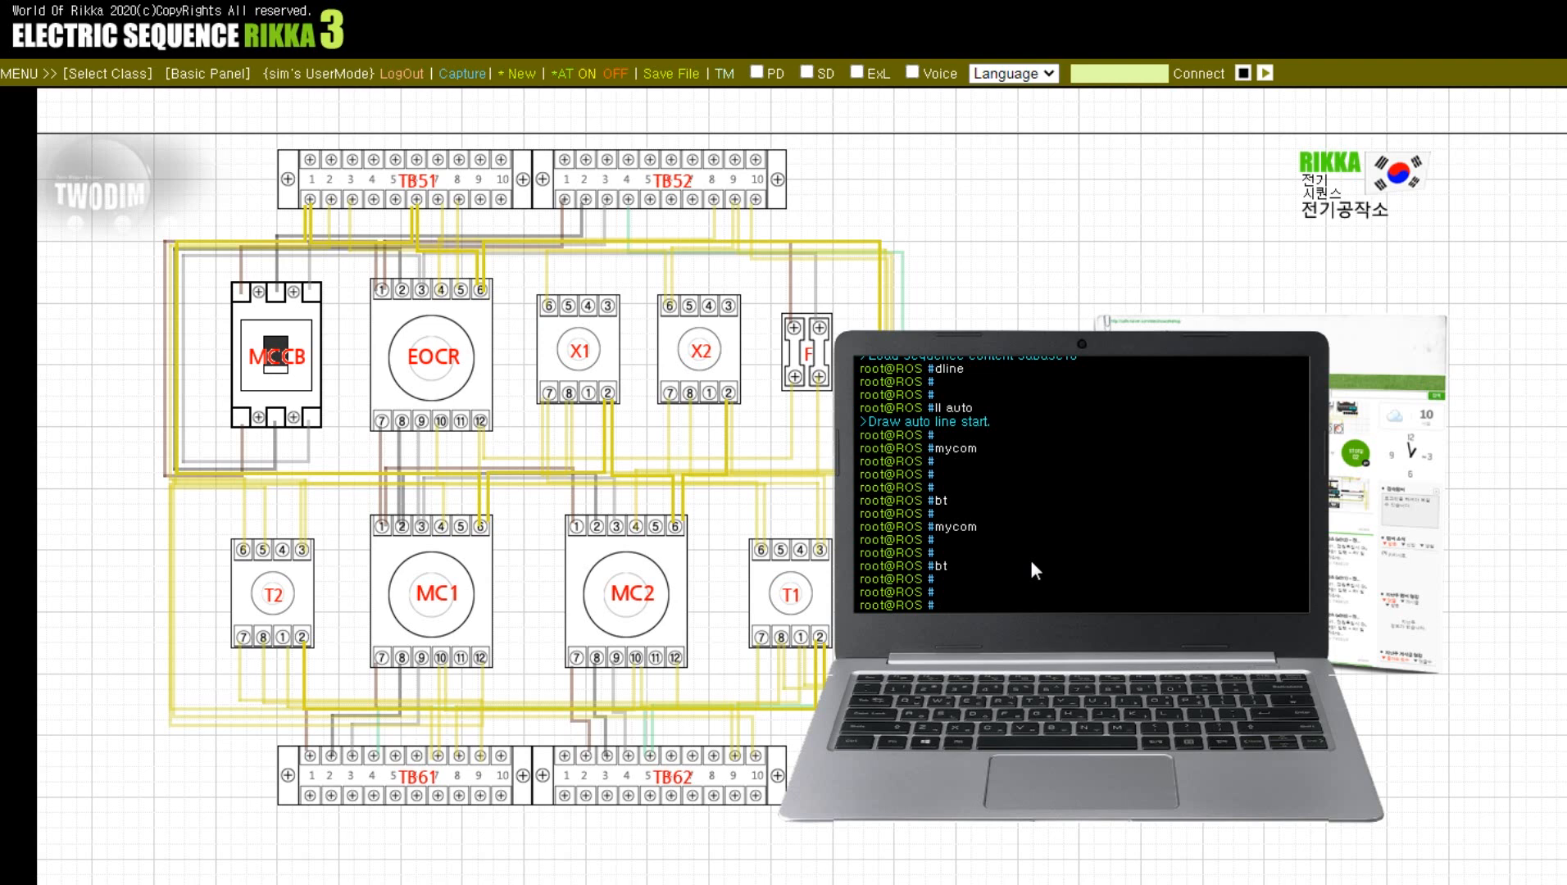
# Clear the whole control panel from the workspace with the reset command
pyautogui.write('reset')
pyautogui.press('Return')
pyautogui.press('Return')
pyautogui.press('Return')
pyautogui.press('Return')
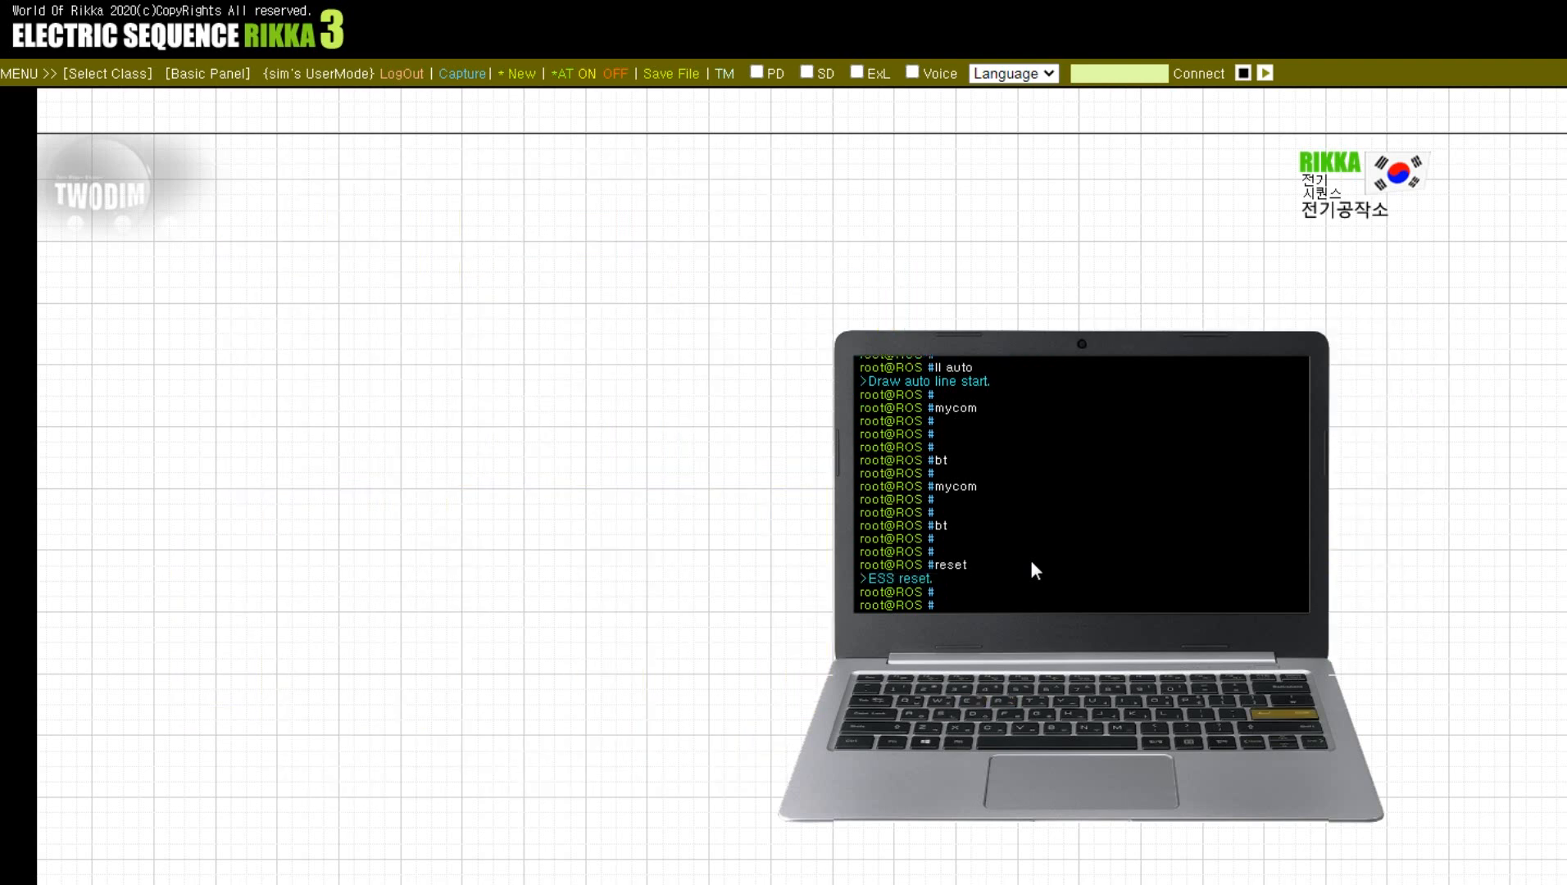
# List the available contents matching sapipe with the command ls like sapipe
pyautogui.write('ls lu')
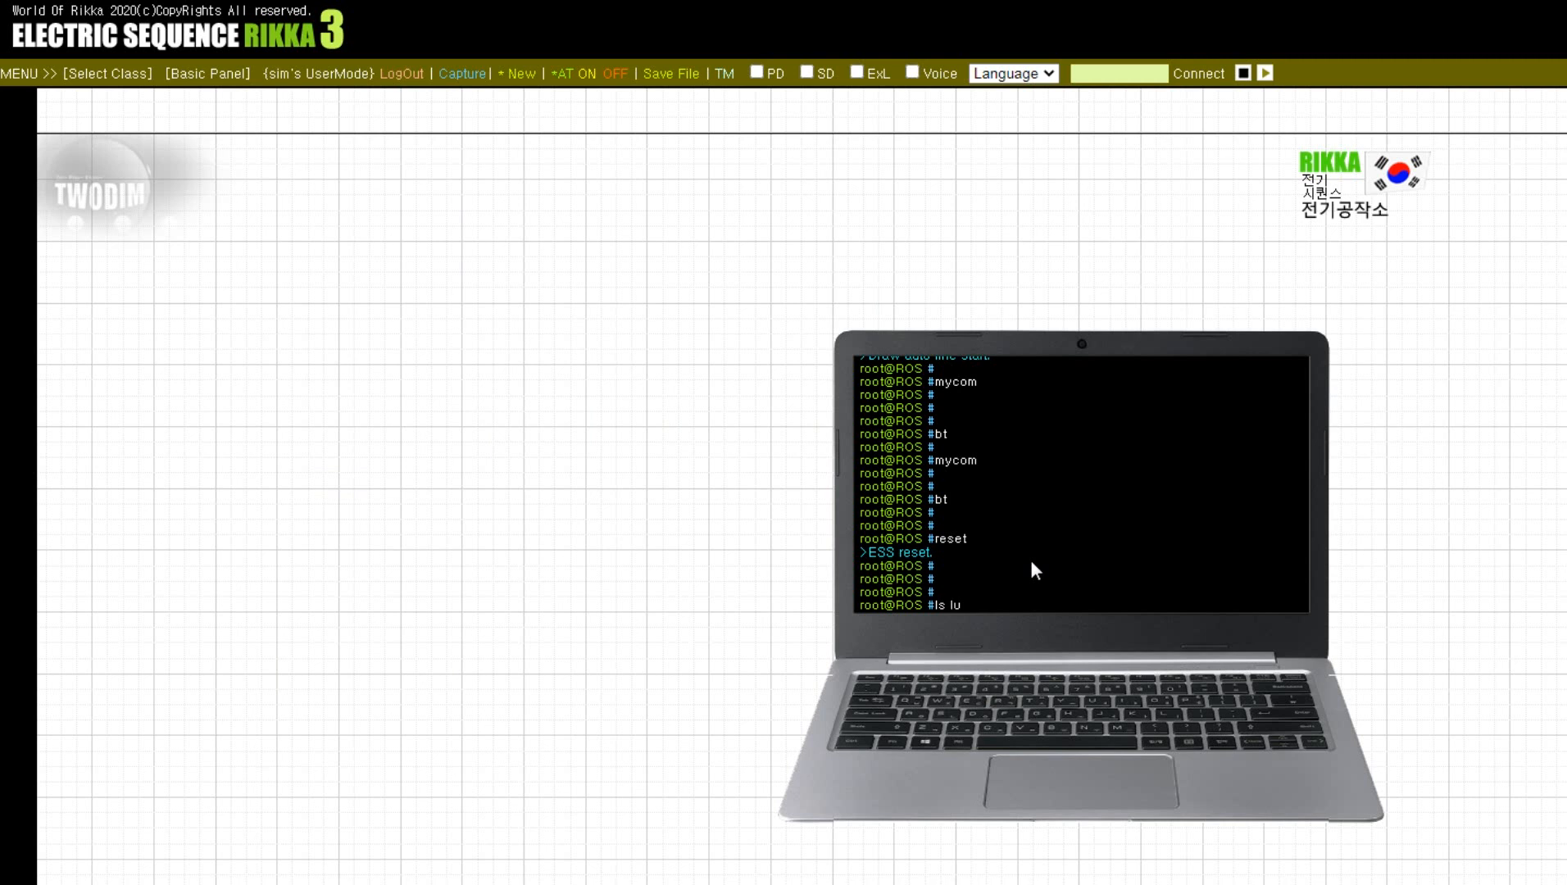
pyautogui.press('BackSpace')
pyautogui.write('ike ')
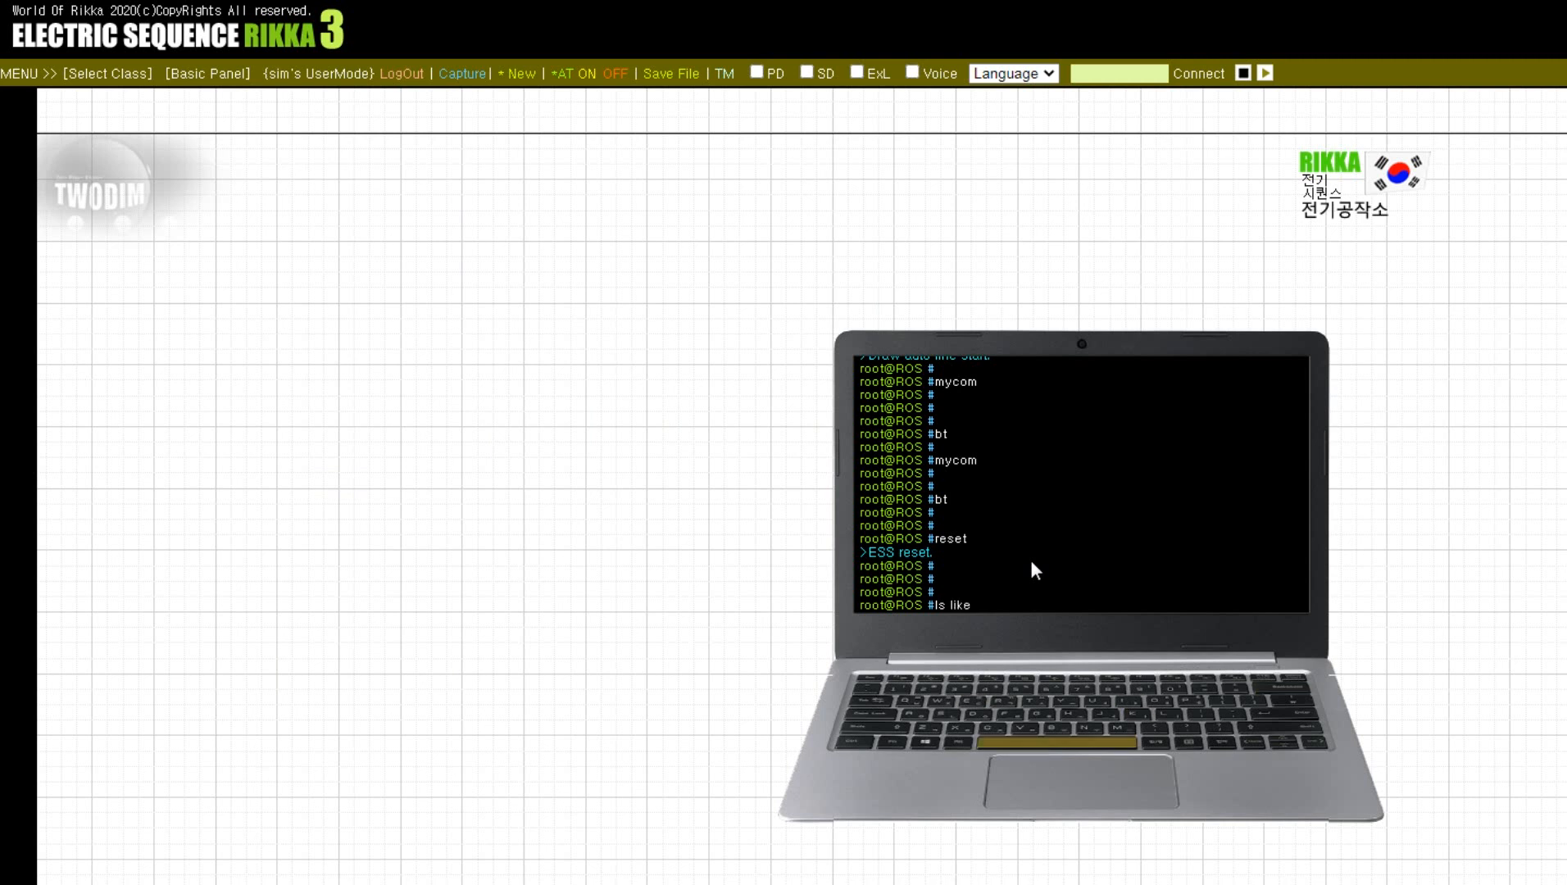
pyautogui.write('sapipe')
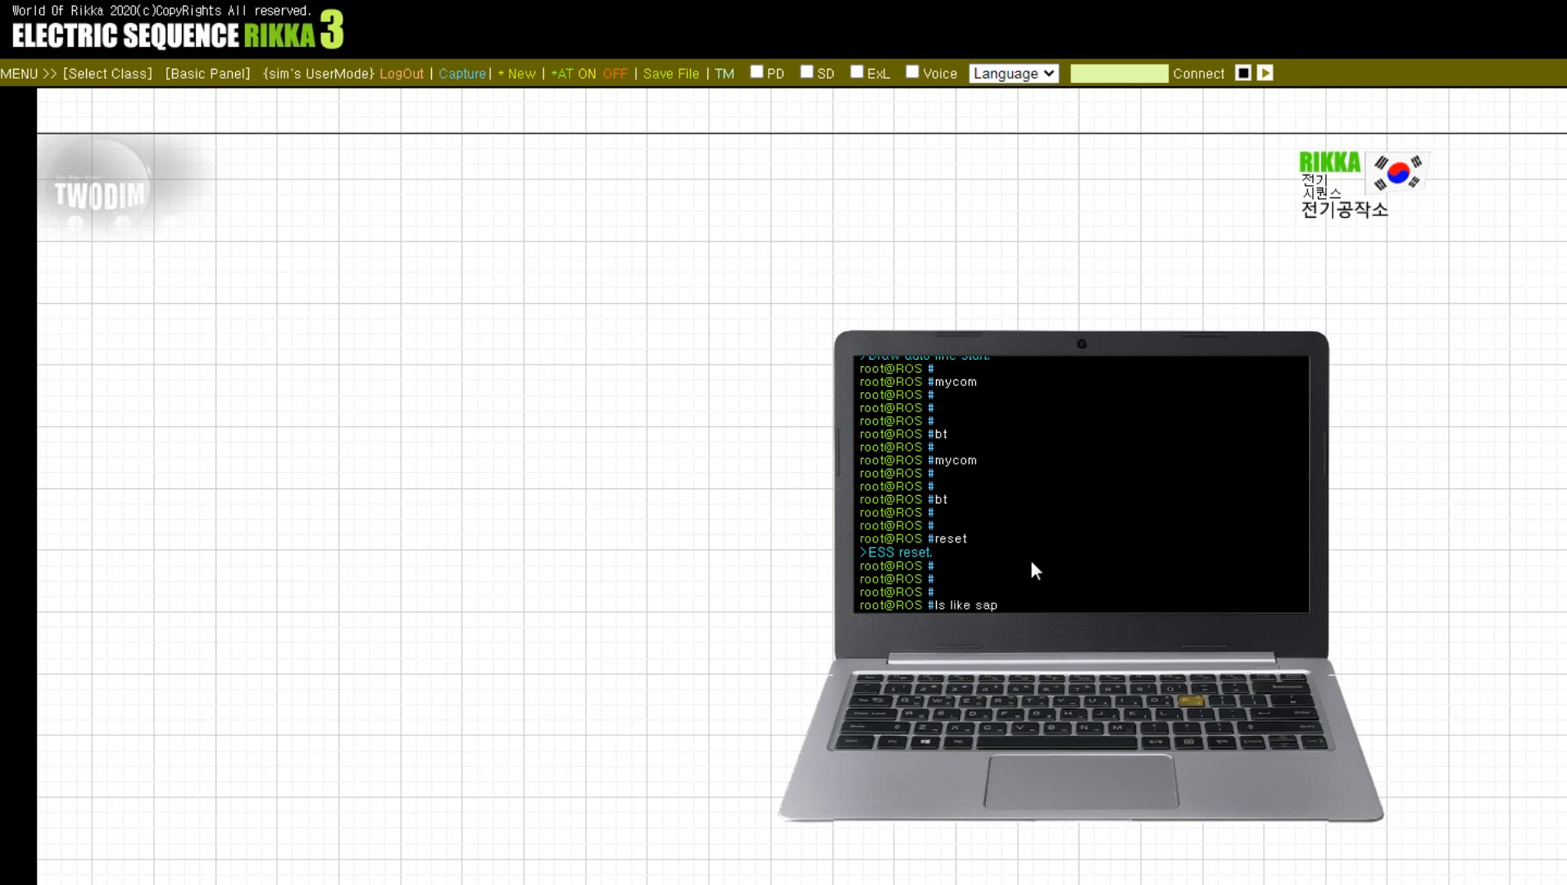
pyautogui.press('Return')
# Load the sequence content sapipe16 with the lc command and refresh the workspace with reload
pyautogui.write('lc sapipe16')
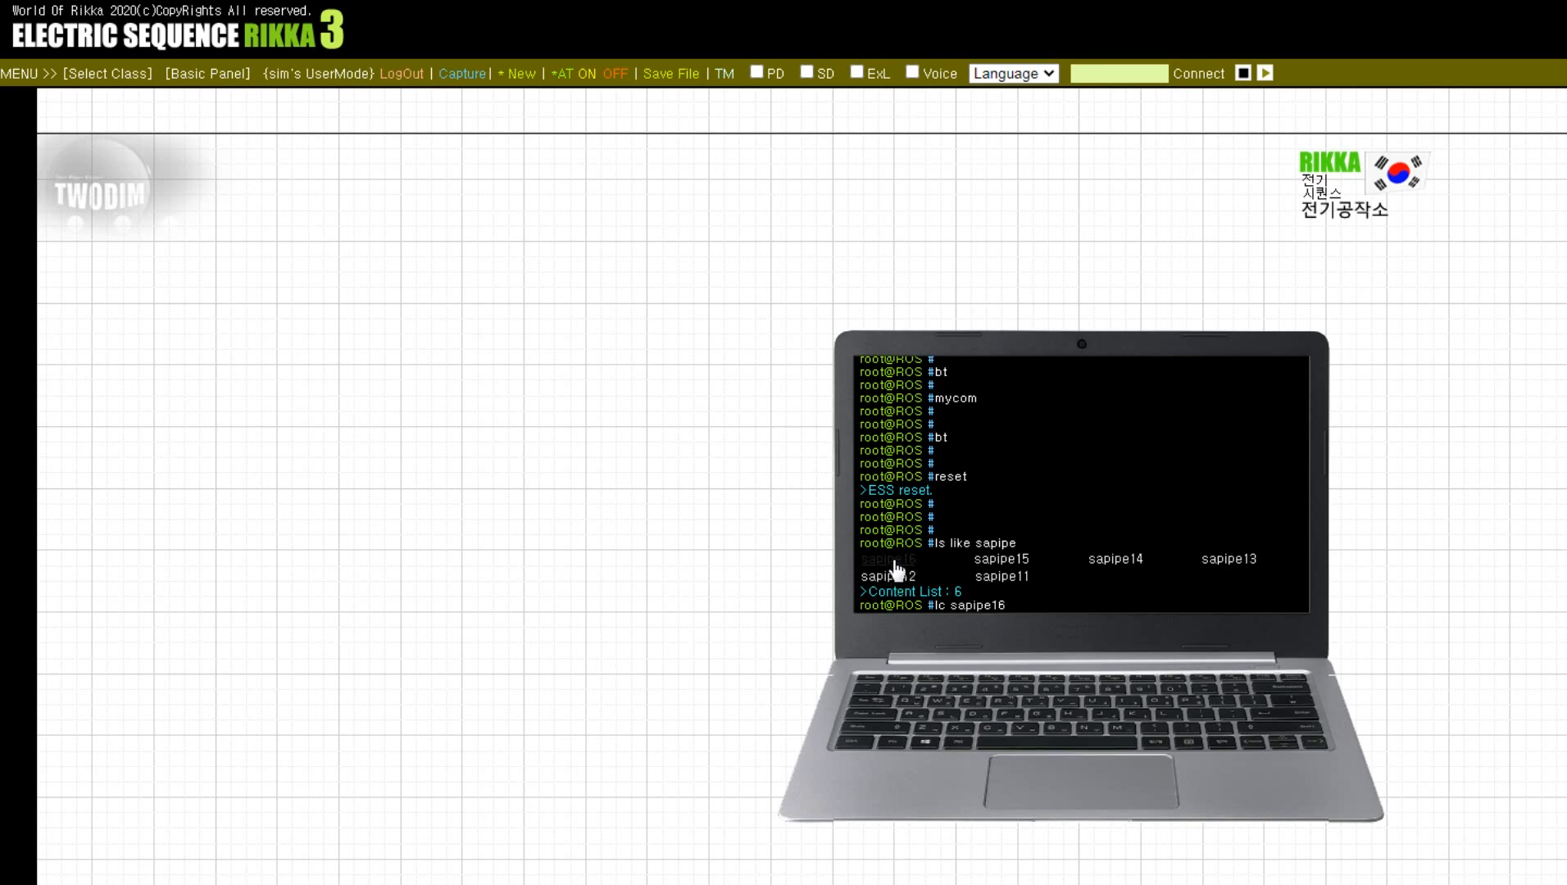
pyautogui.press('Return')
pyautogui.press('Return')
pyautogui.press('Return')
pyautogui.press('Return')
pyautogui.write('r')
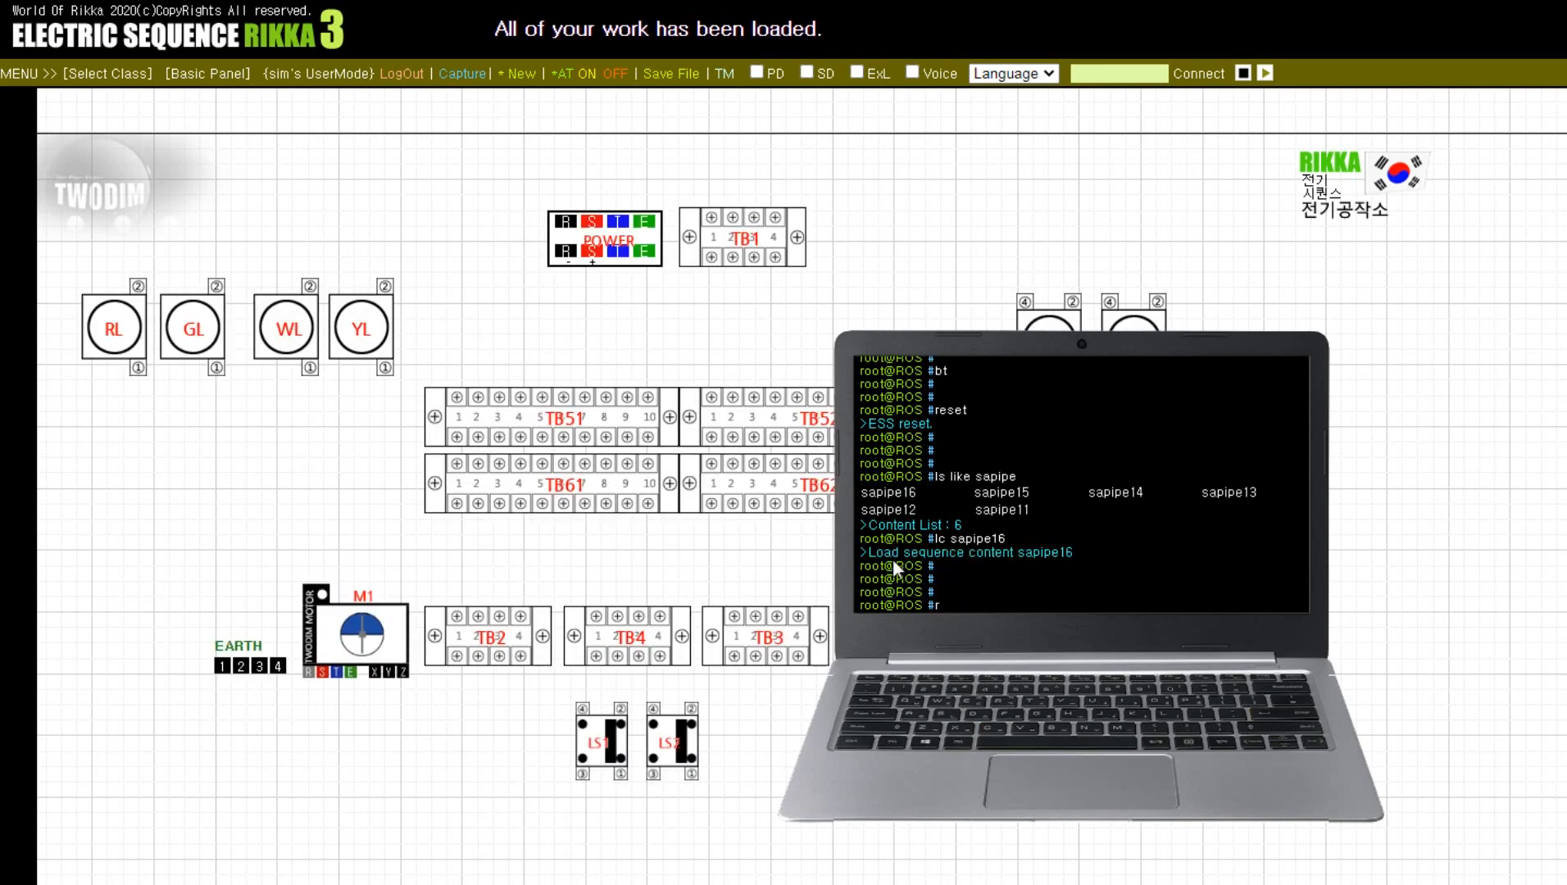
pyautogui.write('eload')
pyautogui.press('Return')
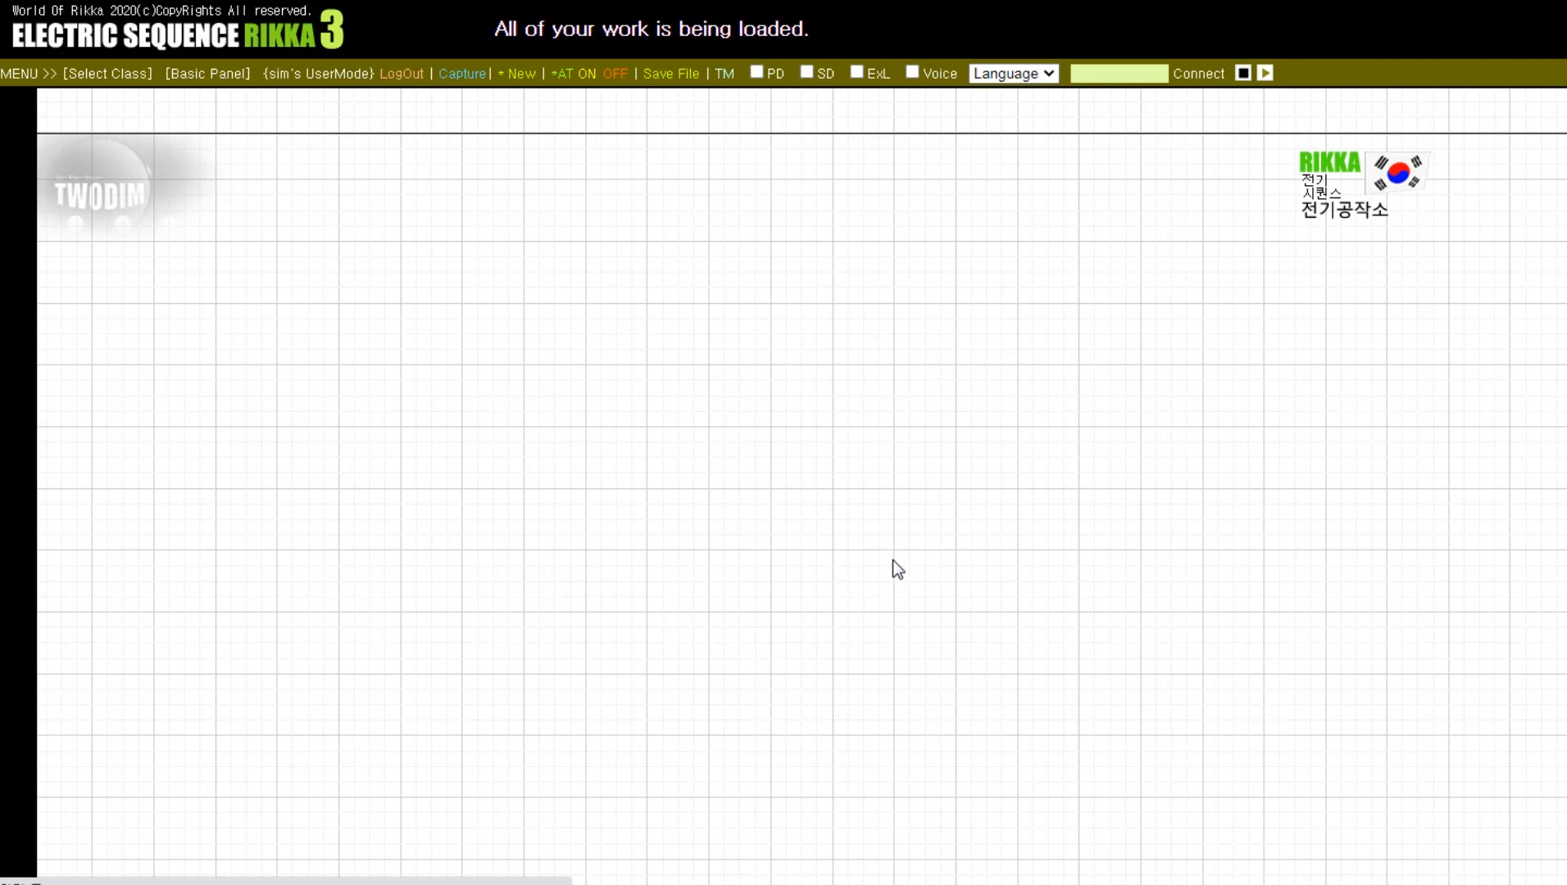
# Run dline, and wire the sapipe16 layout automatically with the commands ll auto and mauto
pyautogui.write('dline')
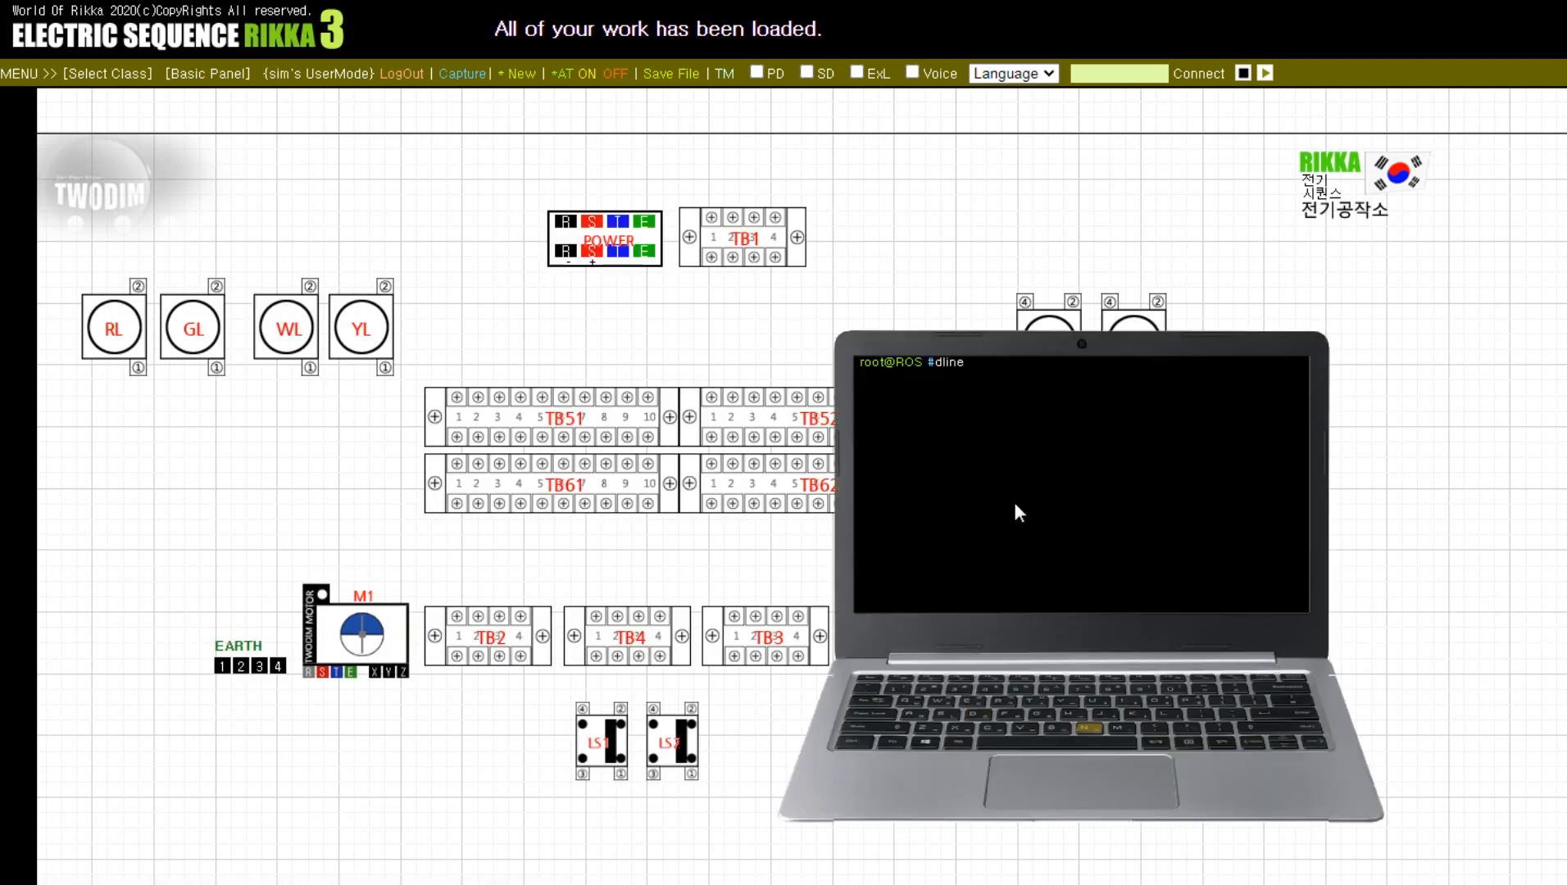
pyautogui.press('Return')
pyautogui.write('ll auto')
pyautogui.press('Return')
pyautogui.write('mauto')
pyautogui.press('Return')
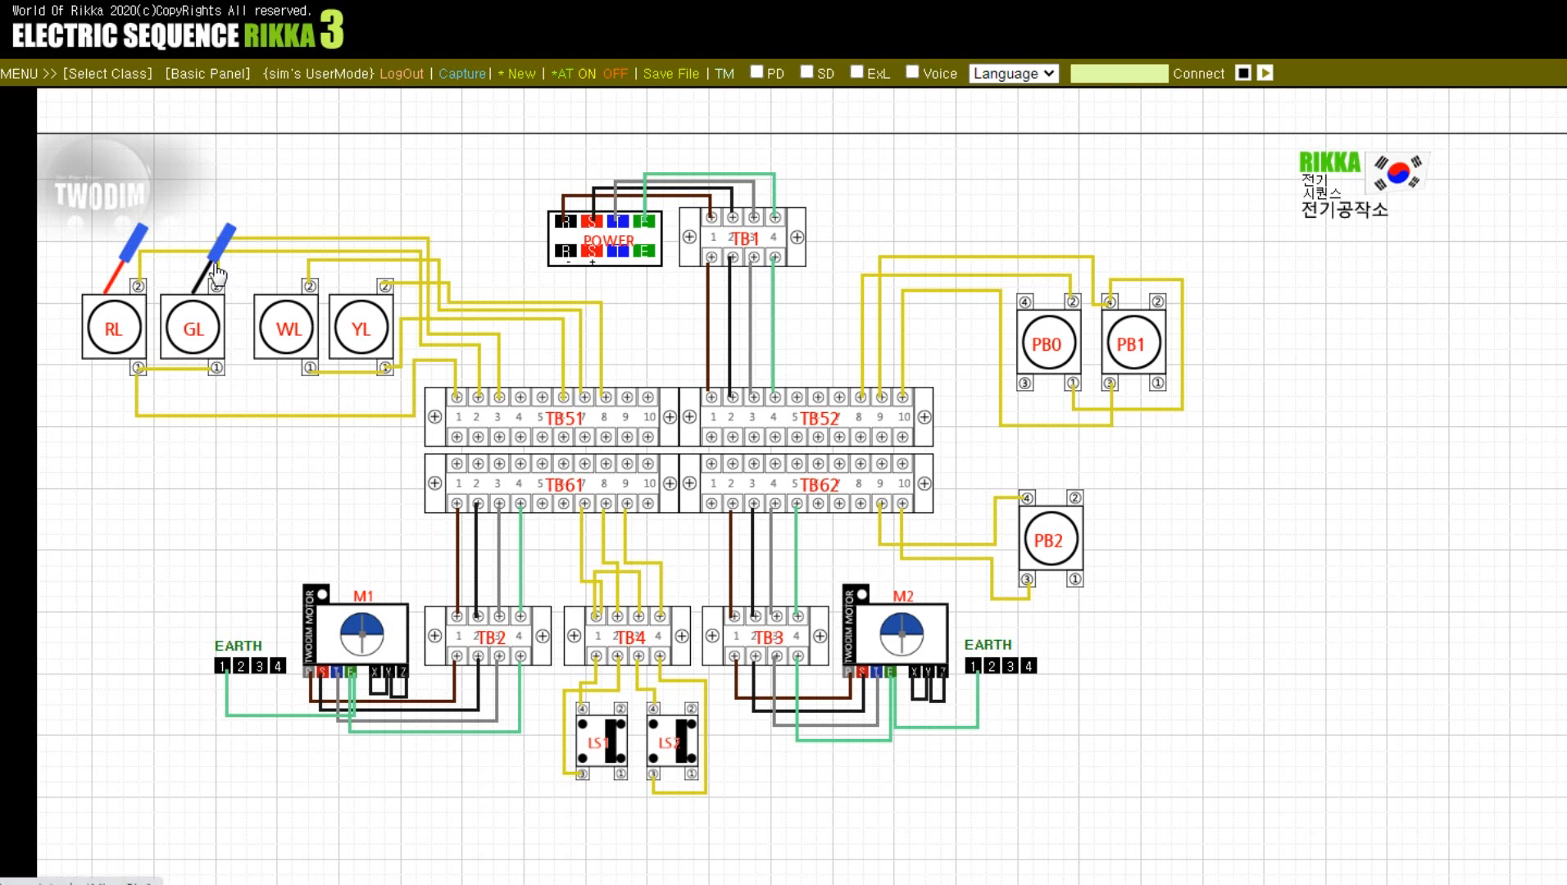
# Probe RL lamp terminal 2 against TB51 terminals 1 and 3
pyautogui.moveTo(217, 273); pyautogui.dragTo(456, 403)
pyautogui.moveTo(105, 293); pyautogui.dragTo(138, 285)
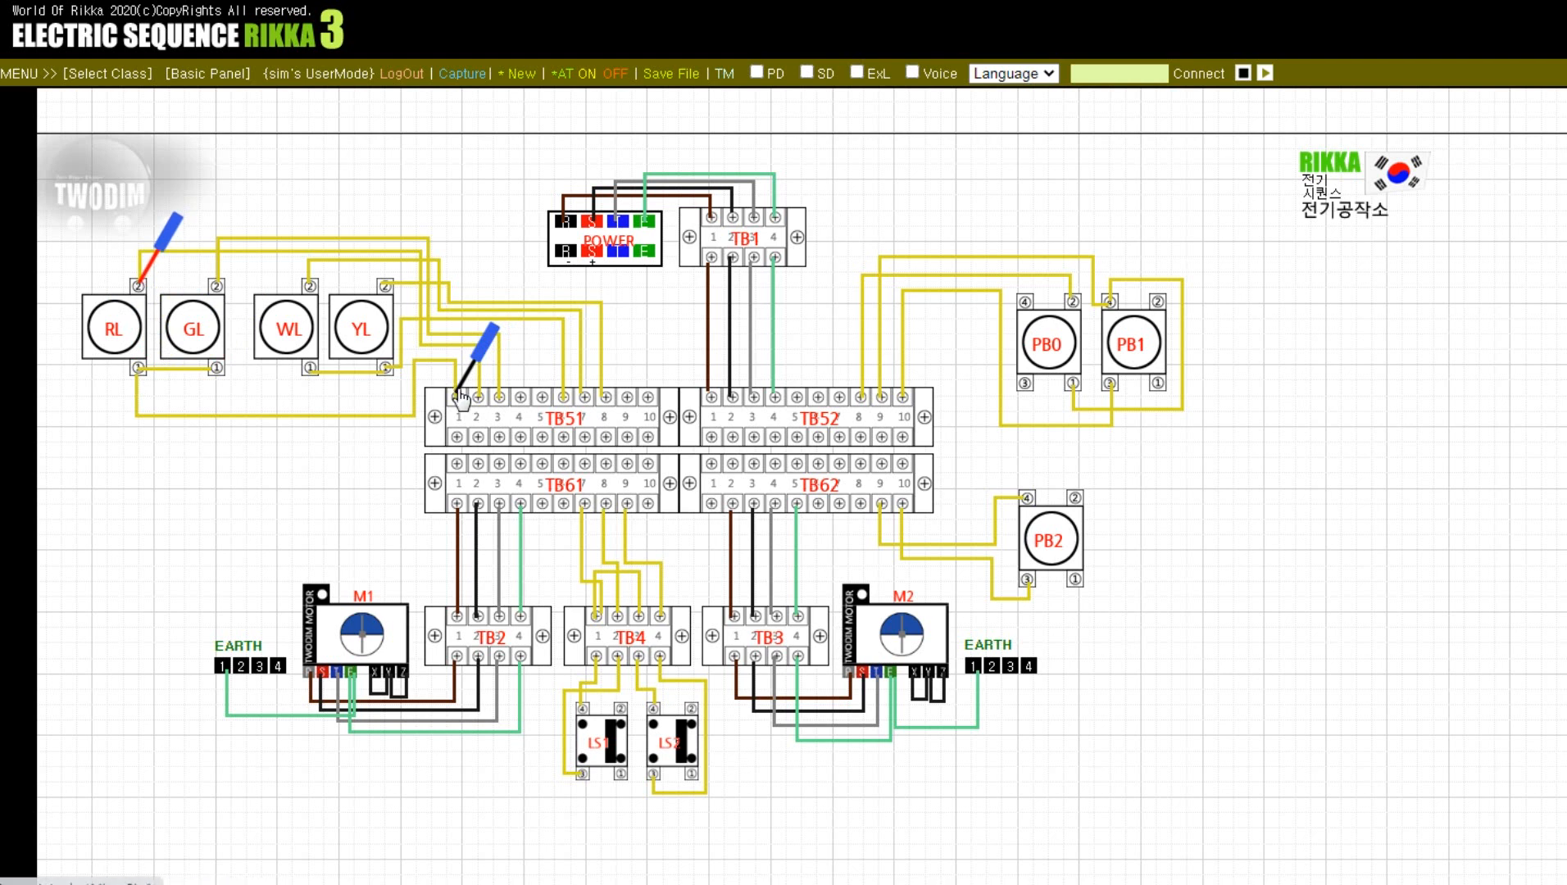
pyautogui.moveTo(457, 398); pyautogui.dragTo(502, 407)
# Probe WL lamp terminal 1 and YL lamp terminal 2 against TB51 terminals 6 and 7
pyautogui.moveTo(141, 284); pyautogui.dragTo(313, 377)
pyautogui.moveTo(525, 434)
pyautogui.mouseDown()
pyautogui.moveTo(590, 409)
pyautogui.moveTo(537, 418)
pyautogui.mouseUp()
pyautogui.moveTo(562, 407)
pyautogui.mouseDown()
pyautogui.moveTo(393, 385)
pyautogui.moveTo(396, 371)
pyautogui.moveTo(590, 412)
pyautogui.mouseUp()
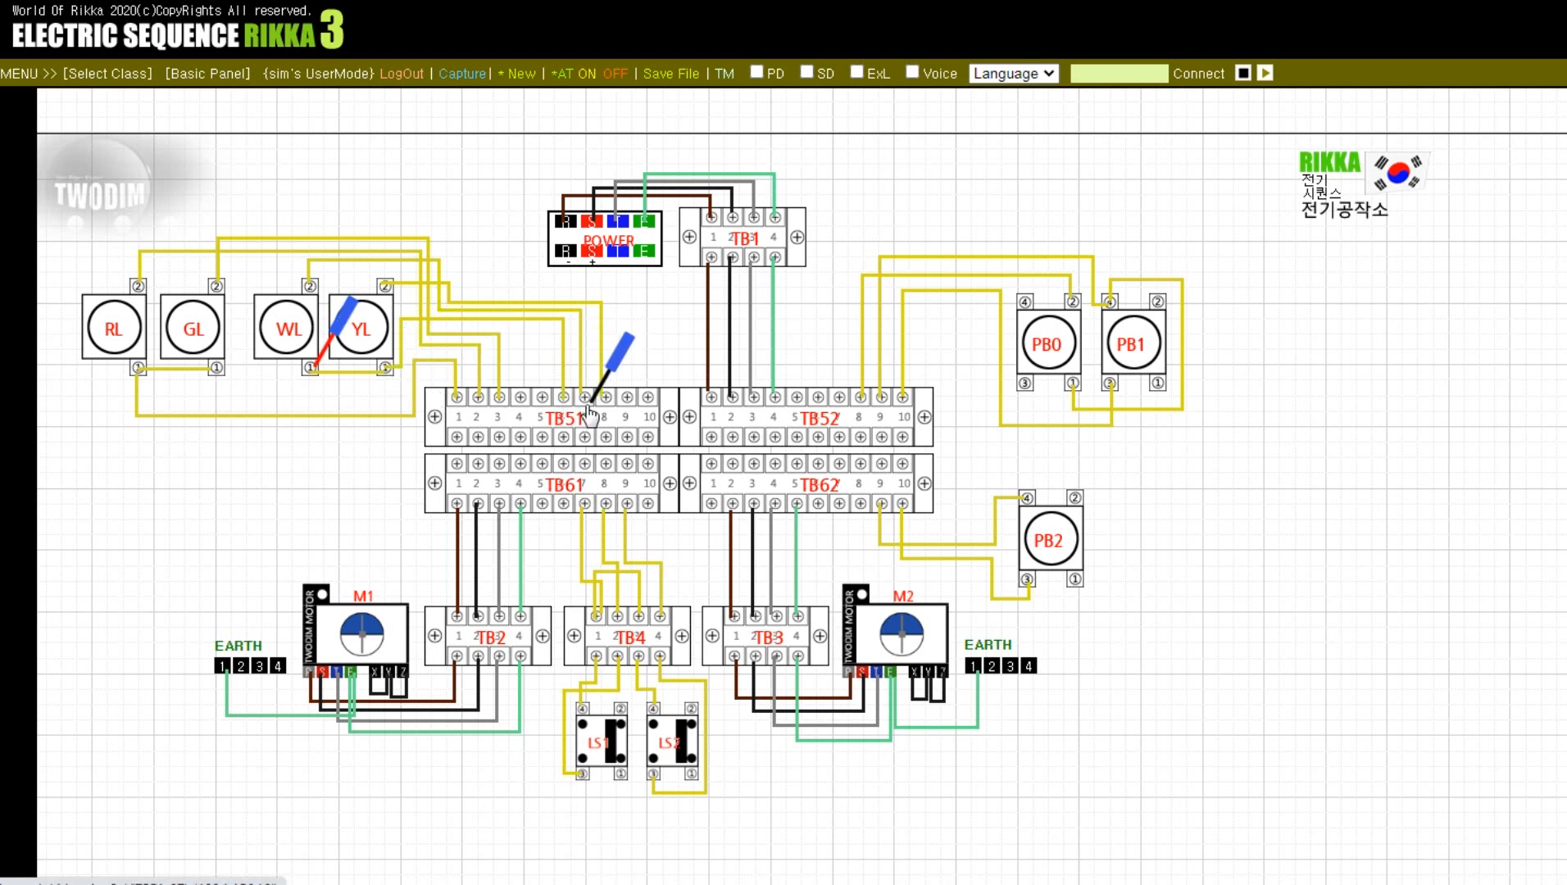
pyautogui.moveTo(385, 354); pyautogui.dragTo(386, 286)
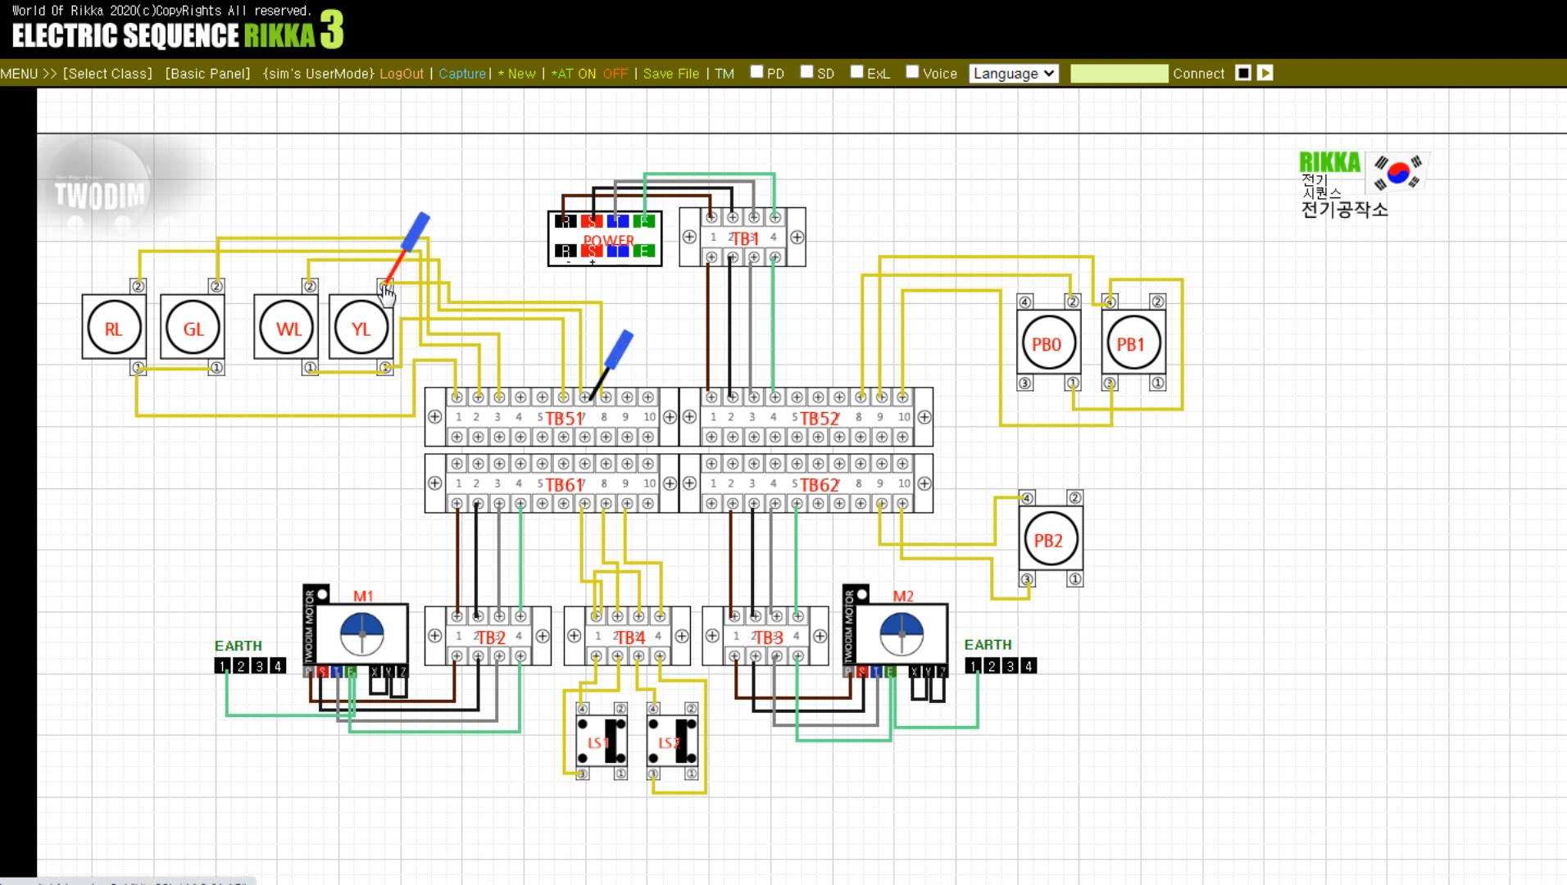
# Test the power wiring by probing TB52 terminals 1 and 3 and TB1 terminals 2 and 4
pyautogui.moveTo(598, 397); pyautogui.dragTo(731, 422)
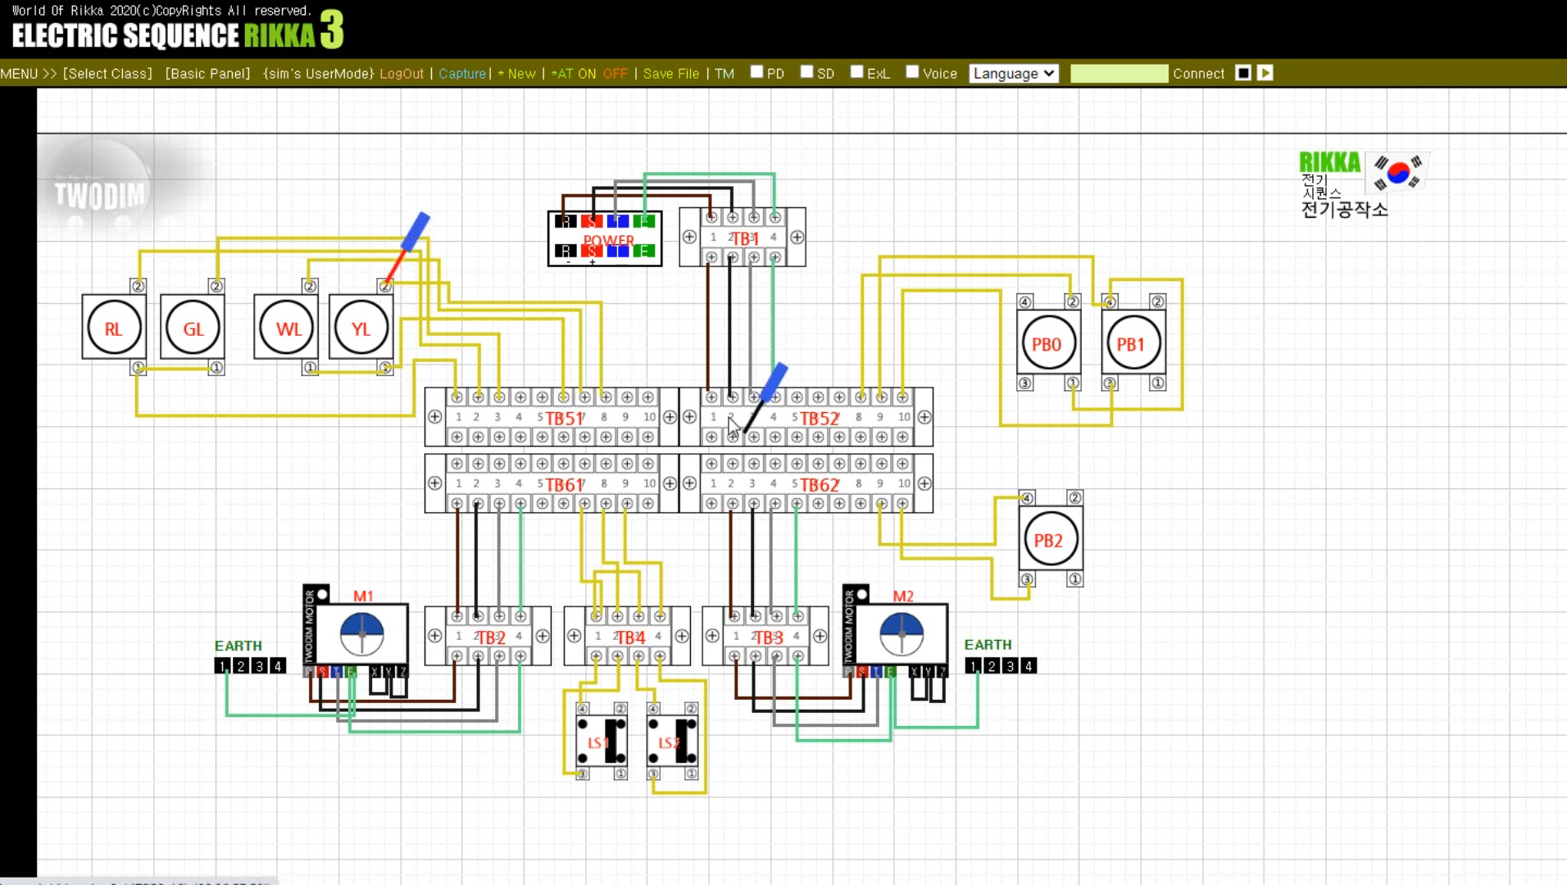
pyautogui.moveTo(386, 287); pyautogui.dragTo(738, 260)
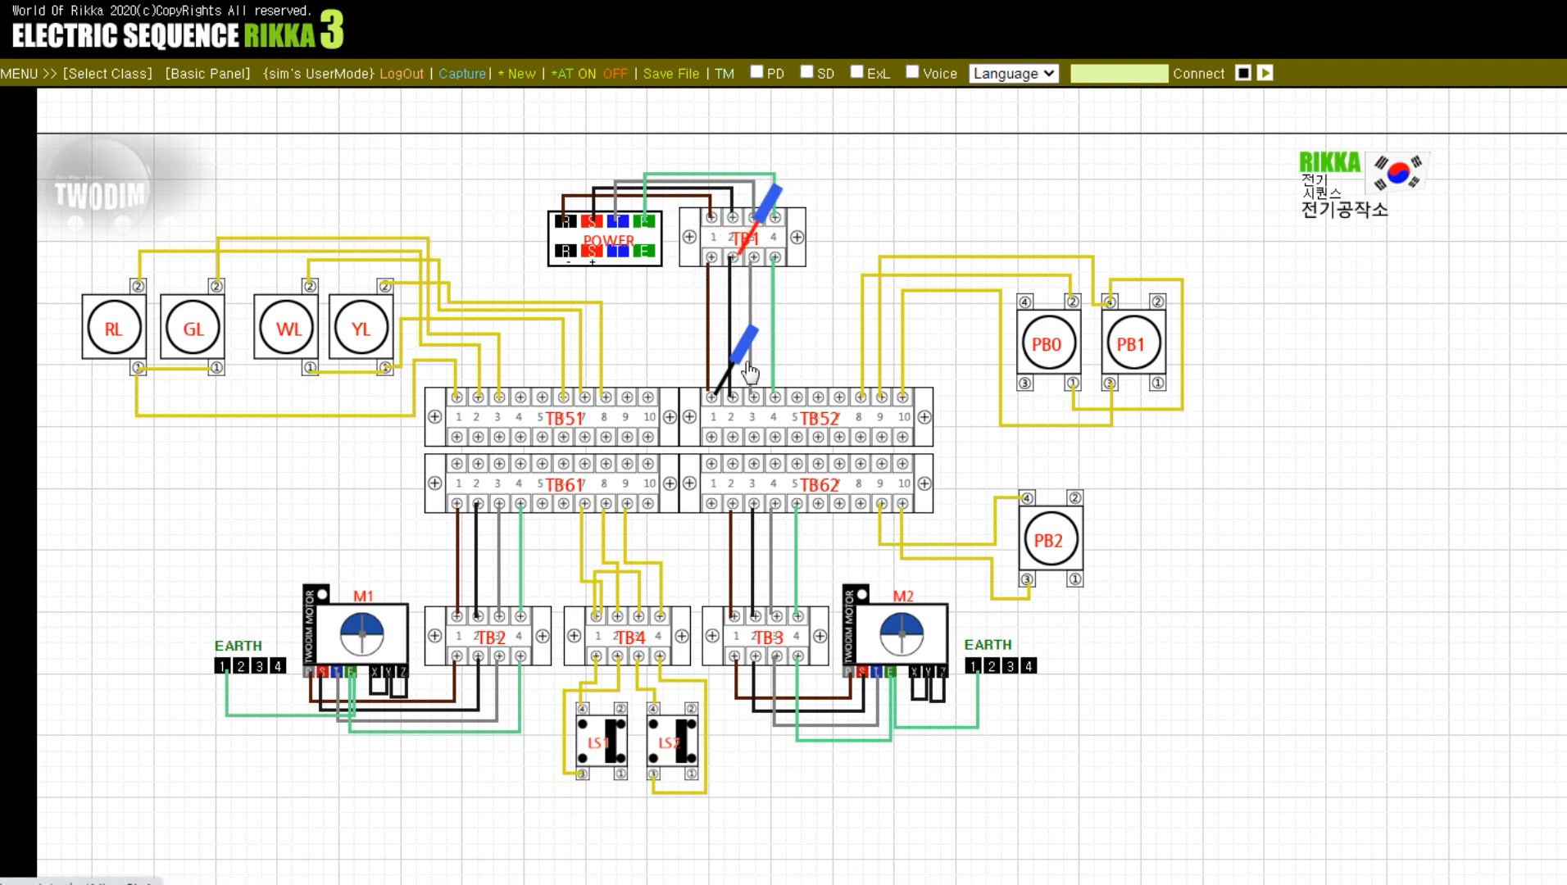
pyautogui.moveTo(746, 377); pyautogui.dragTo(758, 369)
pyautogui.moveTo(752, 248); pyautogui.dragTo(773, 268)
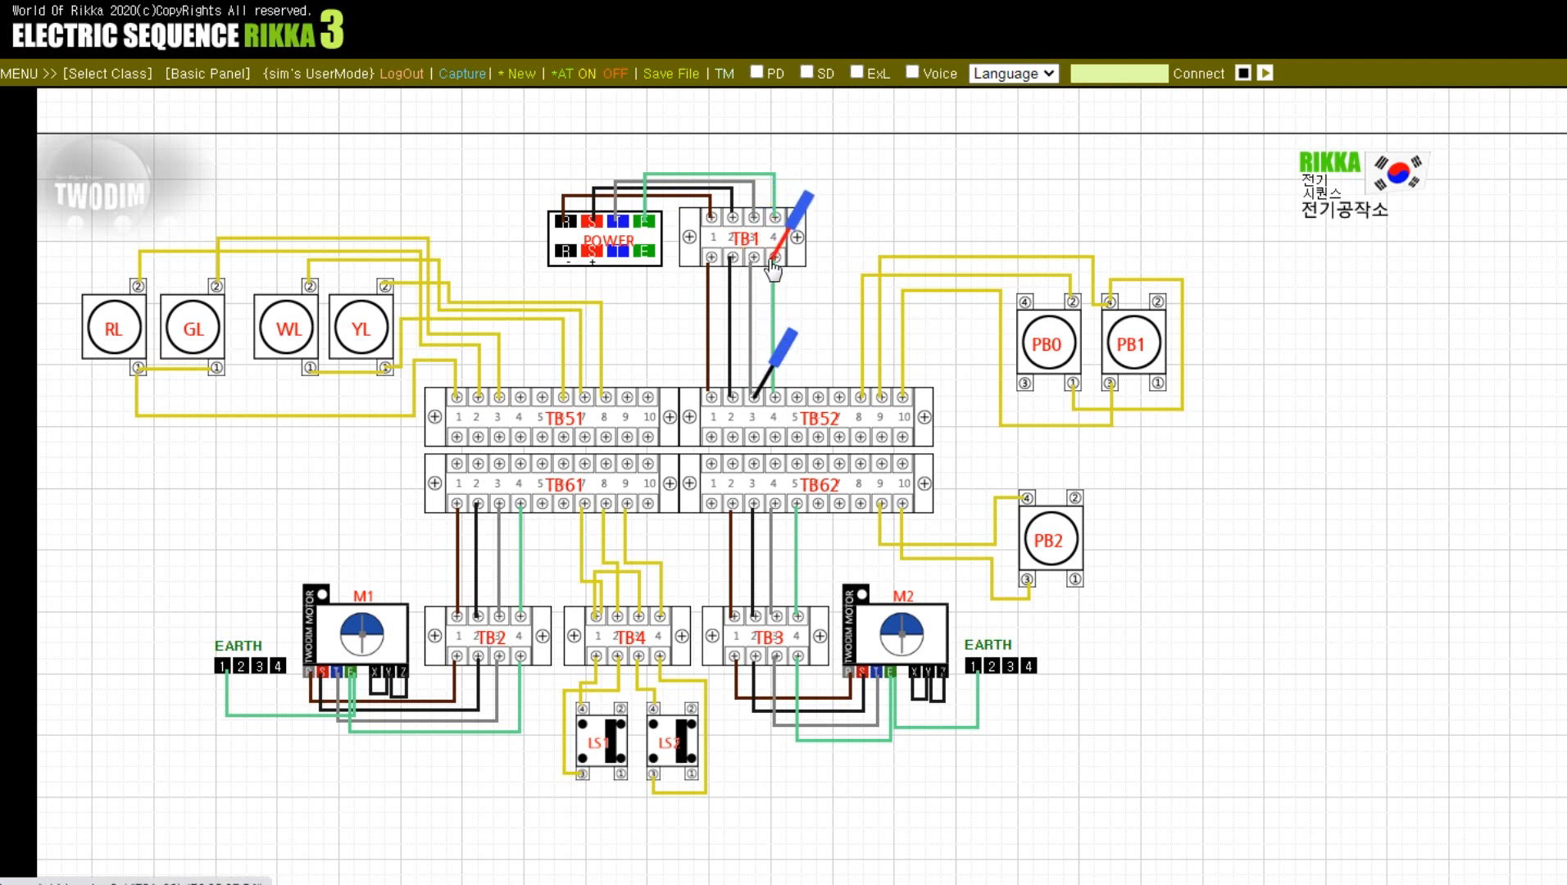
# Test the push-button wiring by probing TB52 terminals 8 and 9, PB0 terminal 1 and PB1 terminal 3
pyautogui.moveTo(755, 412); pyautogui.dragTo(859, 410)
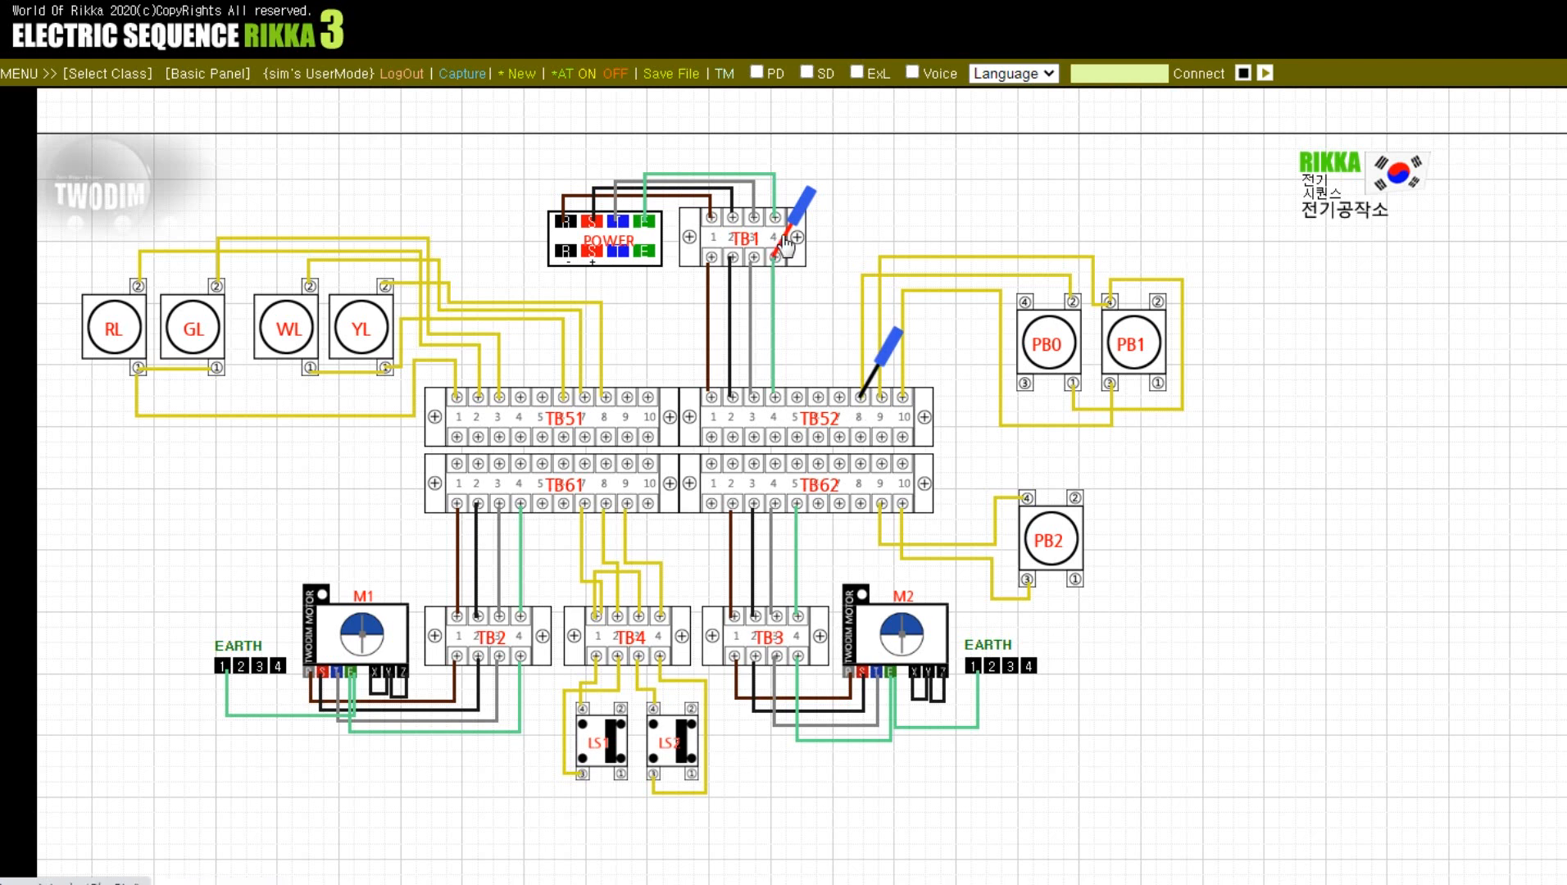
pyautogui.moveTo(774, 260); pyautogui.dragTo(1073, 384)
pyautogui.moveTo(862, 394); pyautogui.dragTo(882, 401)
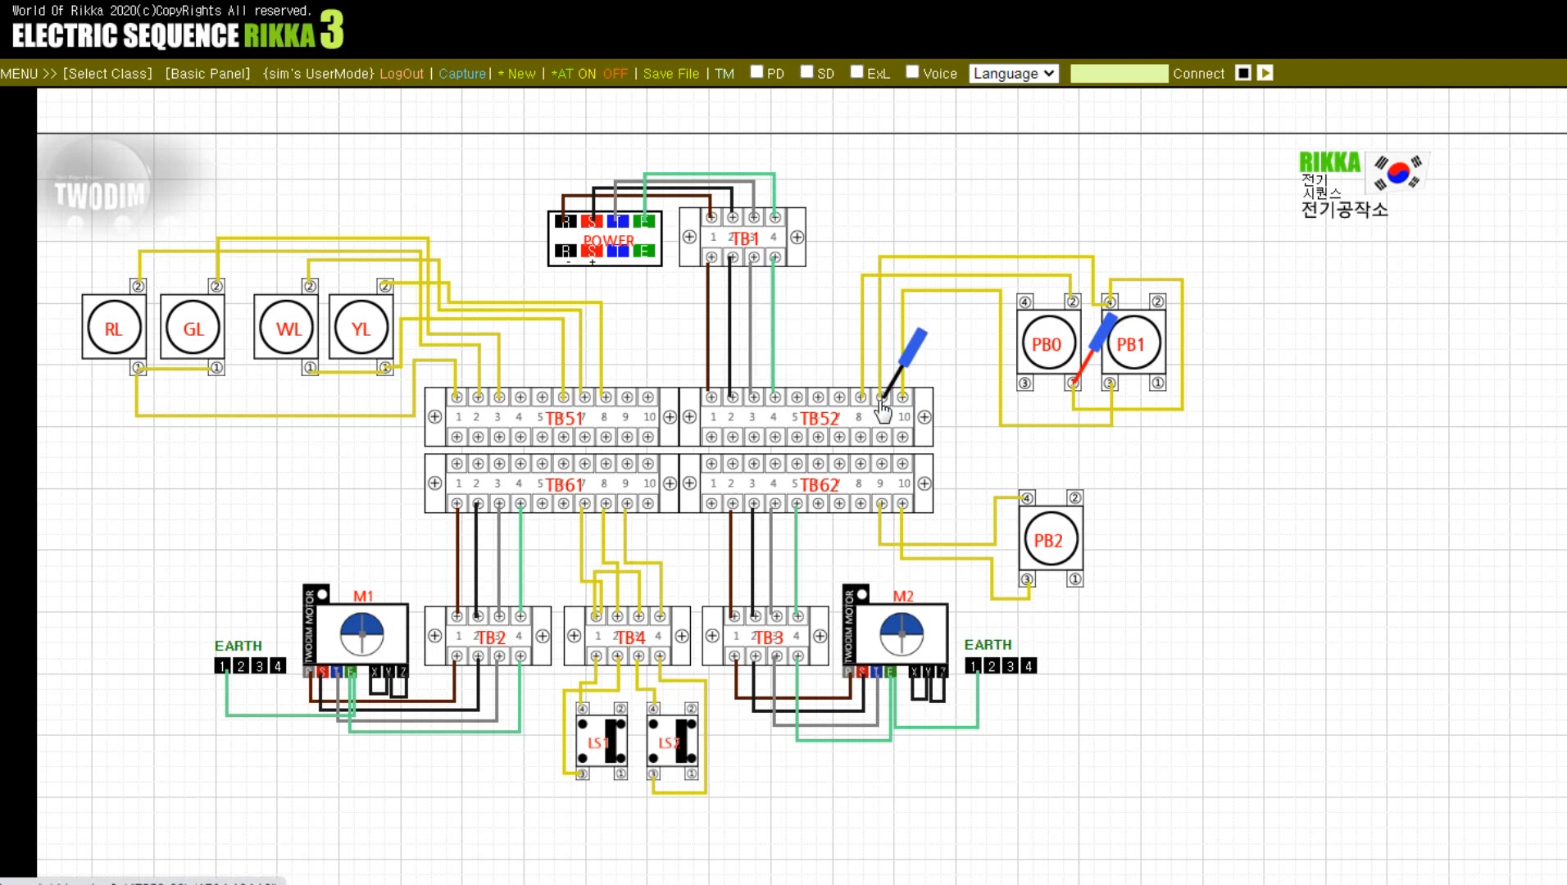
pyautogui.moveTo(1098, 358); pyautogui.dragTo(1112, 394)
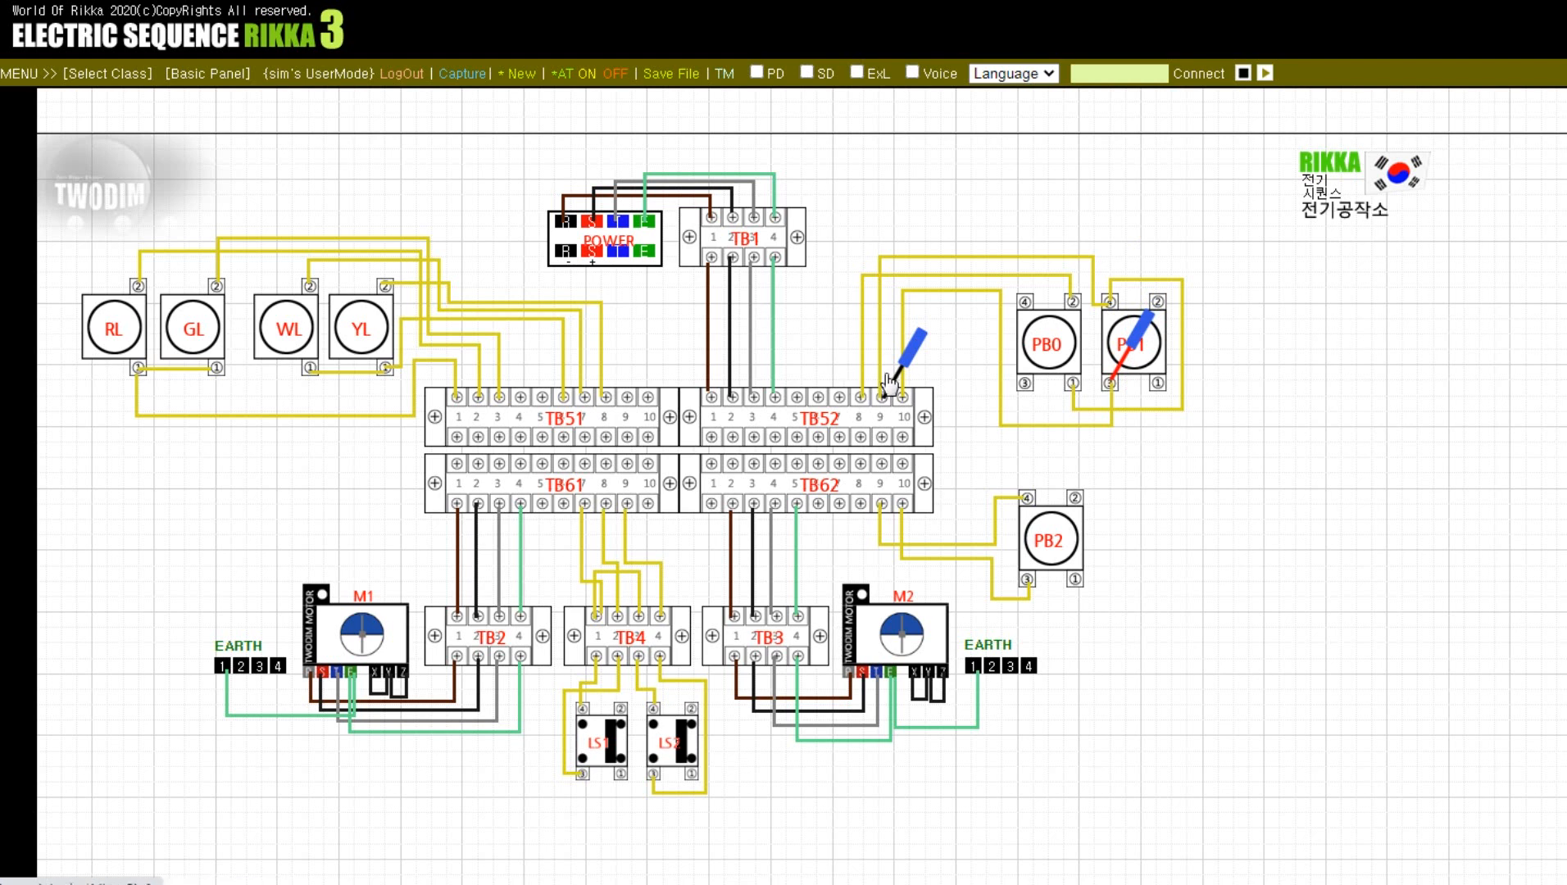
# Test the M1 motor feed by probing TB61 terminals 1 and 3 and TB2 terminals 2 and 4
pyautogui.moveTo(887, 384); pyautogui.dragTo(479, 492)
pyautogui.moveTo(1116, 372); pyautogui.dragTo(479, 618)
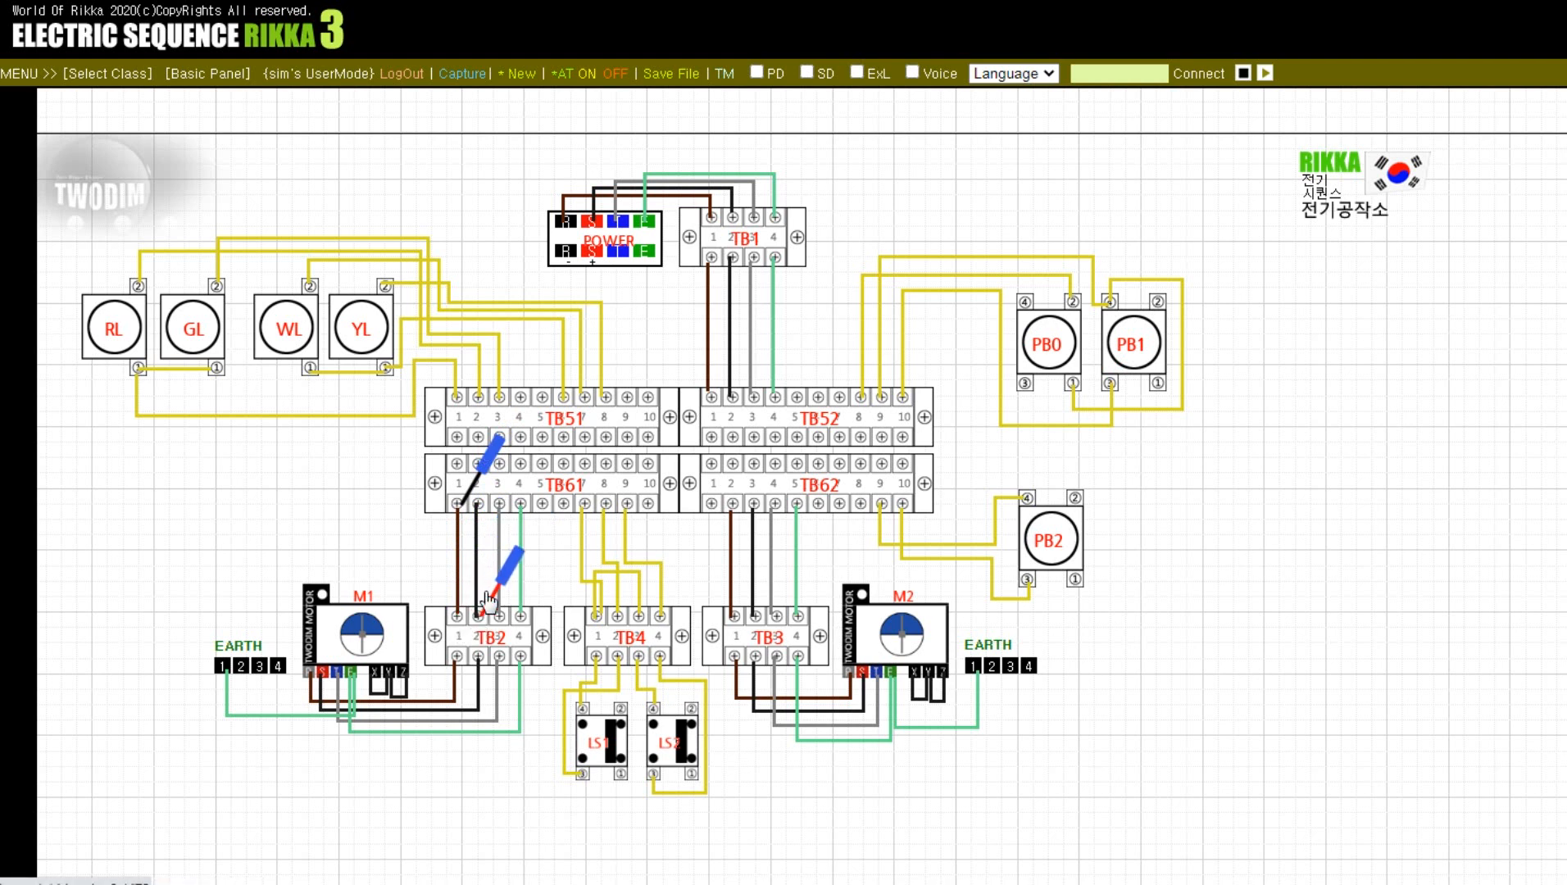
pyautogui.moveTo(459, 502); pyautogui.dragTo(500, 508)
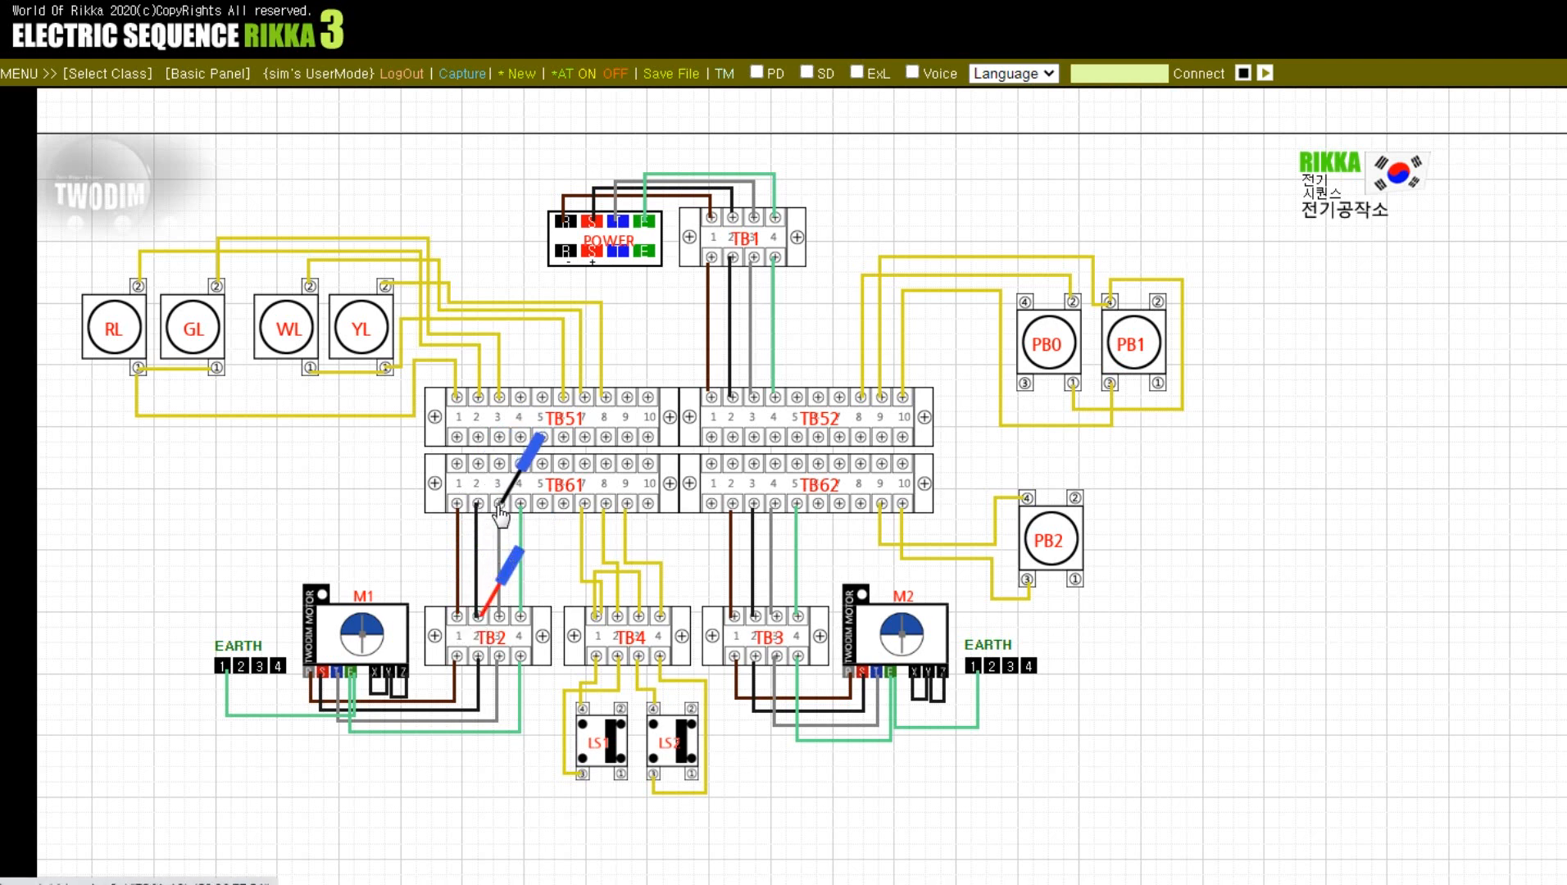
pyautogui.moveTo(479, 619); pyautogui.dragTo(521, 619)
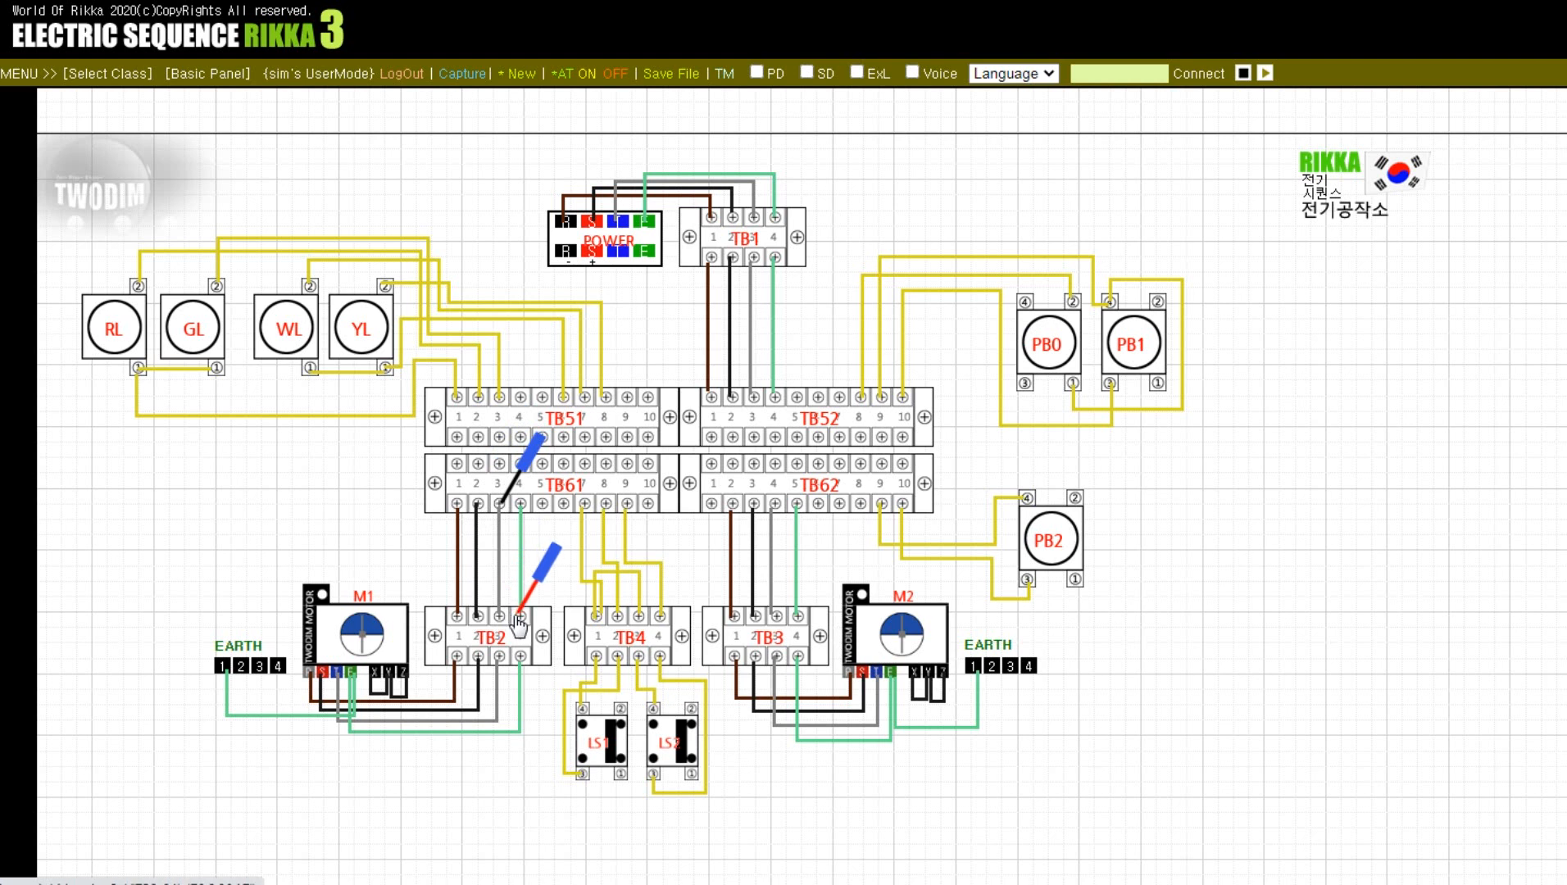
# Test the limit-switch feed by probing TB61 terminals 7 and 9 and TB4 terminals 2 and 1
pyautogui.moveTo(504, 504); pyautogui.dragTo(584, 506)
pyautogui.moveTo(531, 614); pyautogui.dragTo(617, 612)
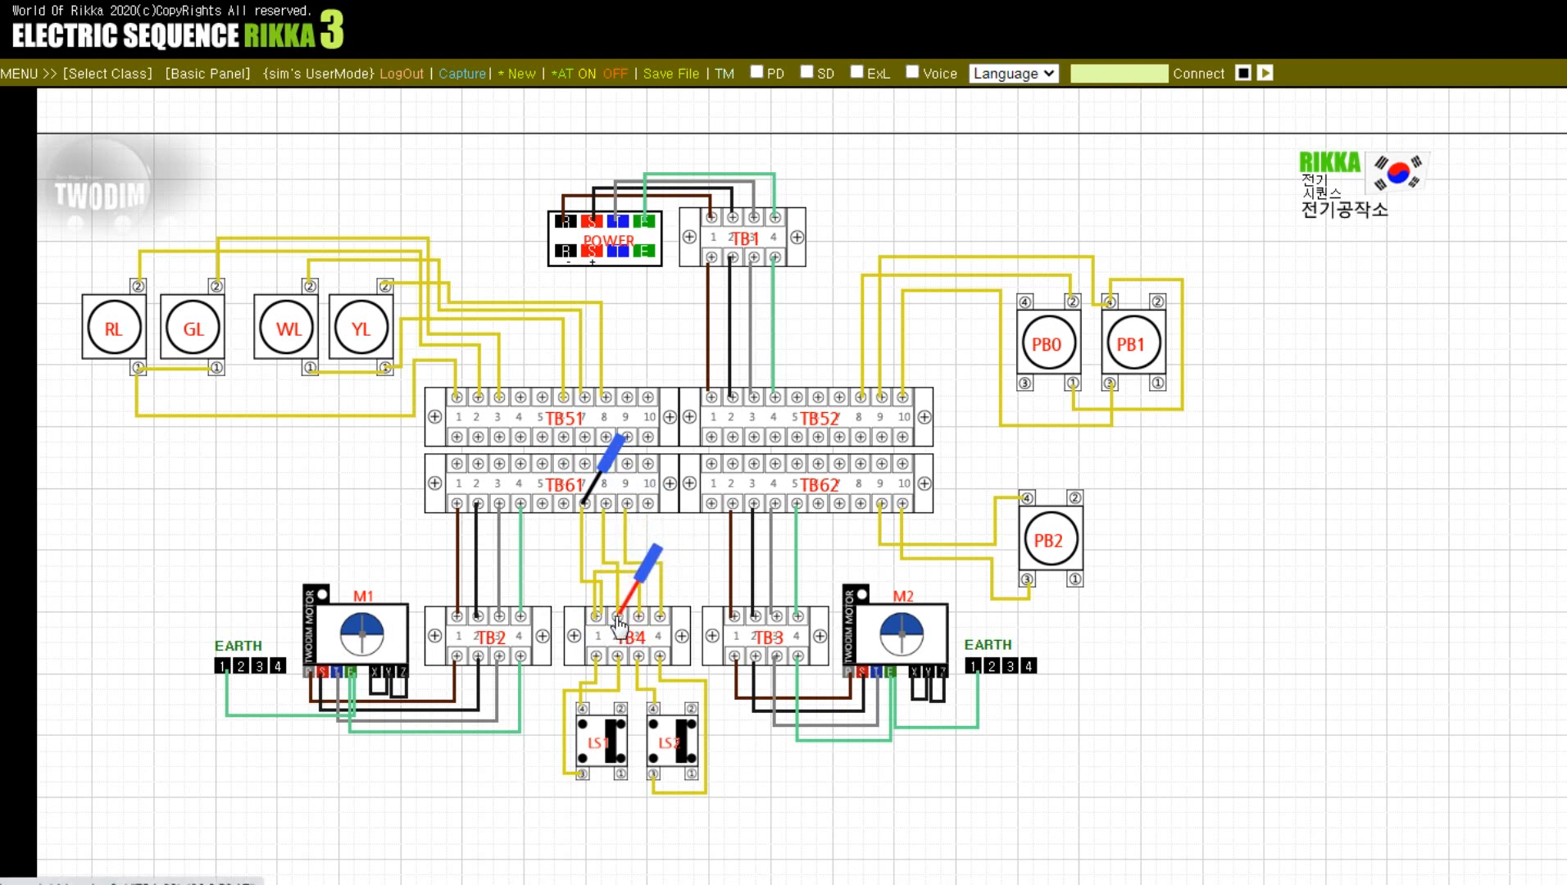
pyautogui.moveTo(600, 498); pyautogui.dragTo(629, 500)
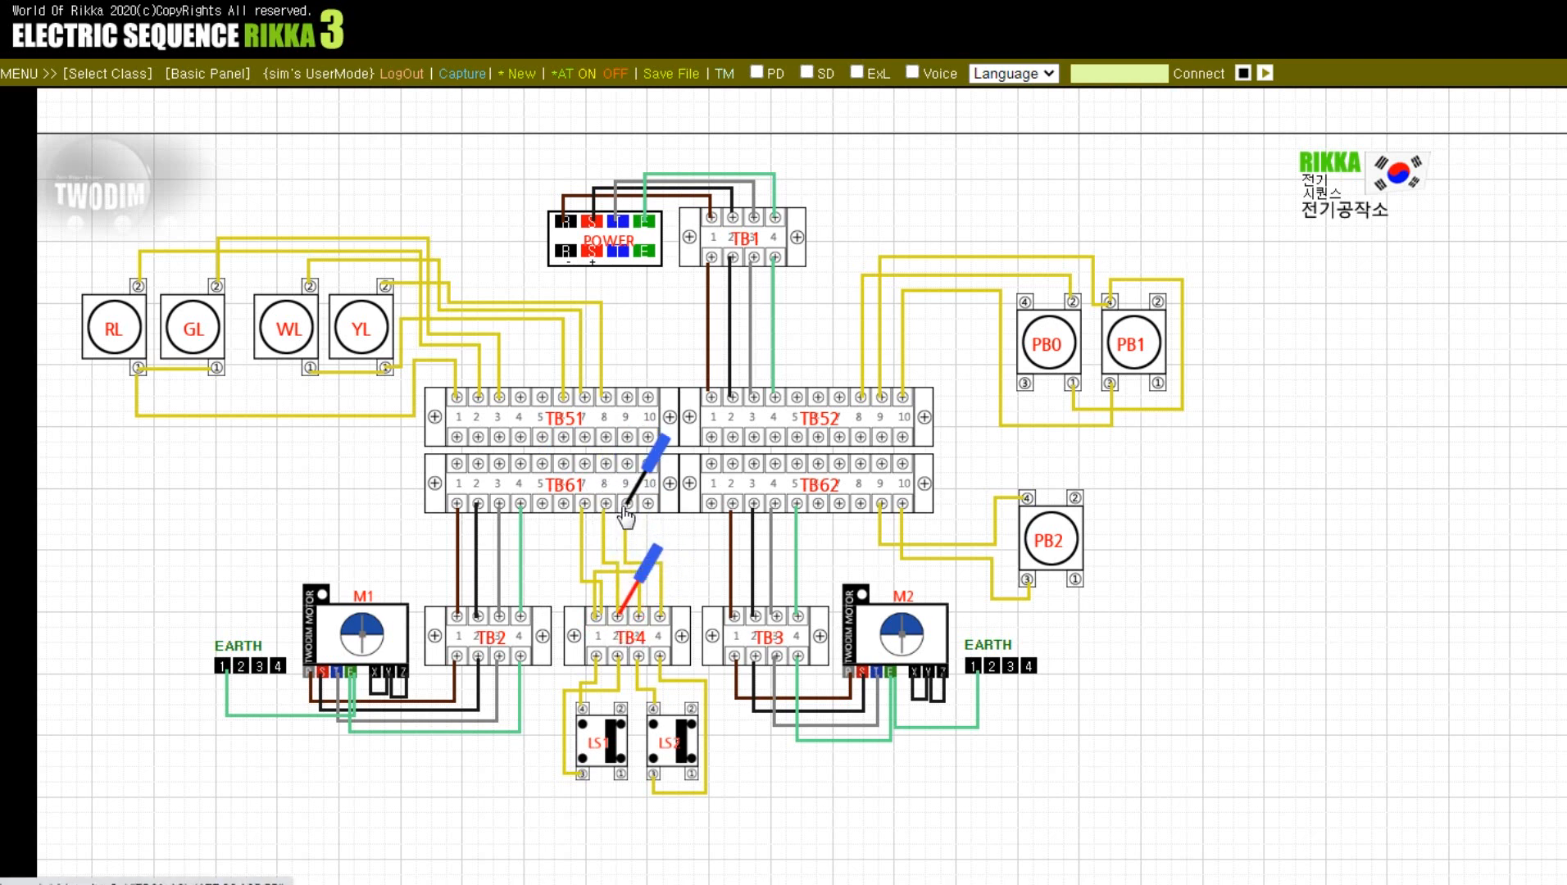
pyautogui.moveTo(630, 608); pyautogui.dragTo(593, 668)
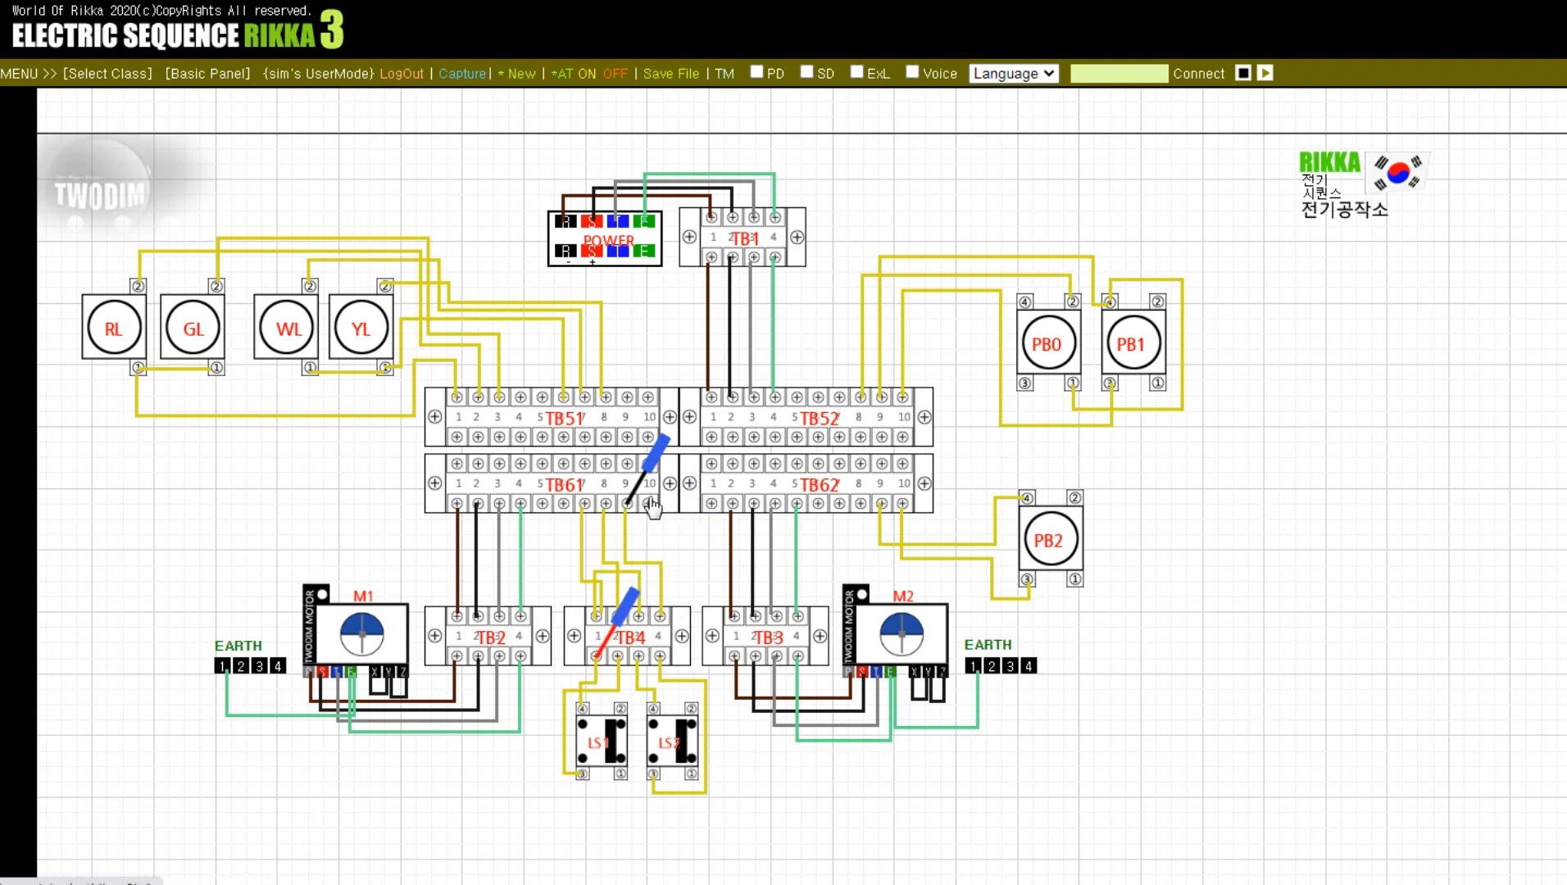
# Test the limit-switch wiring by probing TB4 terminal 3 and terminal 3 of both LS1 and LS2
pyautogui.moveTo(627, 502); pyautogui.dragTo(608, 749)
pyautogui.moveTo(630, 647); pyautogui.dragTo(647, 668)
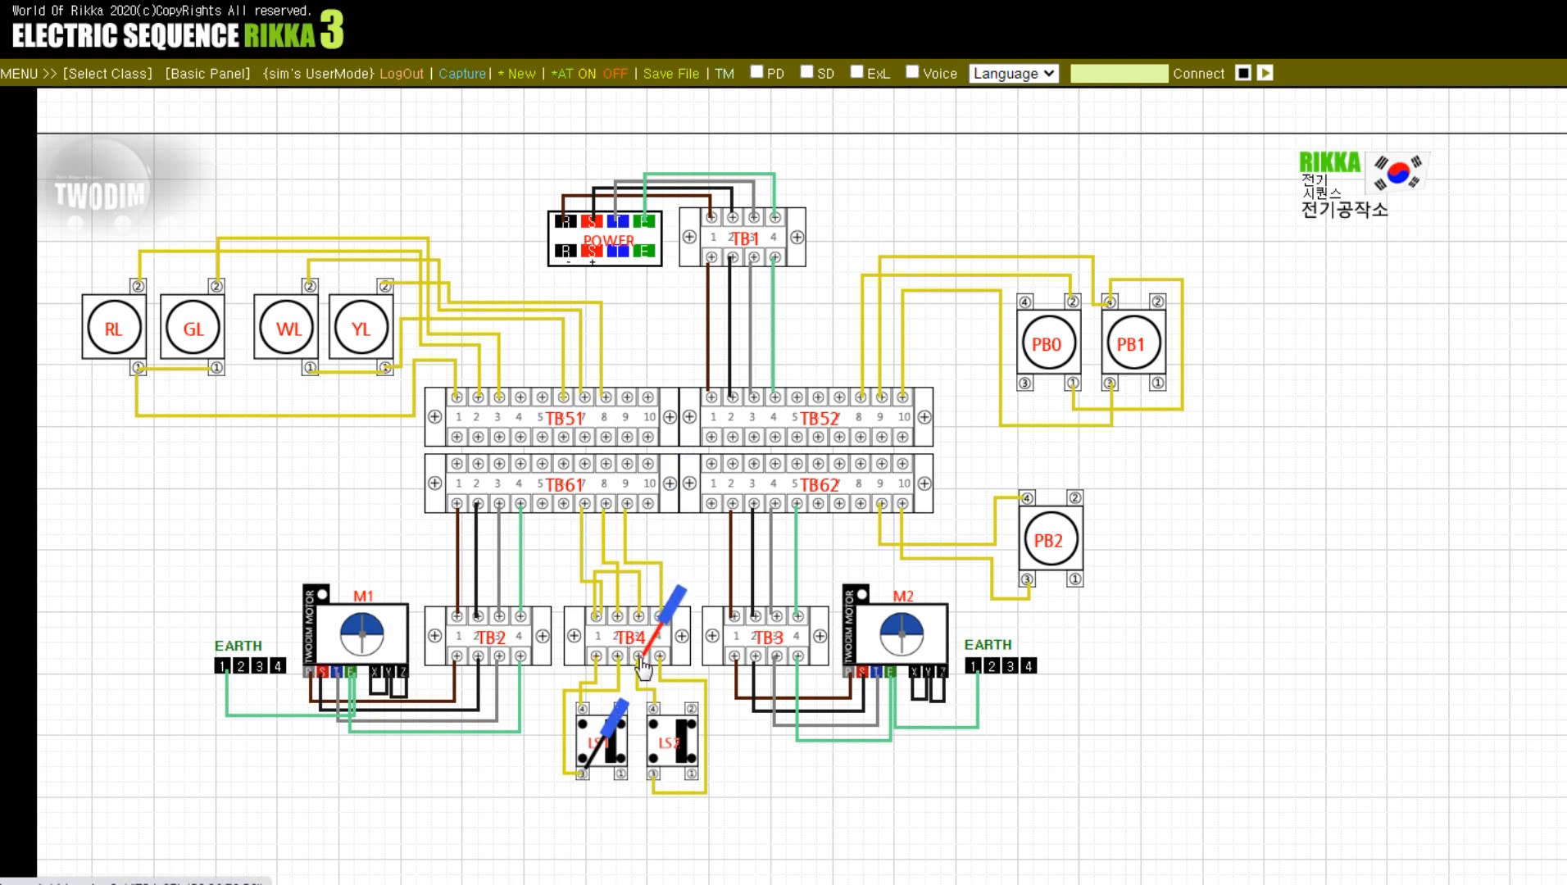
pyautogui.moveTo(583, 772); pyautogui.dragTo(655, 782)
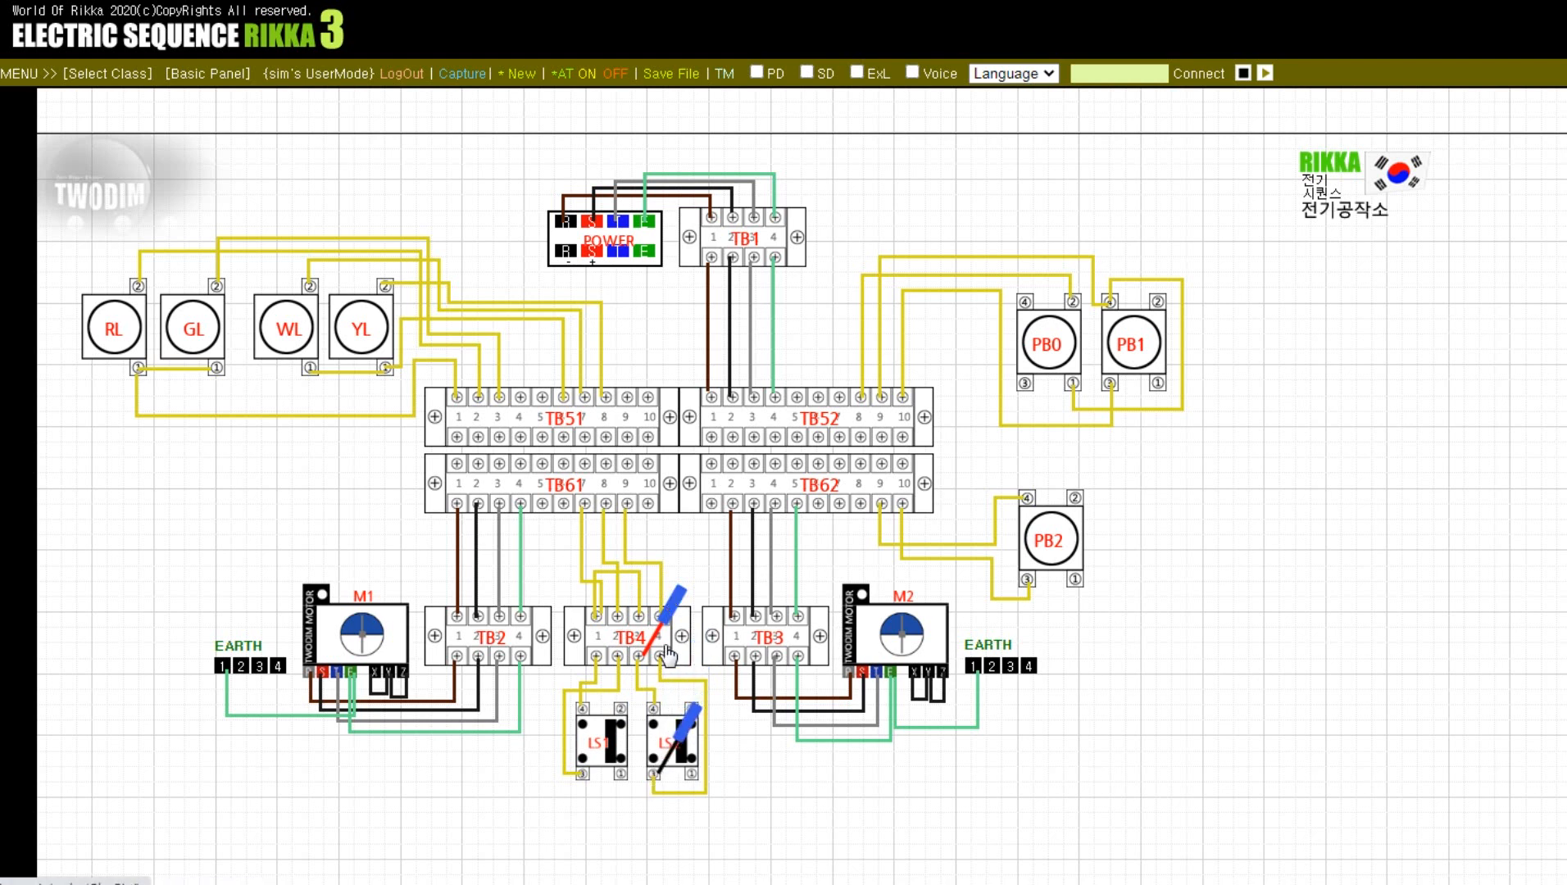
# Test the TB62 wiring by probing its terminals 2, 4 and 9, TB3 terminals 2 and 4, and PB2 terminal 3
pyautogui.moveTo(653, 646); pyautogui.dragTo(727, 528)
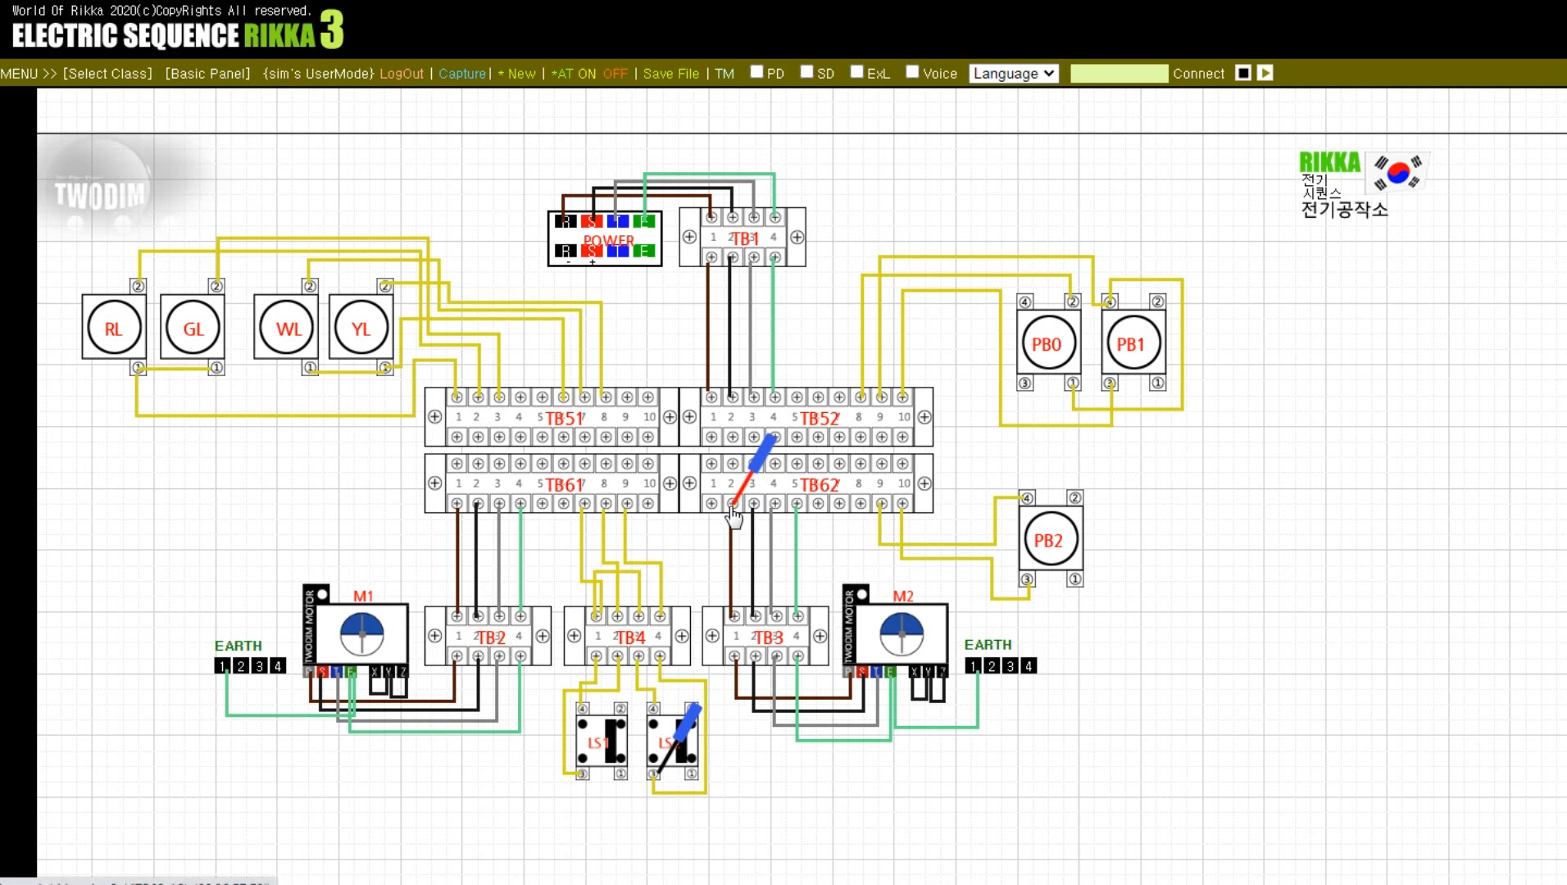
pyautogui.moveTo(701, 723); pyautogui.dragTo(754, 627)
pyautogui.moveTo(731, 508); pyautogui.dragTo(777, 512)
pyautogui.moveTo(757, 625); pyautogui.dragTo(797, 618)
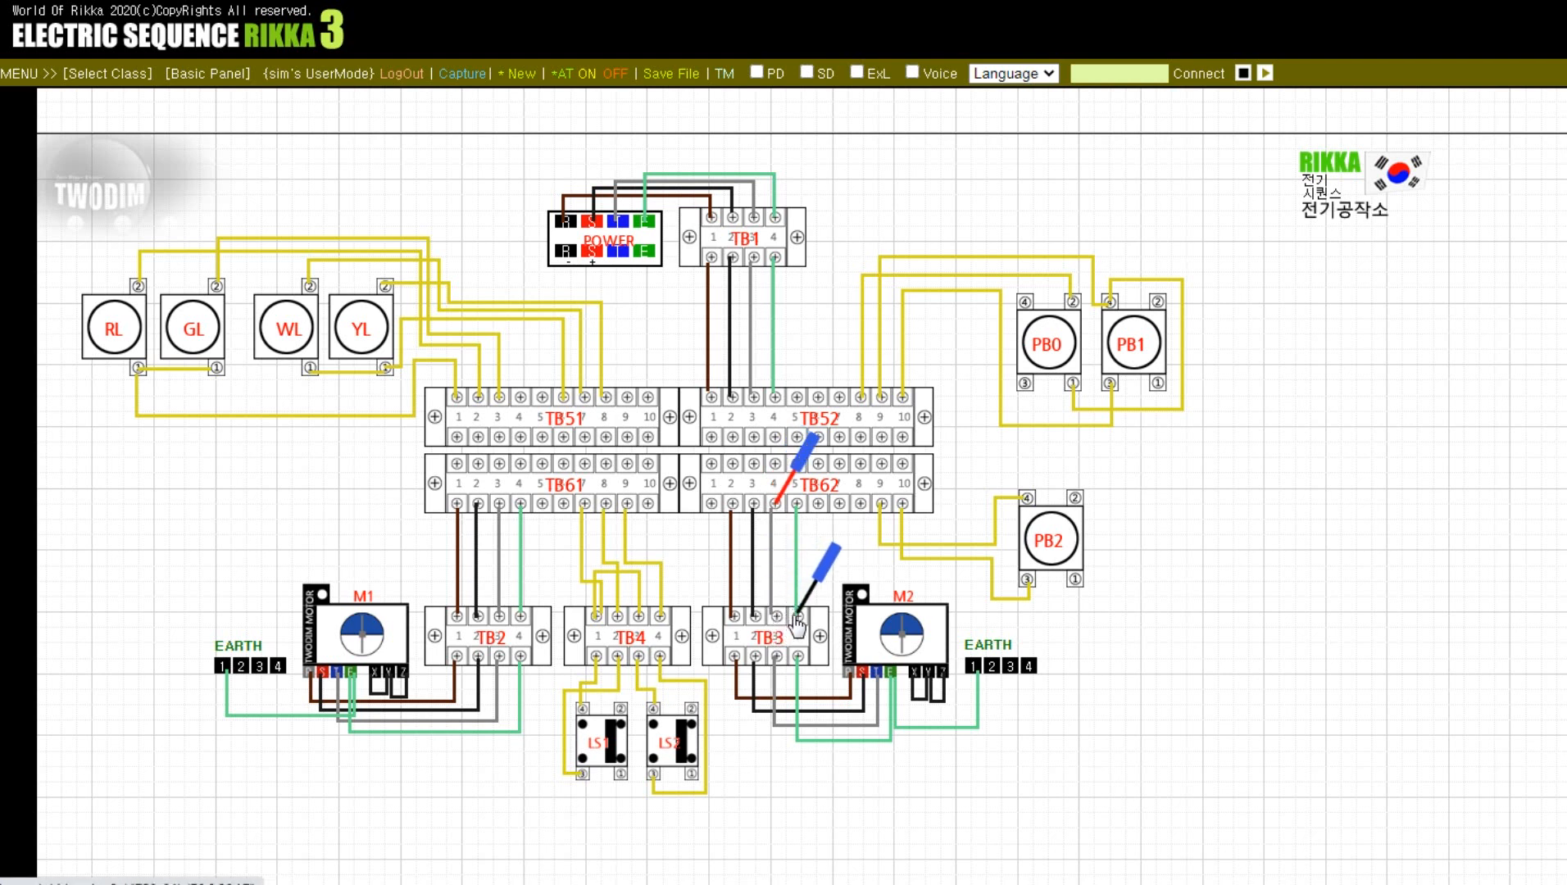
pyautogui.moveTo(776, 506); pyautogui.dragTo(882, 520)
pyautogui.moveTo(799, 615); pyautogui.dragTo(1028, 580)
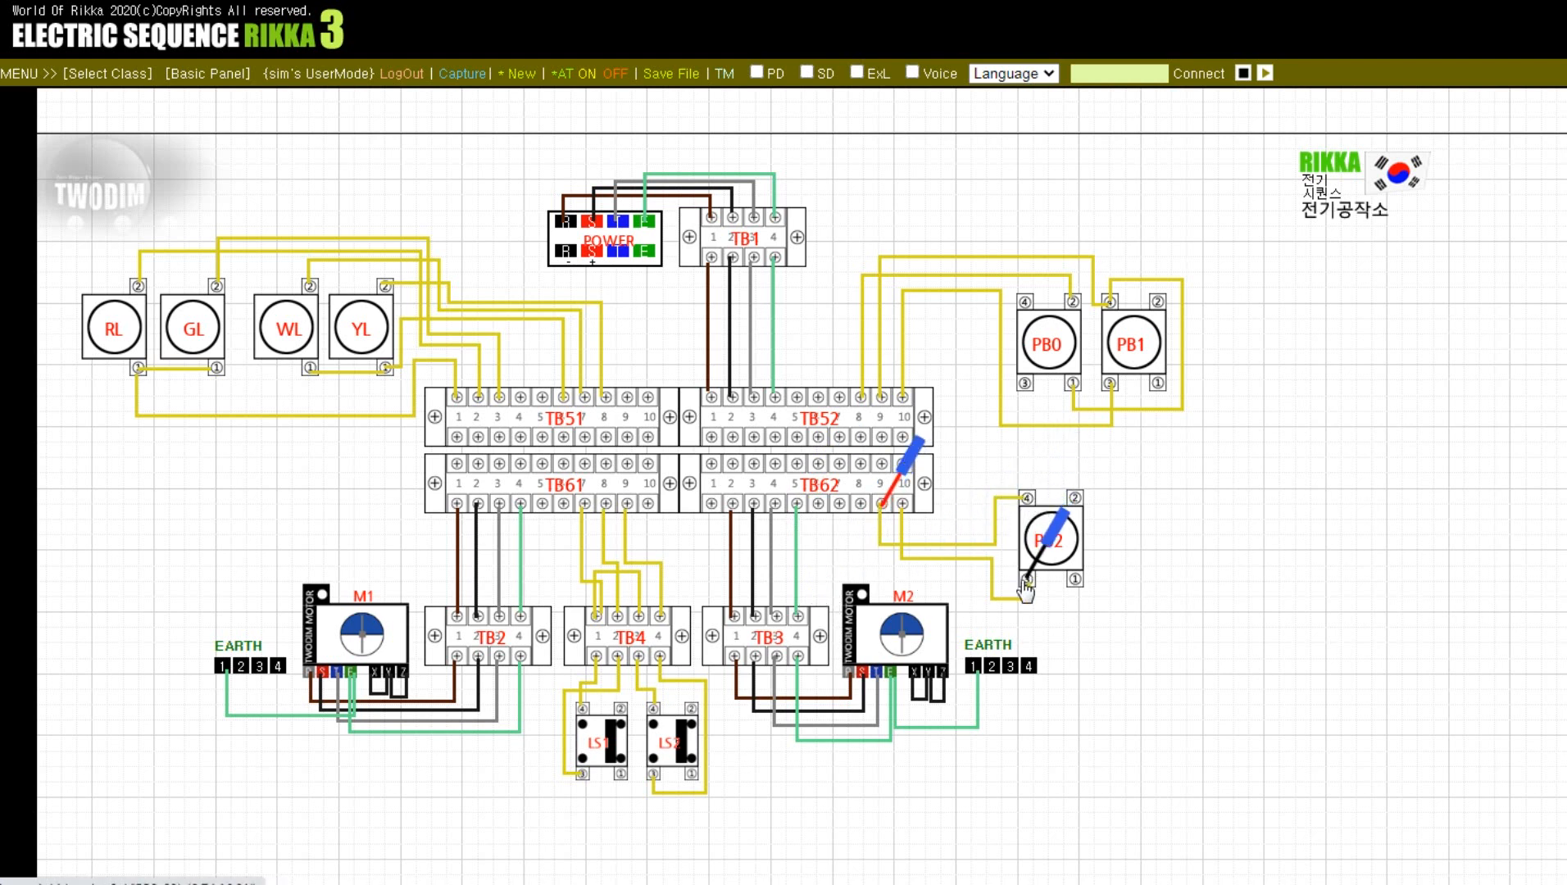
# Test the M1 motor connections by probing TB2 terminals 1 and 3 and the red and green M1 terminals
pyautogui.moveTo(885, 510); pyautogui.dragTo(456, 672)
pyautogui.moveTo(1052, 593); pyautogui.dragTo(324, 678)
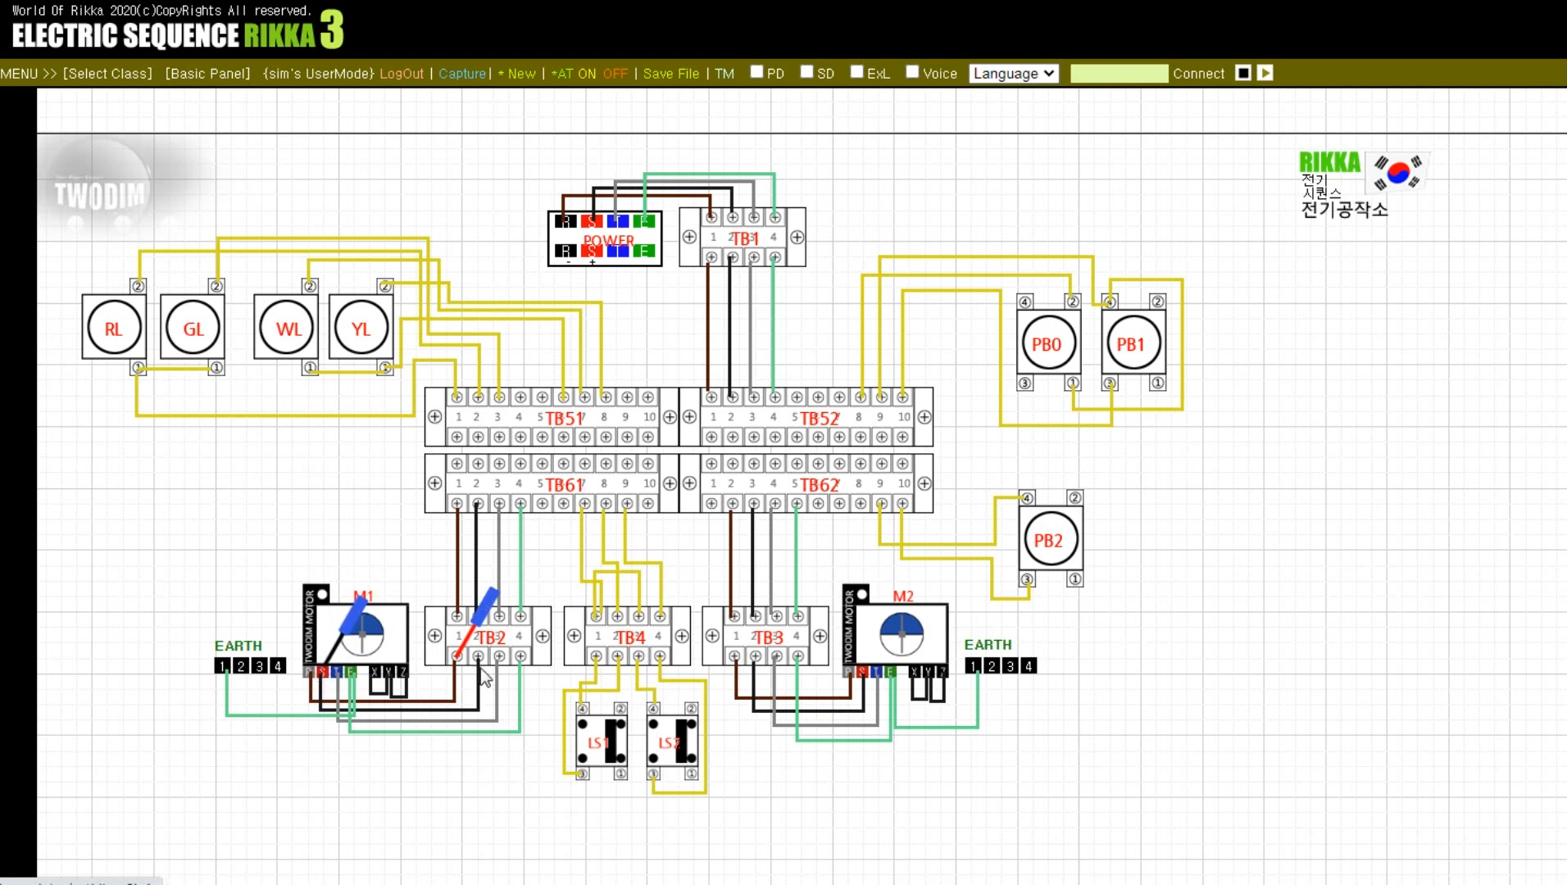
pyautogui.moveTo(482, 670); pyautogui.dragTo(502, 671)
pyautogui.moveTo(327, 677); pyautogui.dragTo(351, 682)
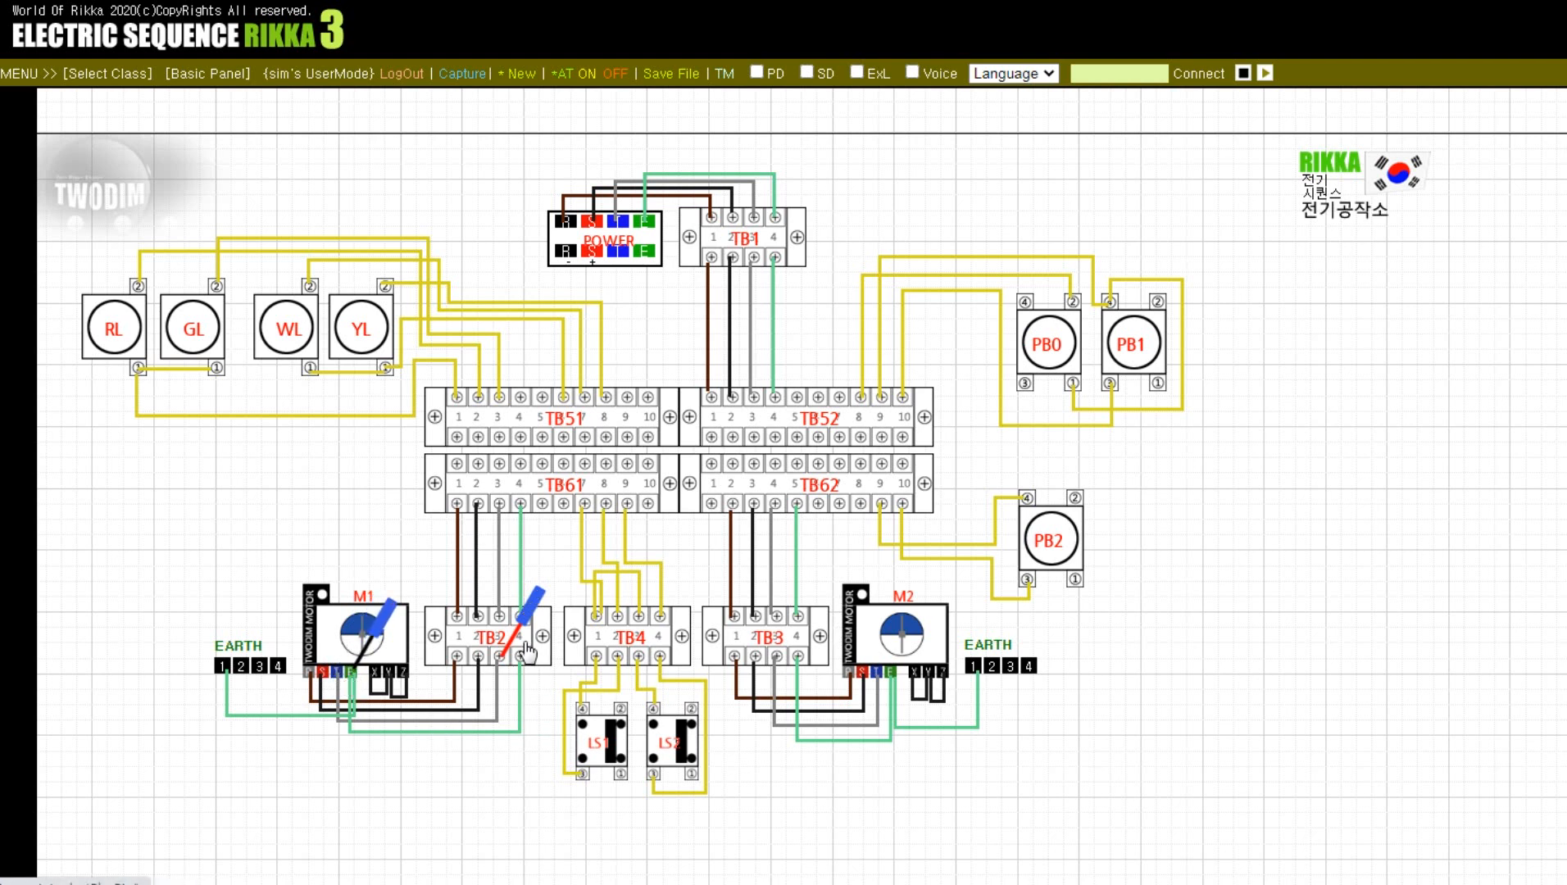
# Test the M2 motor connections by probing TB3 terminals 1, 3 and 4 and the red, blue and green M2 terminals
pyautogui.moveTo(528, 653); pyautogui.dragTo(735, 662)
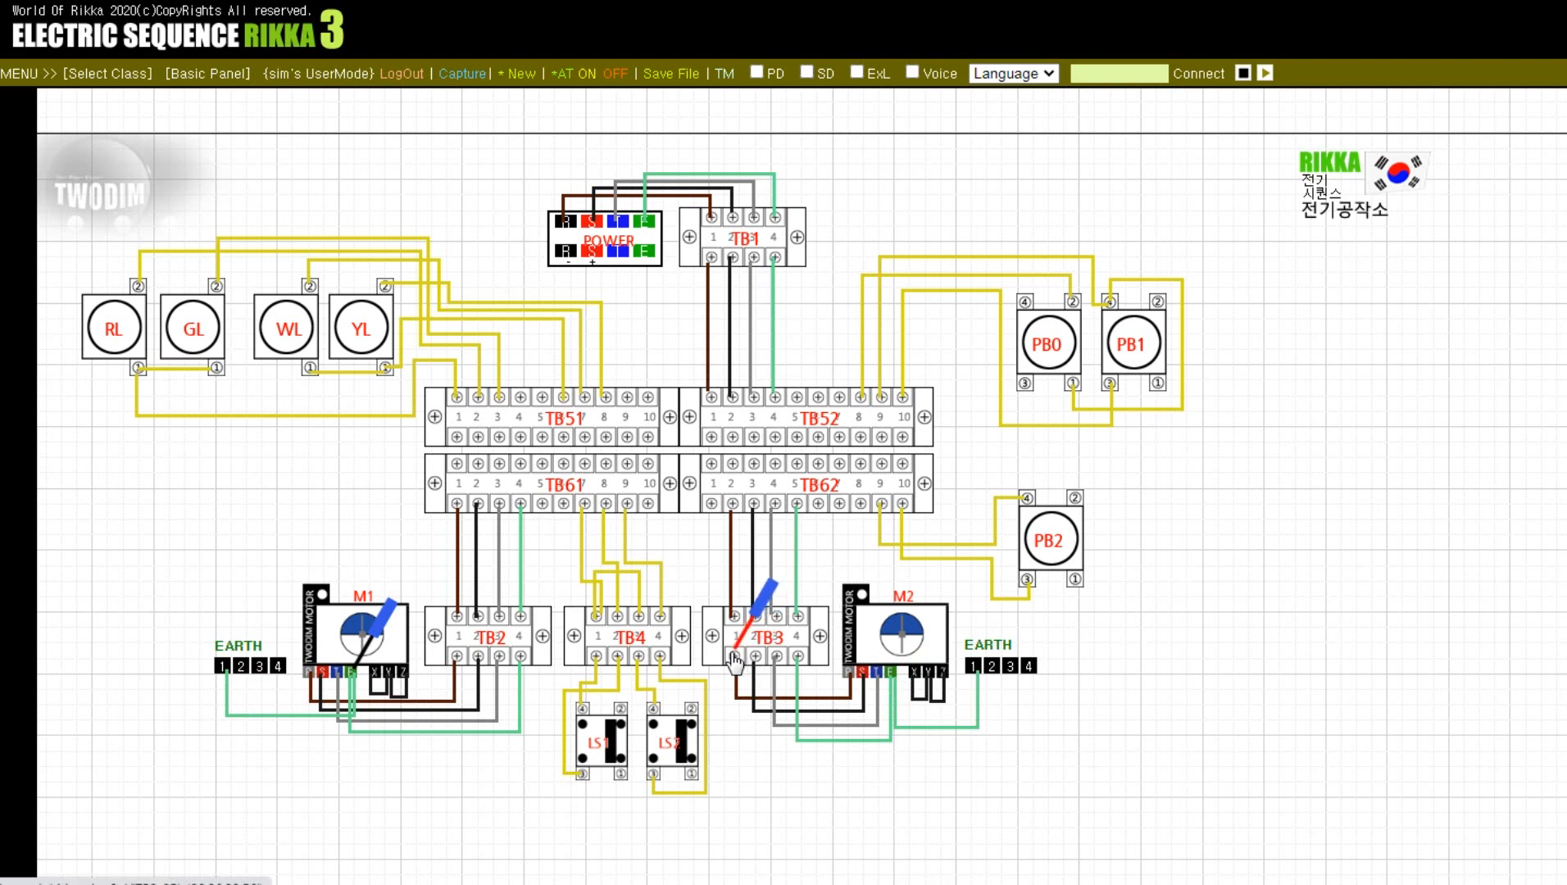
pyautogui.moveTo(354, 678); pyautogui.dragTo(864, 682)
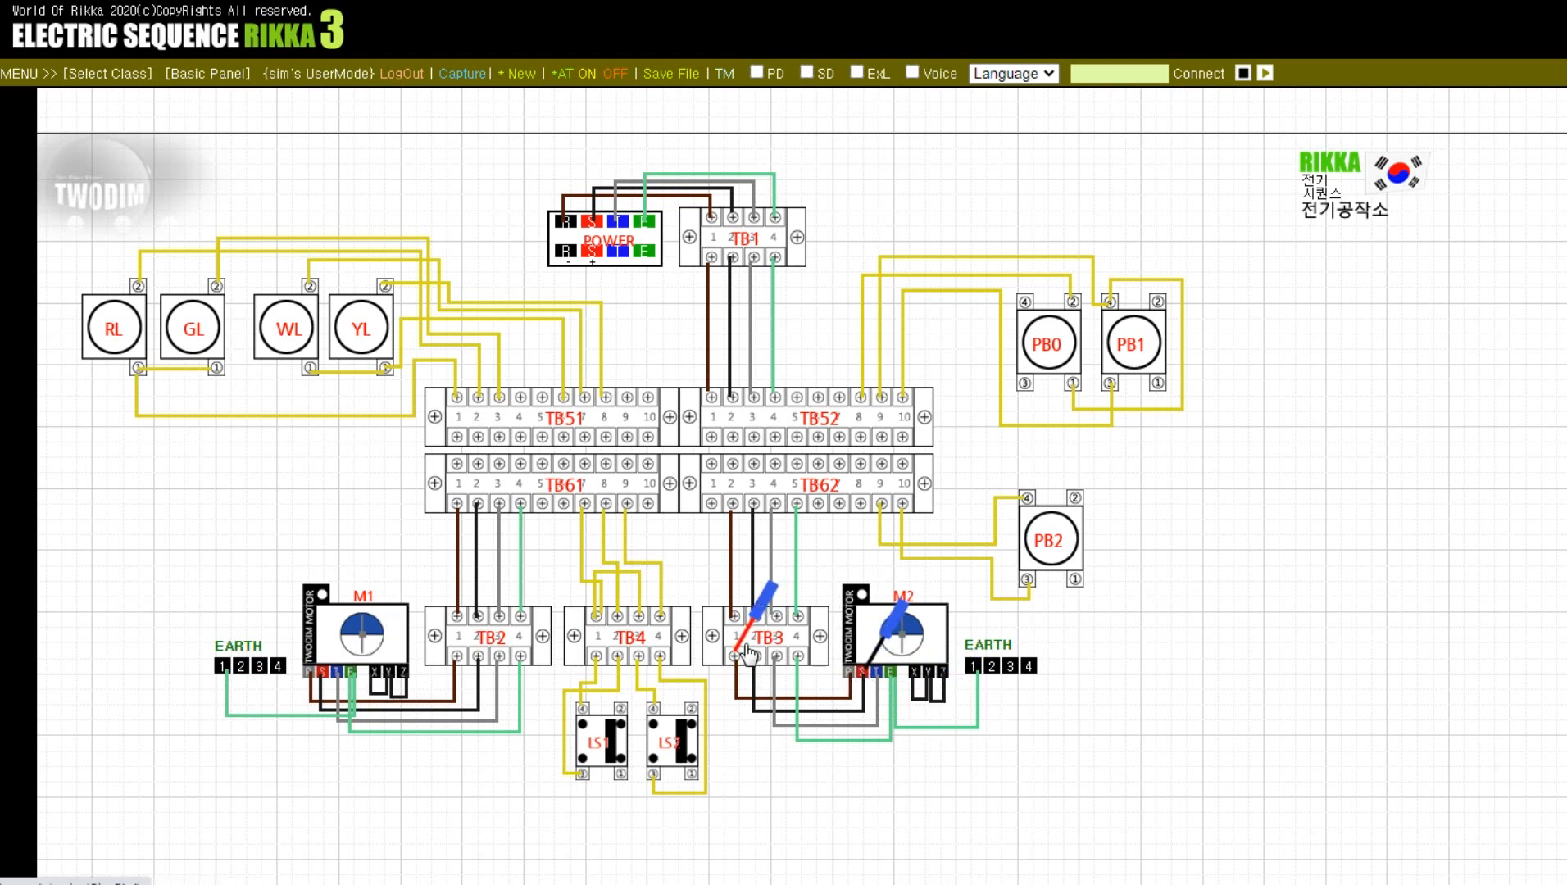
pyautogui.moveTo(748, 652); pyautogui.dragTo(787, 656)
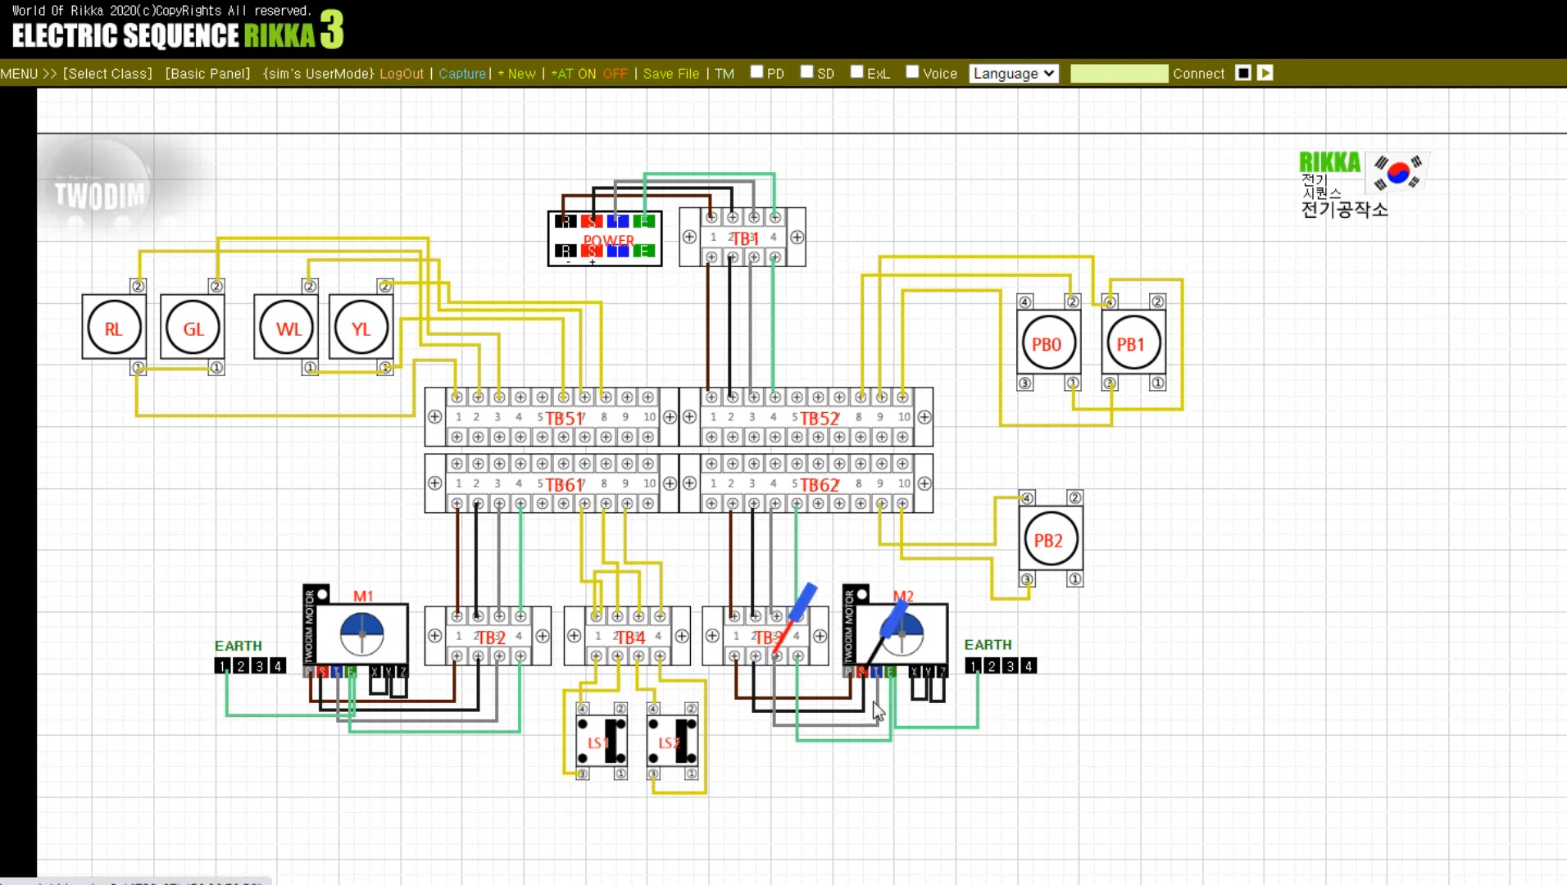
pyautogui.click(879, 673)
pyautogui.click(891, 675)
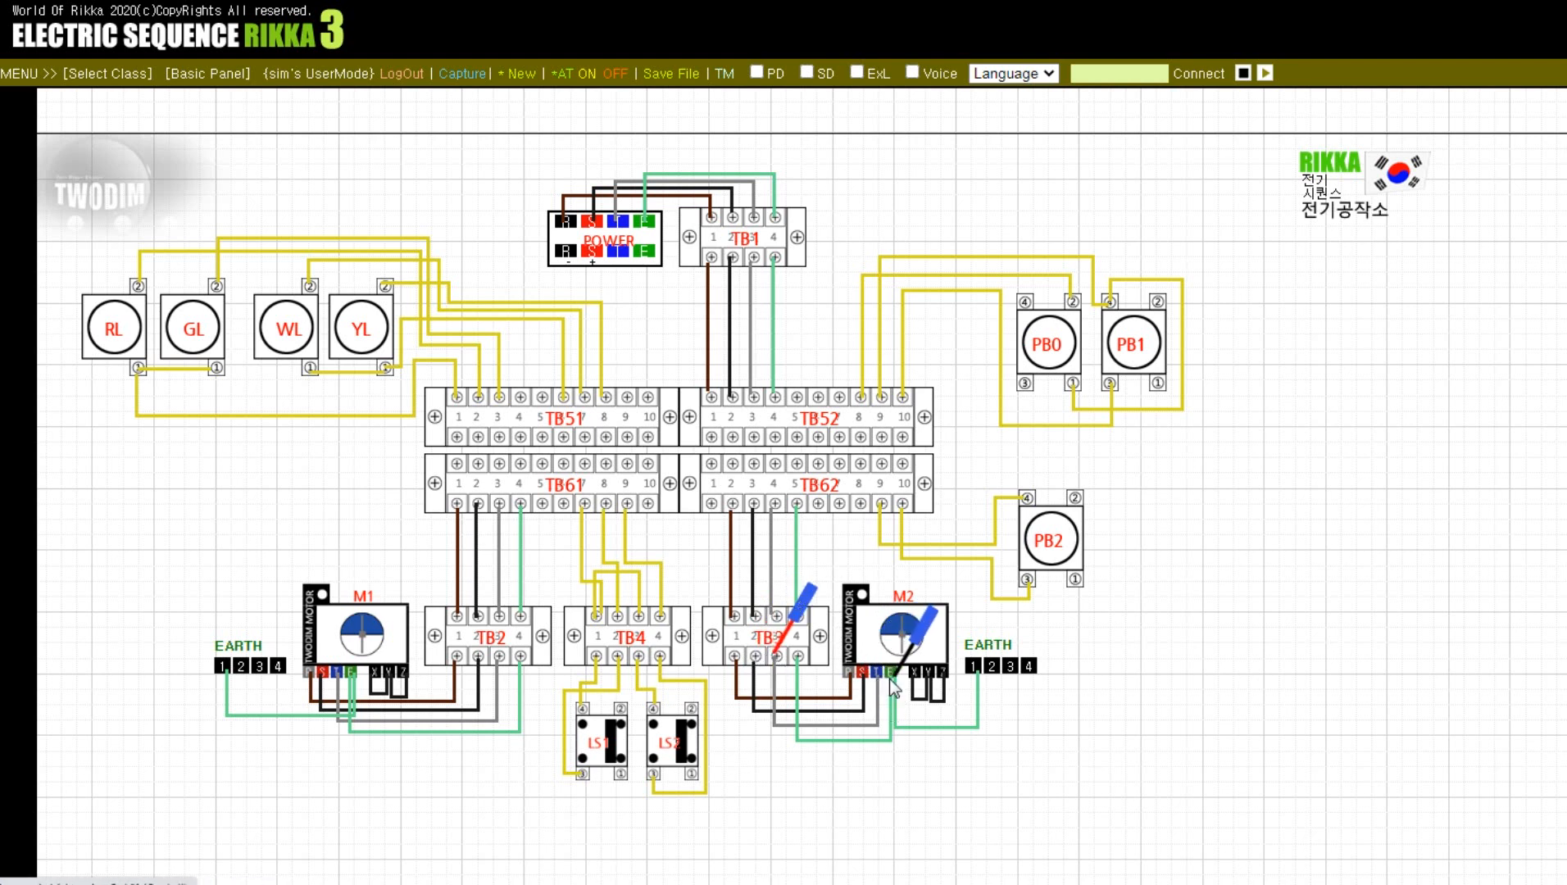
pyautogui.moveTo(791, 665); pyautogui.dragTo(802, 667)
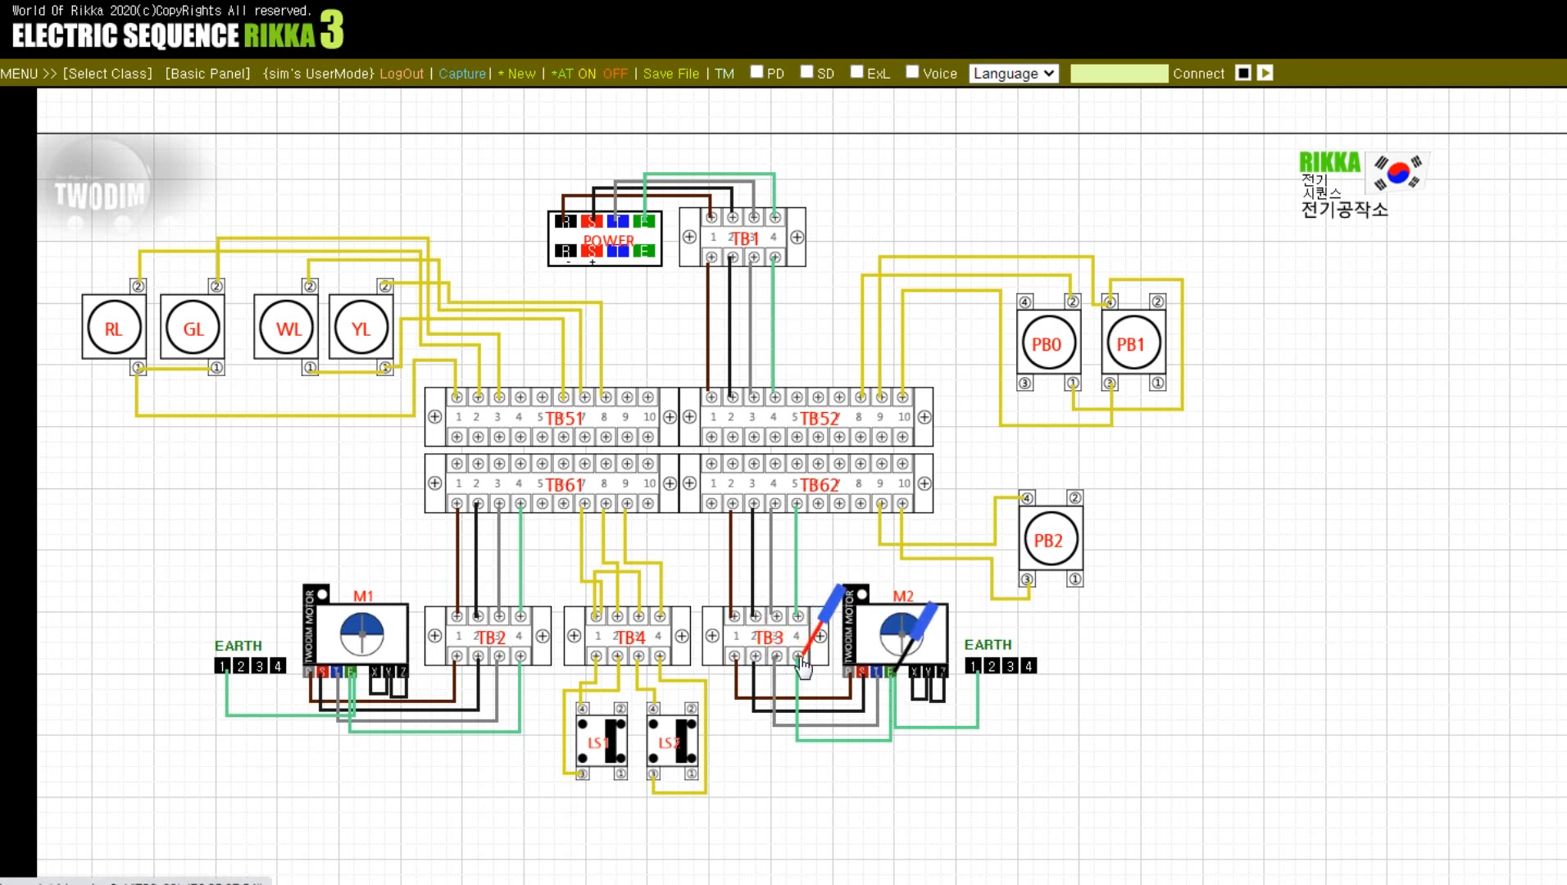
# Test between terminals 1 and 4 on the upper row of TB61 with the black and red probes
pyautogui.moveTo(919, 693); pyautogui.dragTo(464, 475)
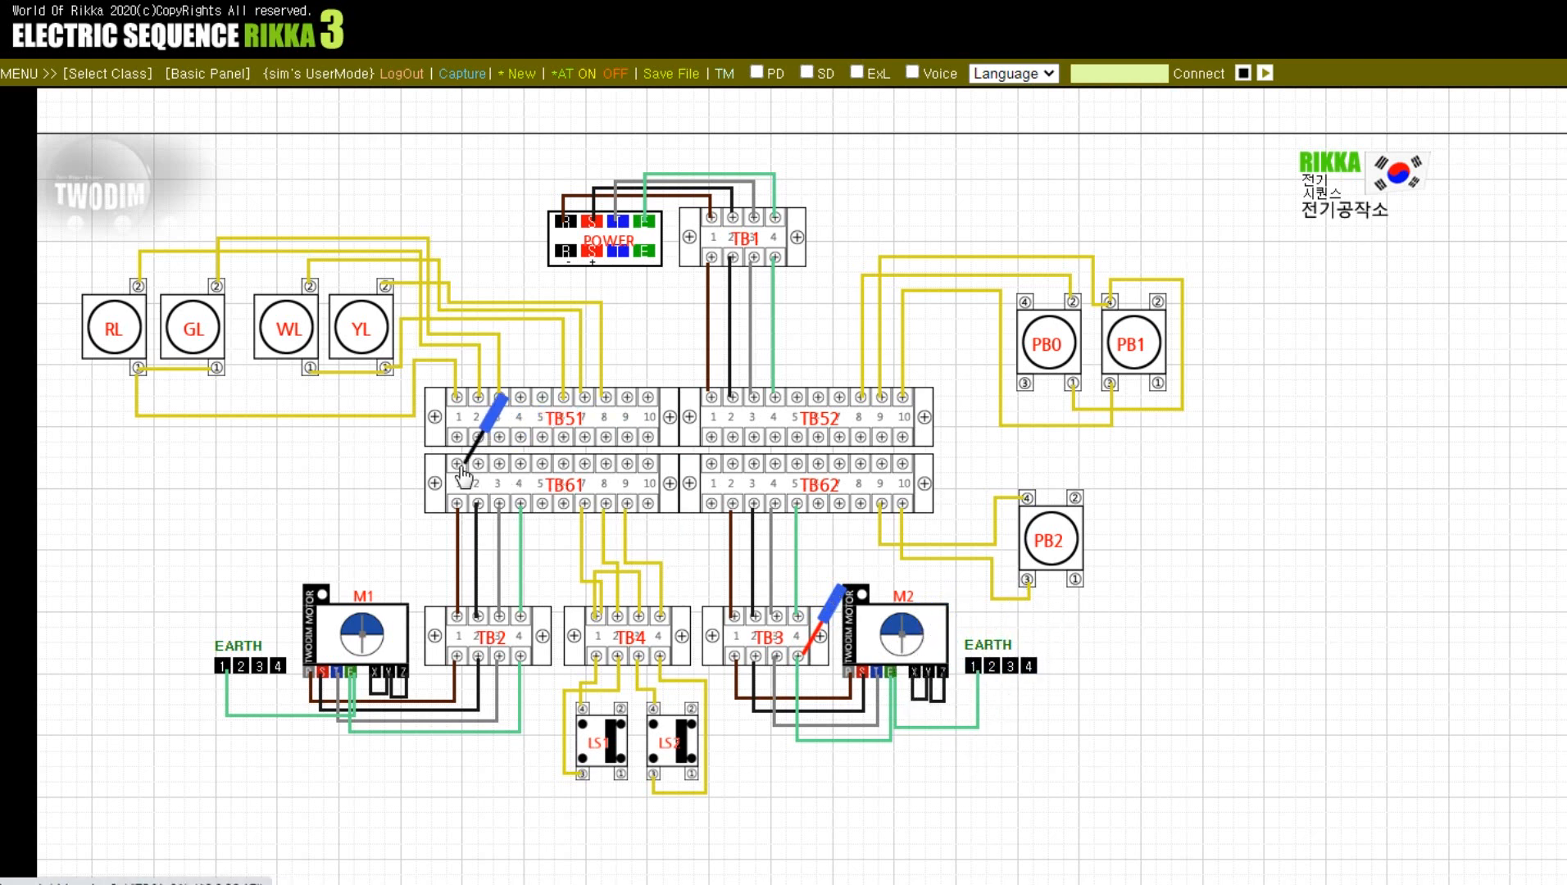
pyautogui.moveTo(801, 651); pyautogui.dragTo(521, 475)
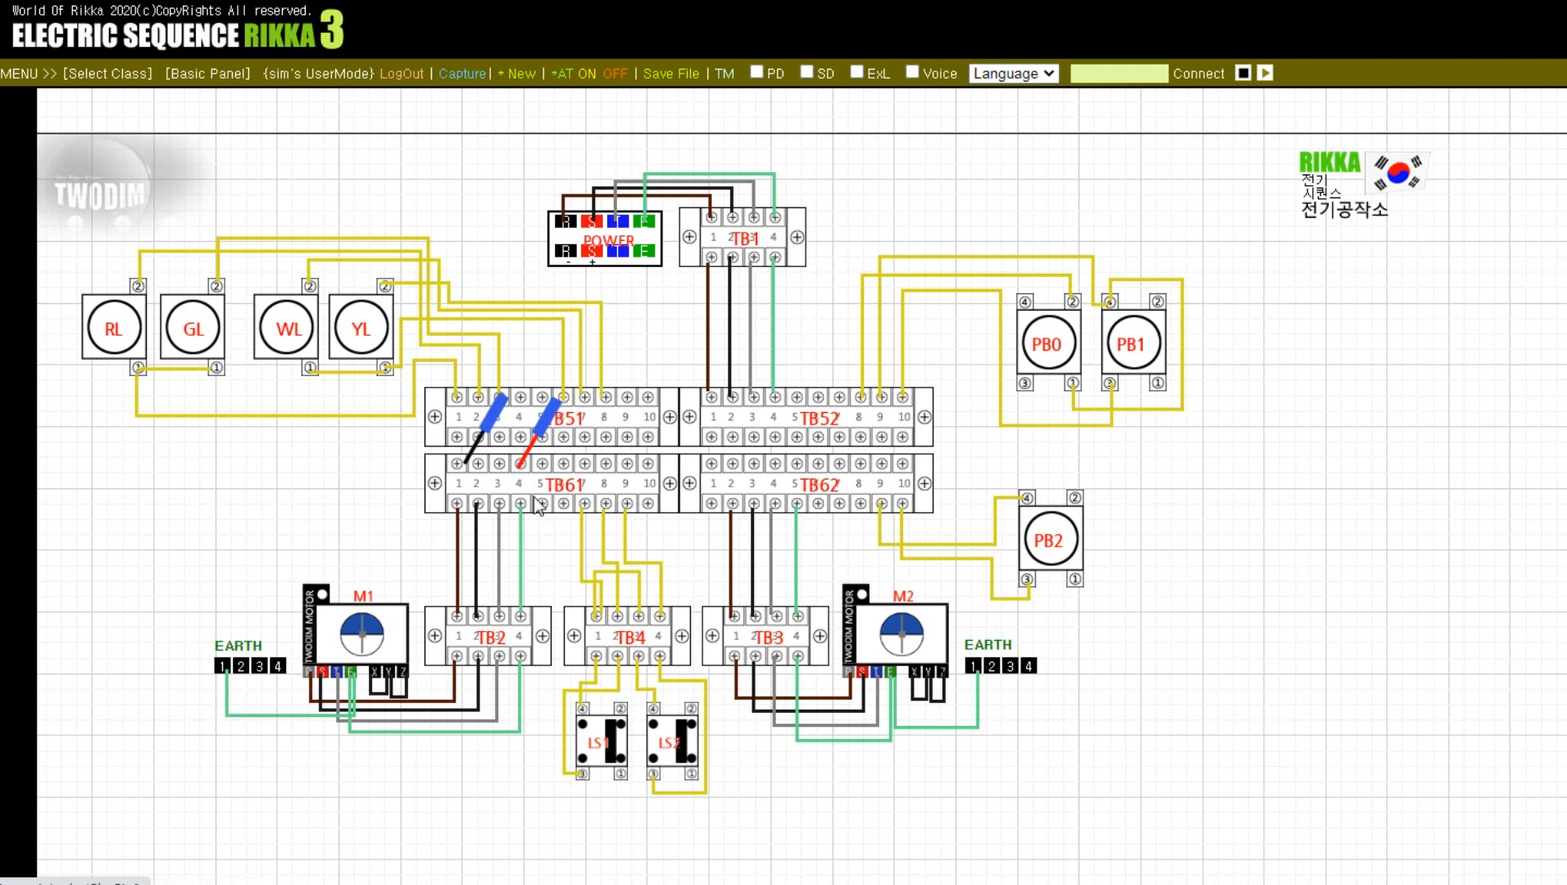